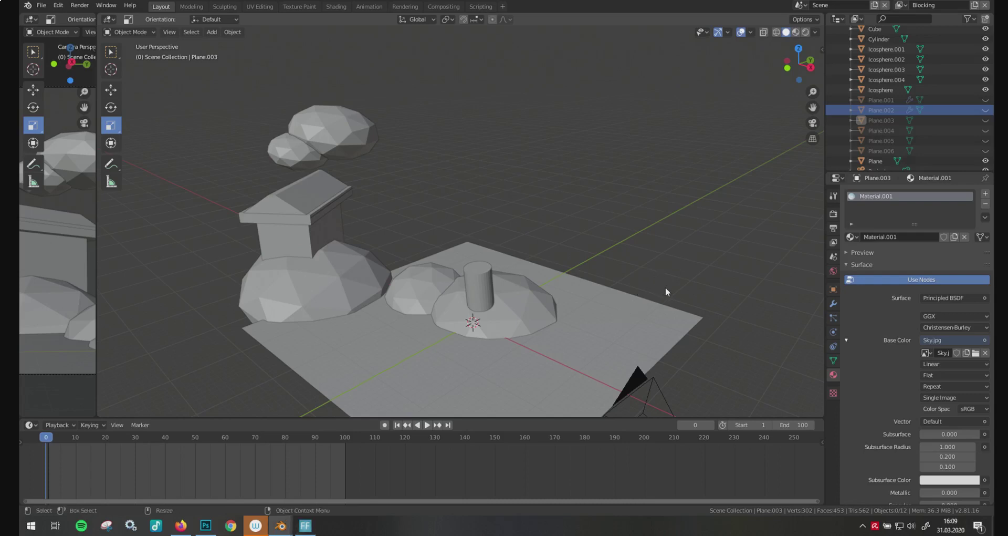
# Step: Select the animated camera with the Move tool active and set the transform orientation to Local
pyautogui.moveTo(688, 269); pyautogui.dragTo(635, 261, button='middle')
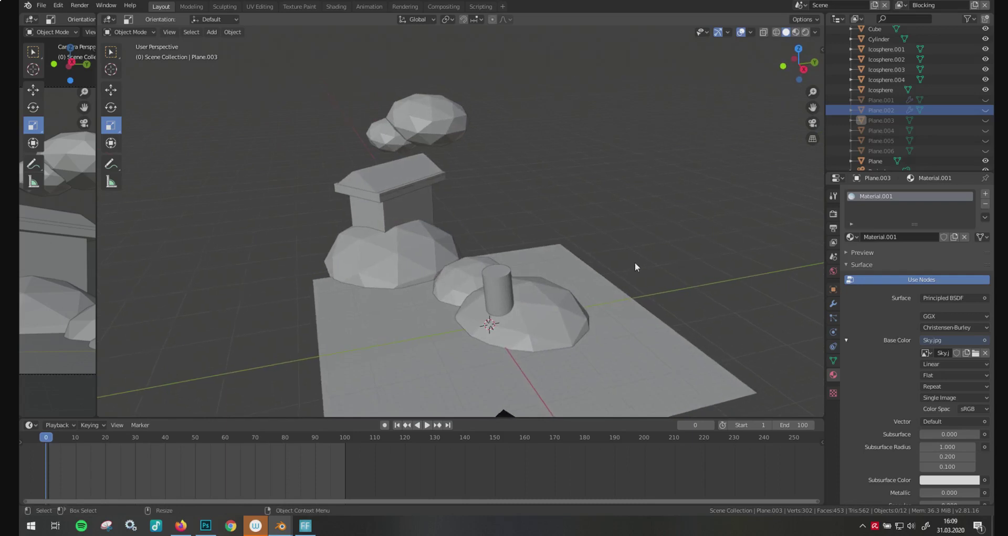
pyautogui.moveTo(584, 313); pyautogui.dragTo(669, 319, button='middle')
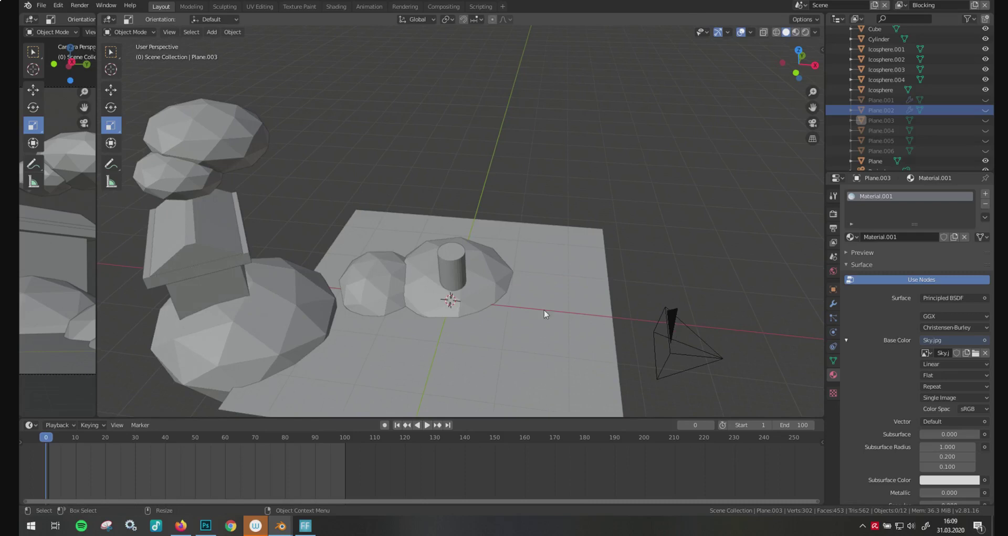
pyautogui.keyDown('shift'); pyautogui.moveTo(559, 320); pyautogui.dragTo(647, 244, button='middle'); pyautogui.keyUp('shift')
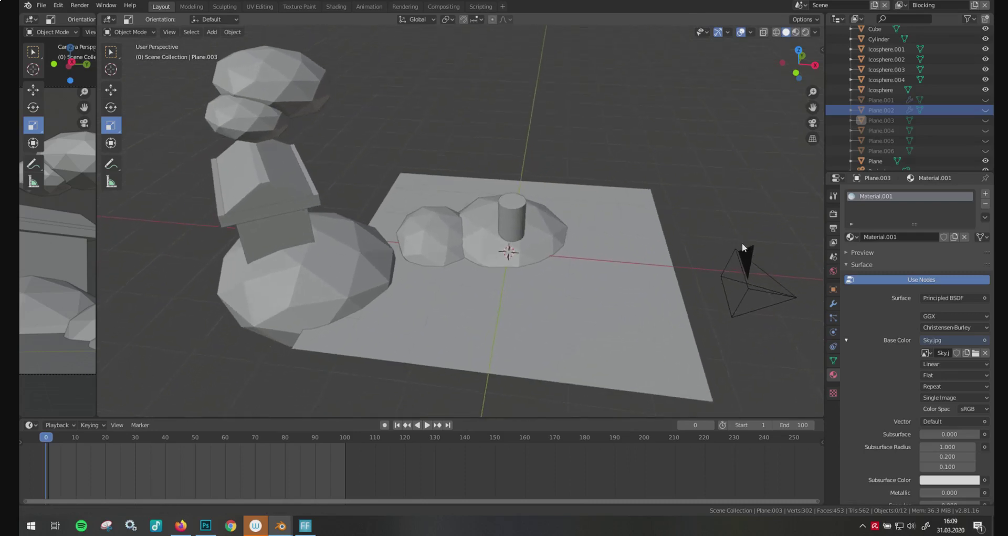
pyautogui.keyDown('ctrl'); pyautogui.moveTo(742, 243); pyautogui.dragTo(693, 290, button='middle'); pyautogui.keyUp('ctrl')
pyautogui.keyDown('shift'); pyautogui.moveTo(695, 244); pyautogui.dragTo(677, 261, button='middle'); pyautogui.keyUp('shift')
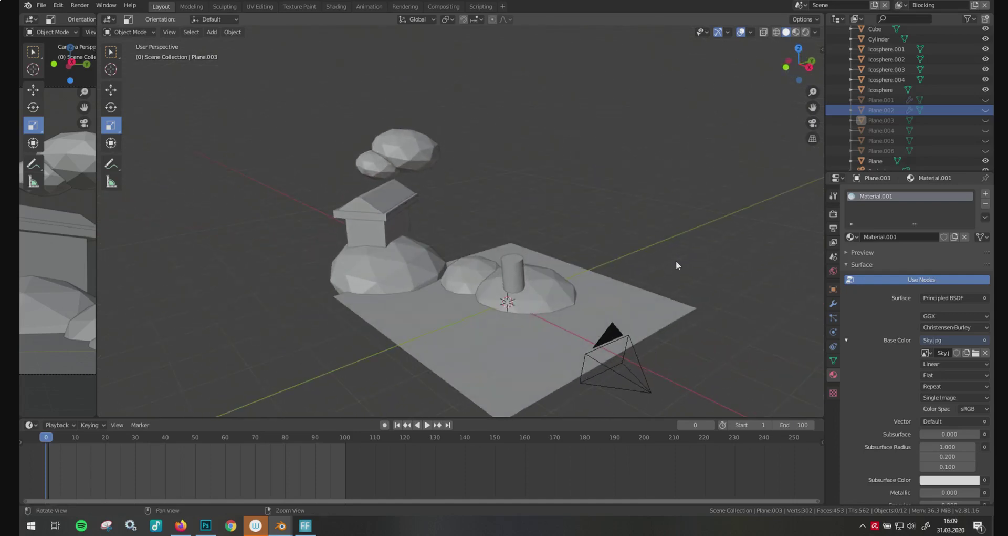
pyautogui.press('w')
pyautogui.click(644, 365)
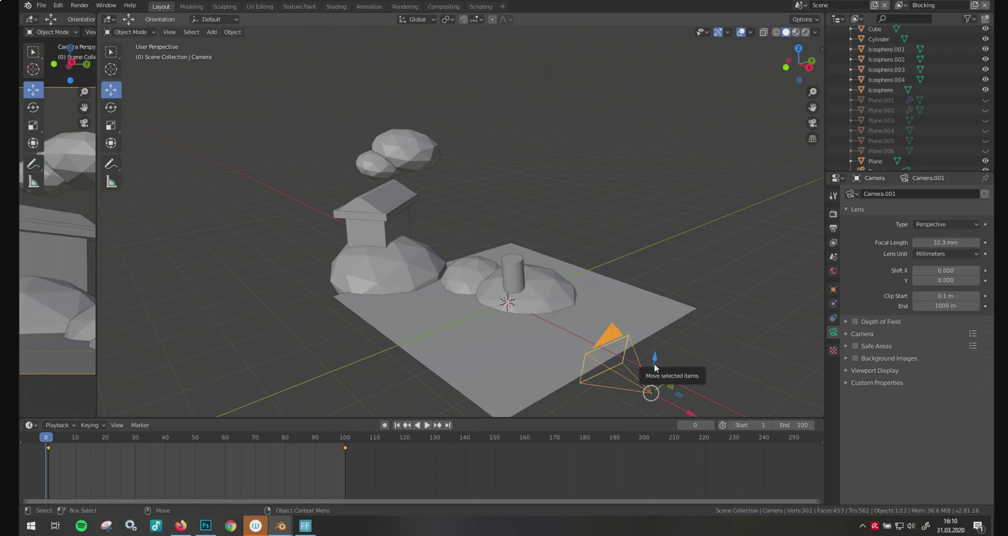
pyautogui.click(418, 19)
pyautogui.click(412, 60)
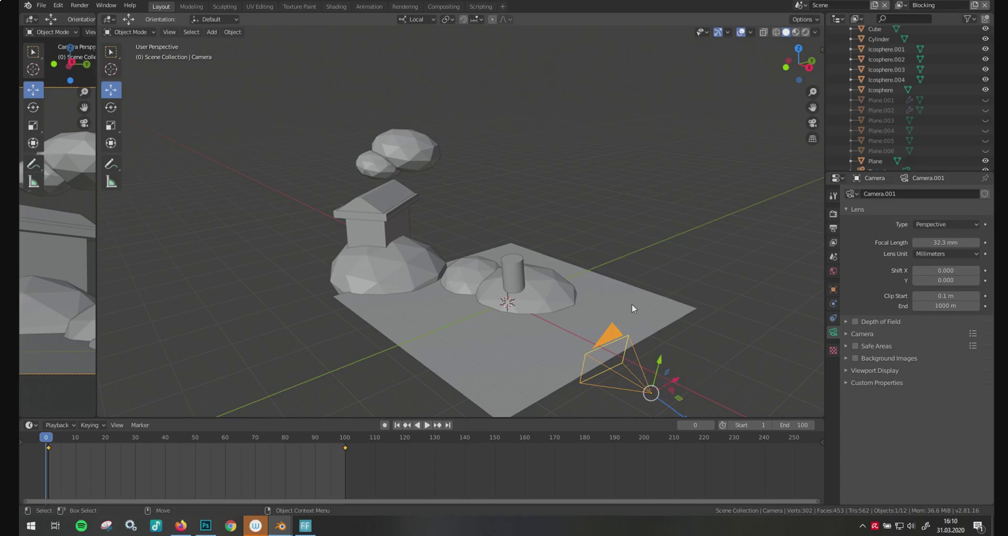
# Step: Examine the blocked-out scene and the camera's placement in it from several angles and distances
pyautogui.scroll(-5, 682, 265)
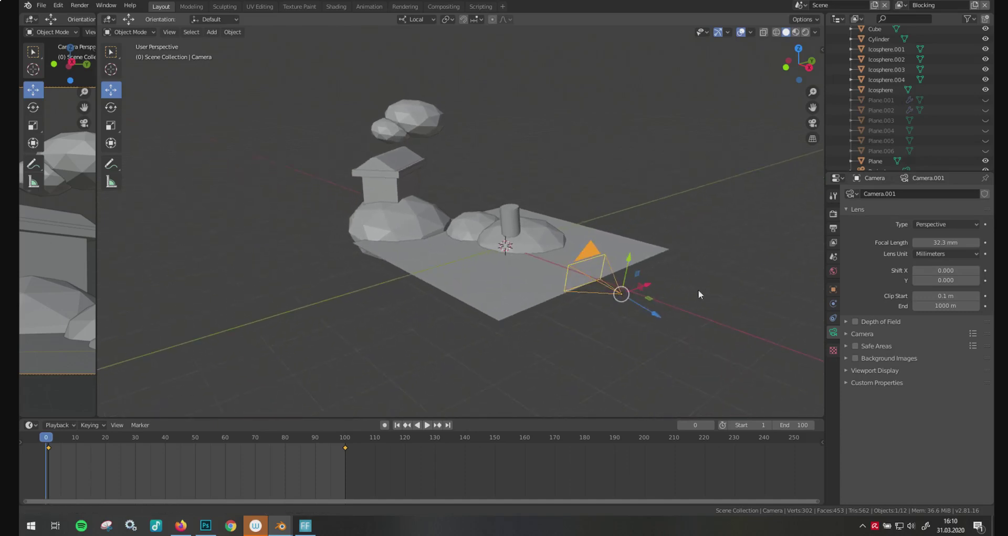
pyautogui.moveTo(676, 268); pyautogui.dragTo(651, 313, button='middle')
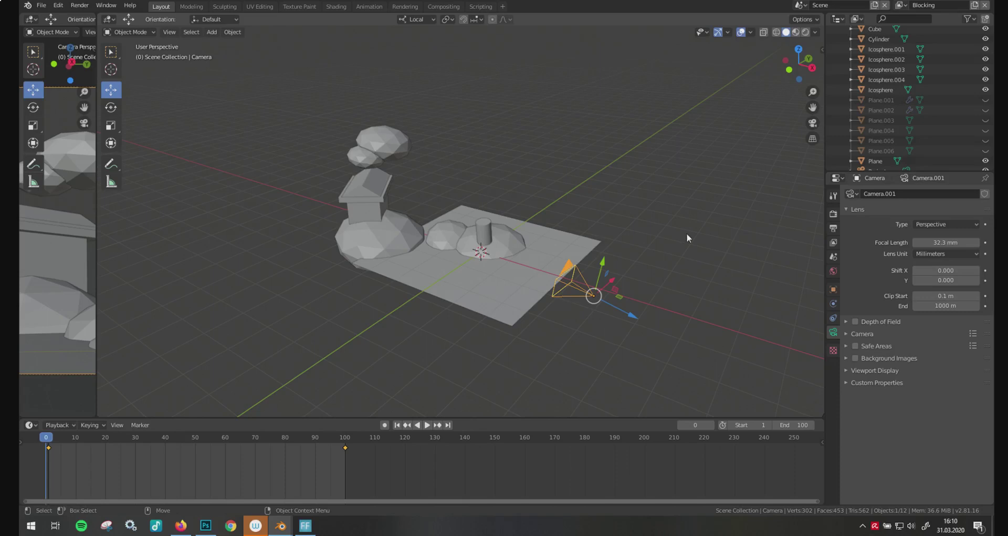
pyautogui.keyDown('shift'); pyautogui.moveTo(648, 290); pyautogui.dragTo(638, 226, button='middle'); pyautogui.keyUp('shift')
pyautogui.moveTo(704, 244); pyautogui.dragTo(666, 246, button='middle')
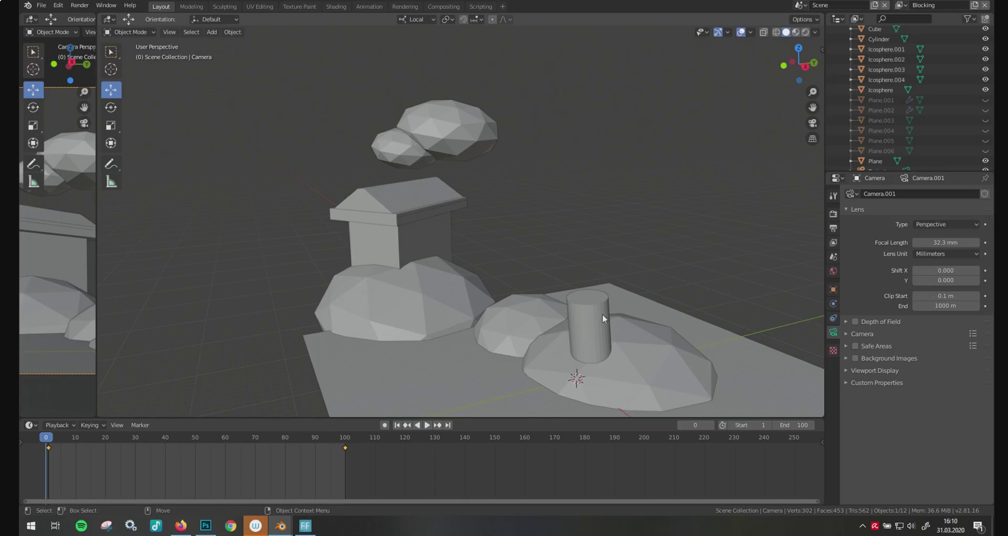
pyautogui.moveTo(472, 315); pyautogui.dragTo(546, 272, button='middle')
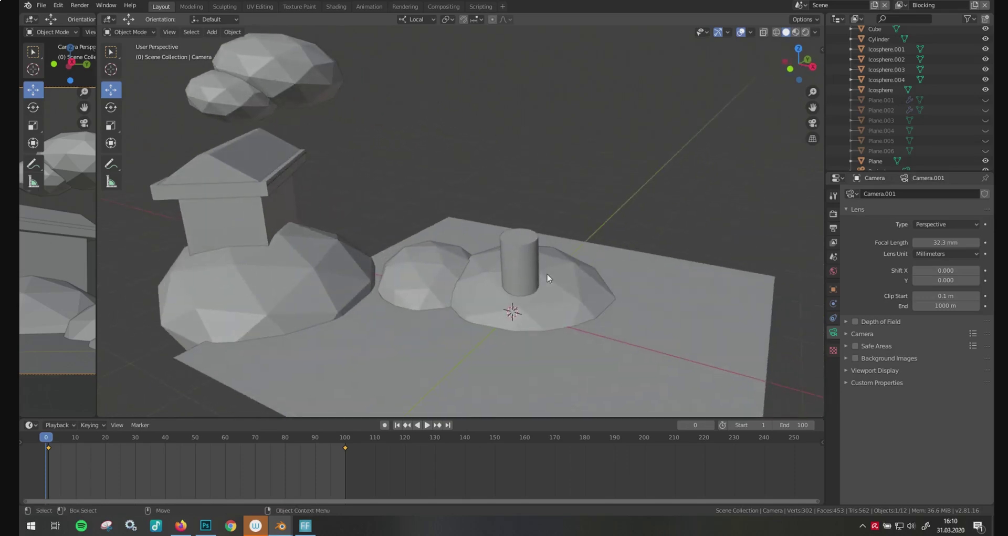
pyautogui.moveTo(546, 310); pyautogui.dragTo(622, 344, button='middle')
pyautogui.scroll(5, 653, 225)
pyautogui.moveTo(612, 205); pyautogui.dragTo(625, 258, button='middle')
pyautogui.scroll(-5, 654, 261)
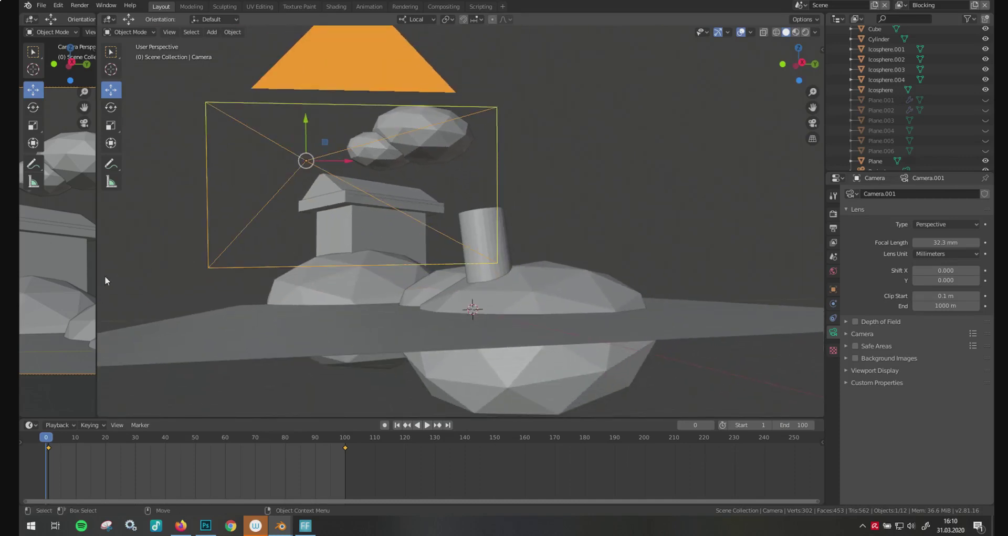
# Step: Enlarge the camera viewport, play back the camera animation and return to frame 0
pyautogui.moveTo(95, 284); pyautogui.dragTo(638, 267)
pyautogui.press('Home')
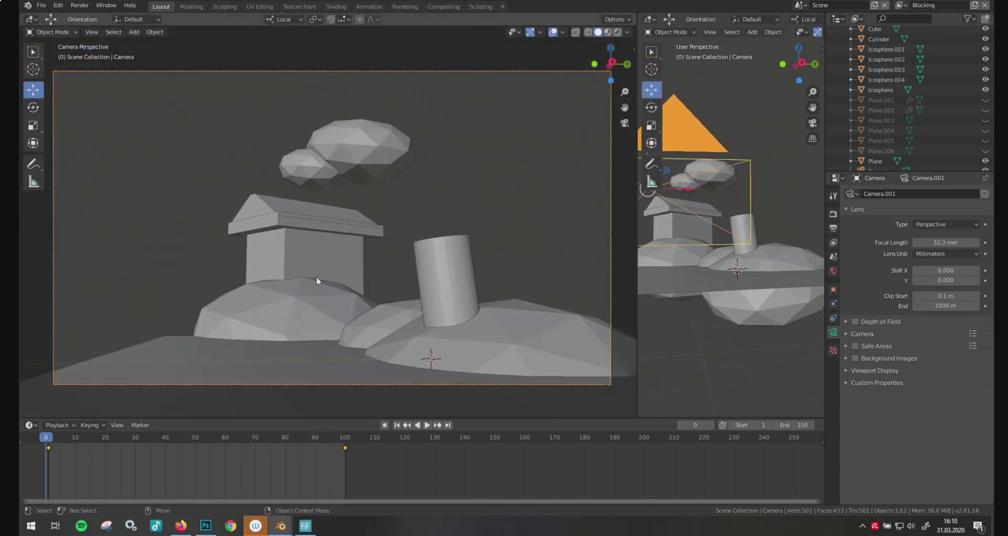
pyautogui.press('space')
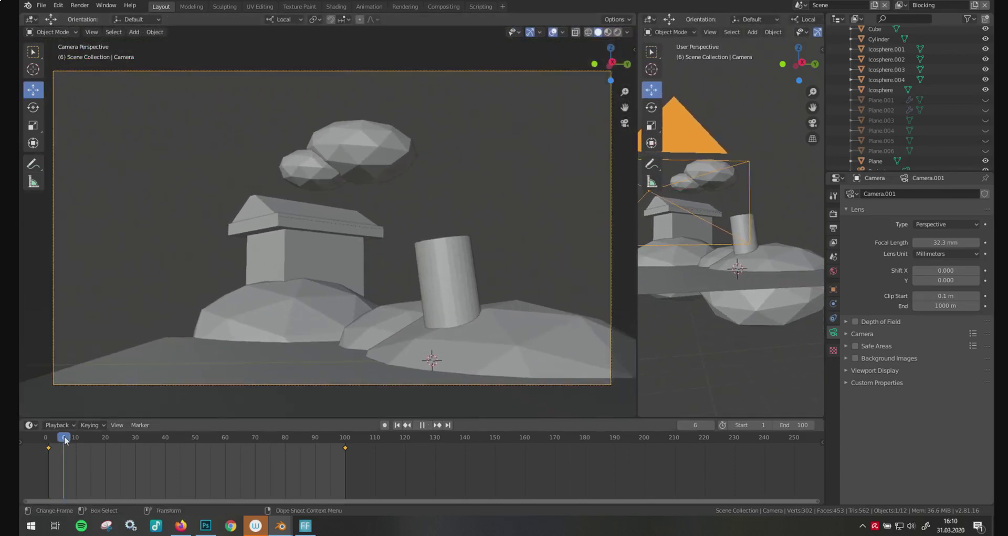
pyautogui.moveTo(152, 437); pyautogui.dragTo(50, 450)
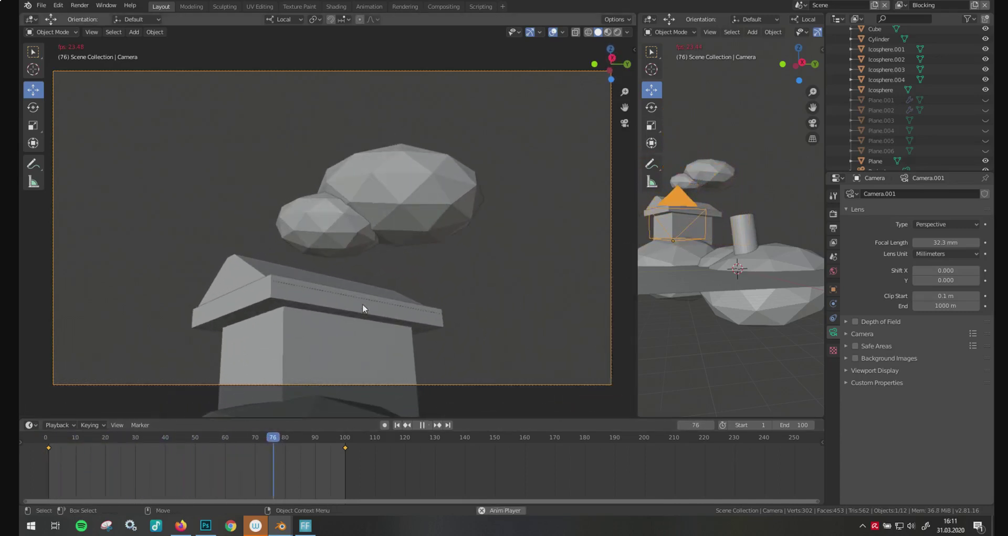
pyautogui.press('space')
pyautogui.moveTo(286, 437); pyautogui.dragTo(48, 427)
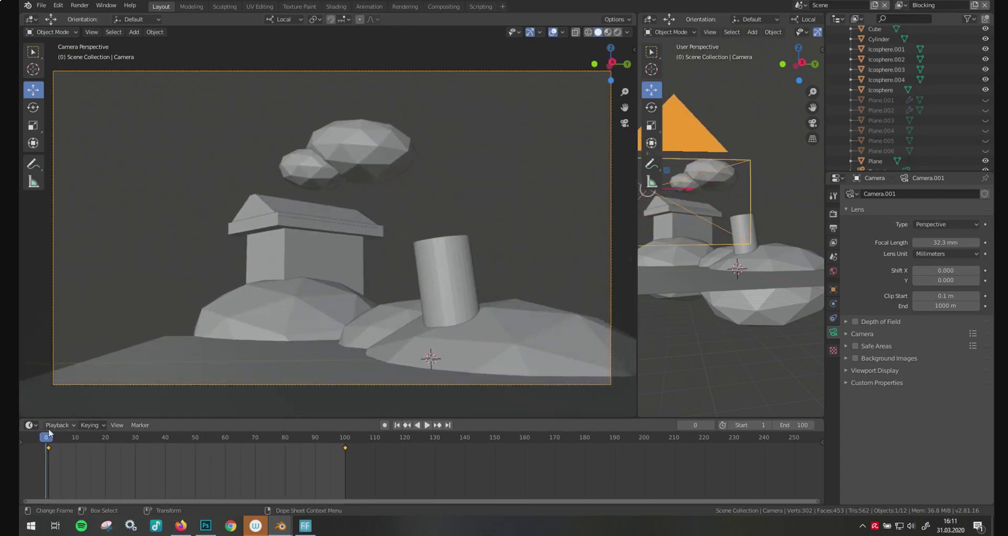
# Step: Make the two viewports about equally wide and select the animated camera near the plane's edge
pyautogui.moveTo(637, 315); pyautogui.dragTo(432, 319)
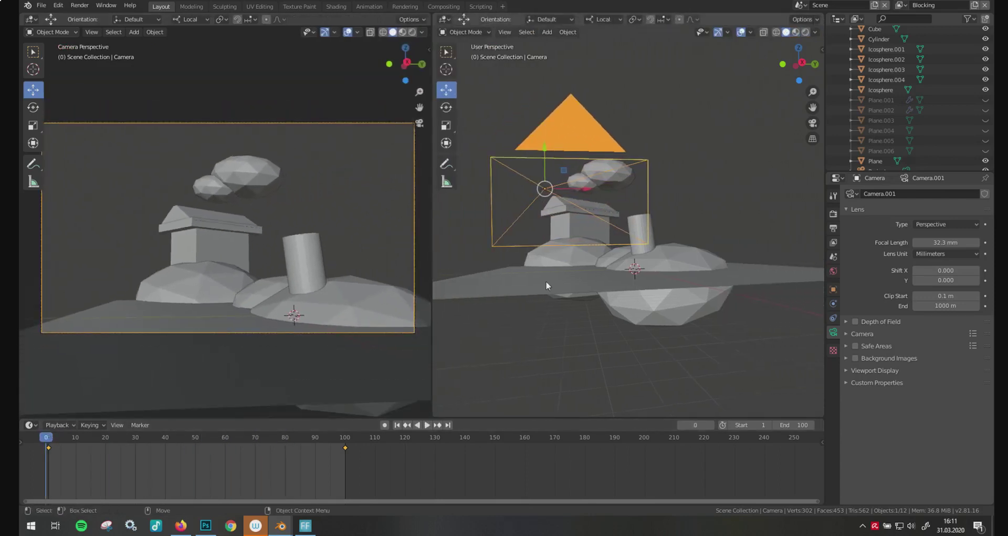
pyautogui.moveTo(546, 281); pyautogui.dragTo(599, 320, button='middle')
pyautogui.press('space')
pyautogui.press('Escape')
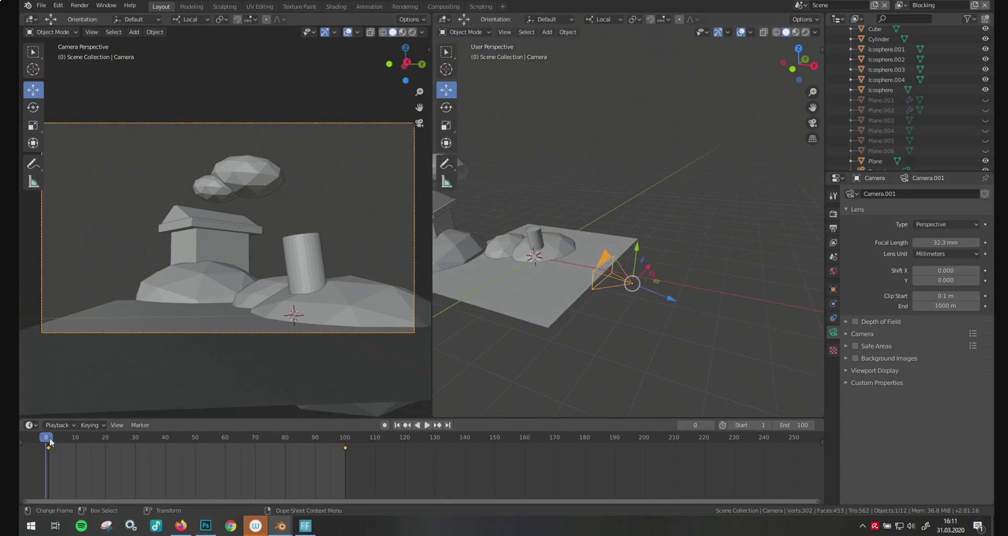
pyautogui.click(692, 344)
pyautogui.click(631, 282)
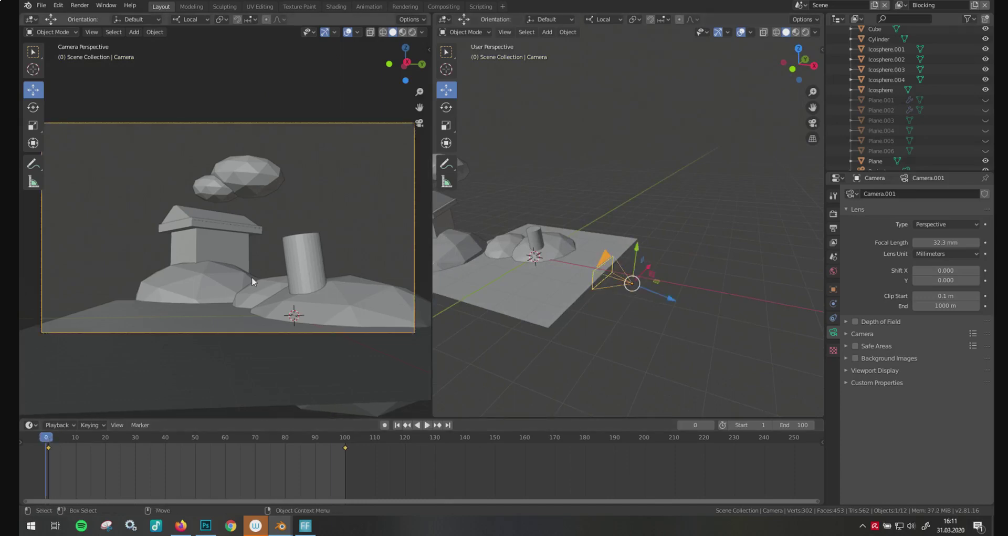
pyautogui.click(653, 317)
pyautogui.click(625, 287)
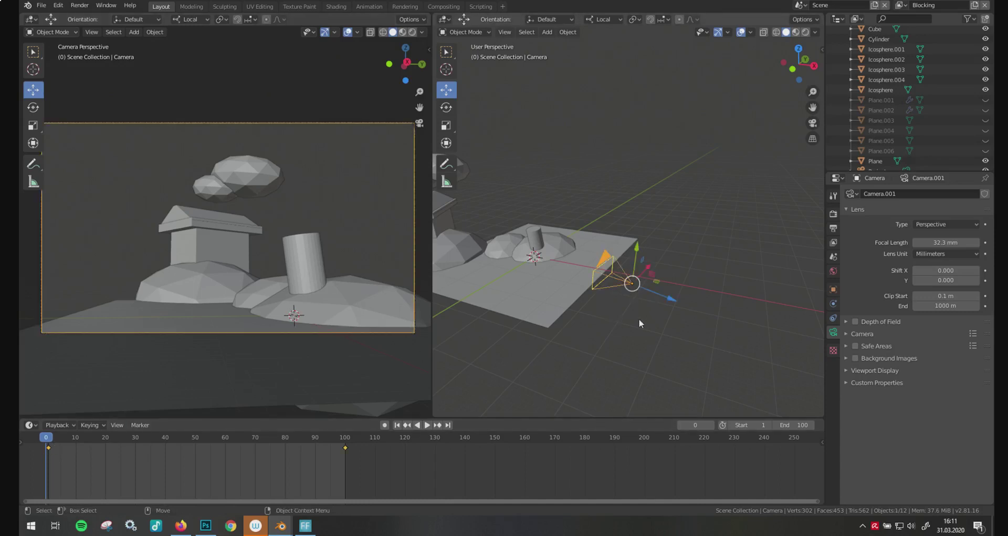
# Step: Preview the start of the camera move around frame 1 and return to frame 0
pyautogui.moveTo(47, 437); pyautogui.dragTo(49, 459)
pyautogui.press('space')
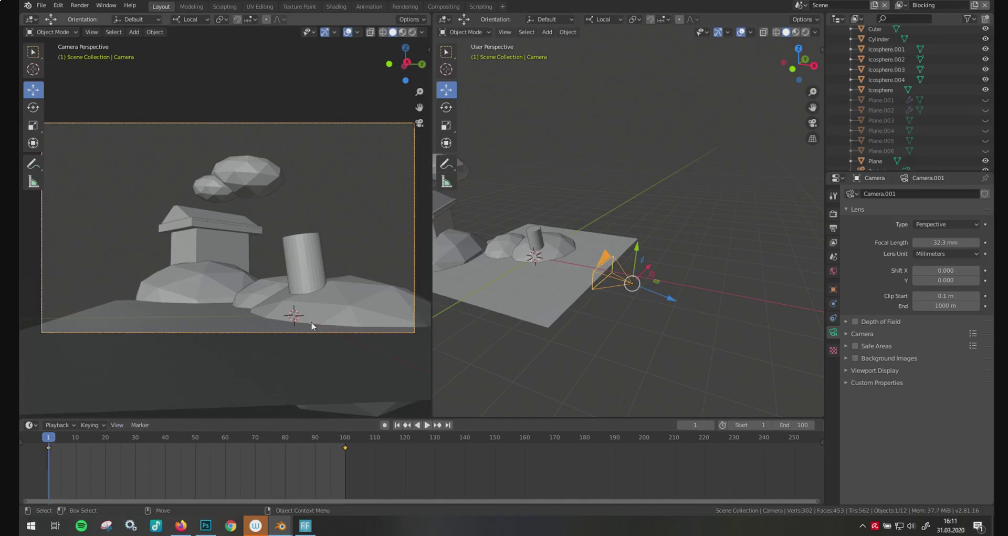
pyautogui.moveTo(58, 438); pyautogui.dragTo(46, 440)
pyautogui.press('space')
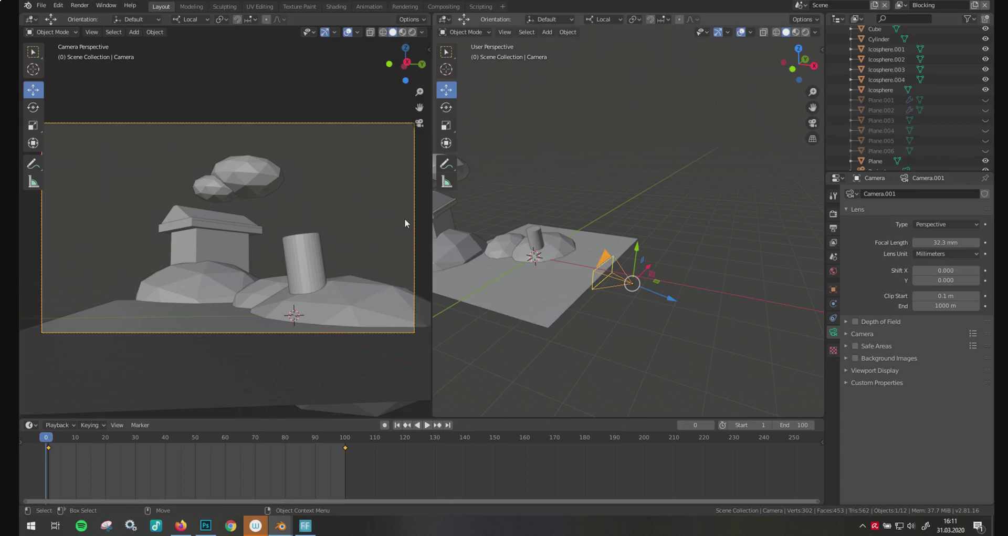
# Step: Duplicate the animated camera and move the copy about 14.5 m backward along its local Z axis
pyautogui.keyDown('shift'); pyautogui.moveTo(632, 316); pyautogui.dragTo(598, 314, button='middle'); pyautogui.keyUp('shift')
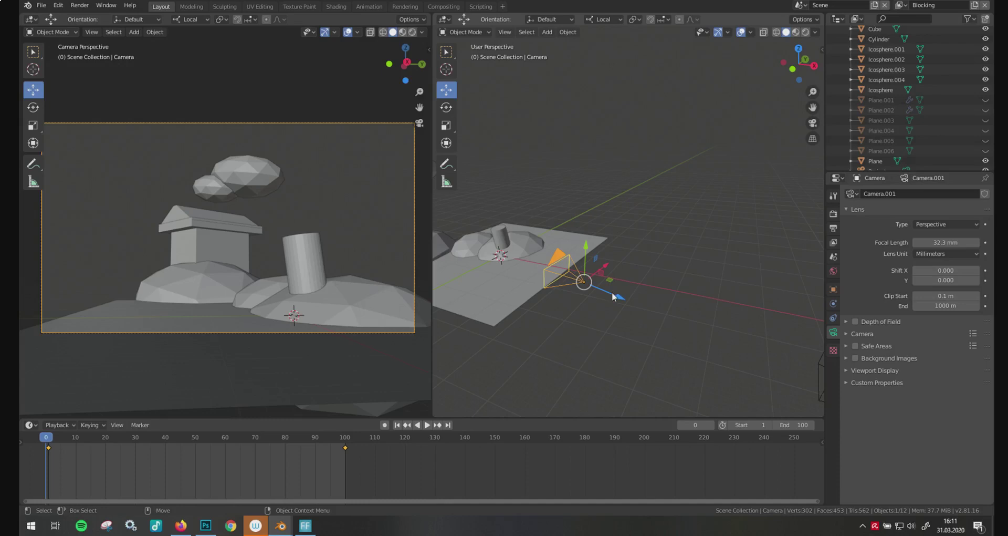
pyautogui.keyDown('shift'); pyautogui.moveTo(600, 300); pyautogui.dragTo(598, 298, button='middle'); pyautogui.keyUp('shift')
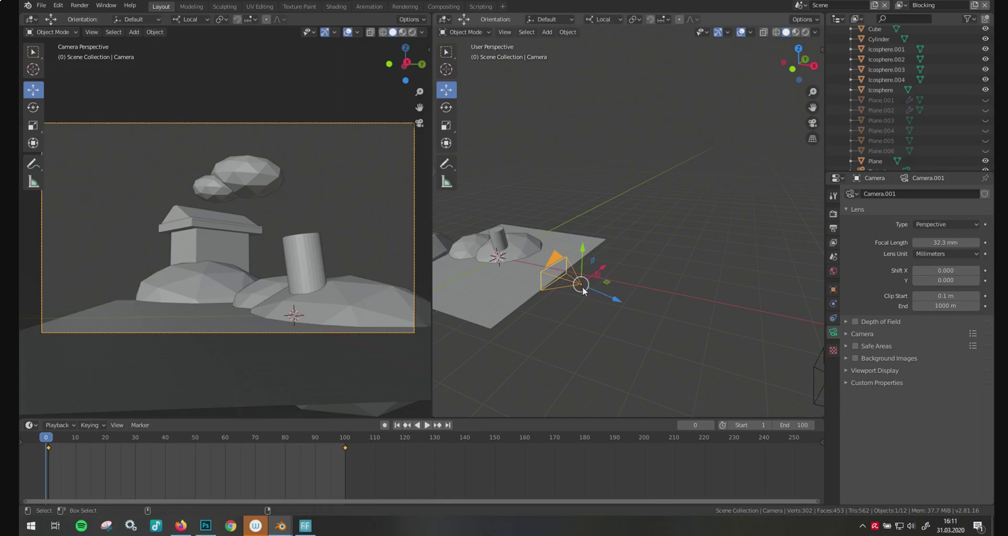
pyautogui.hotkey('shift', 'd')
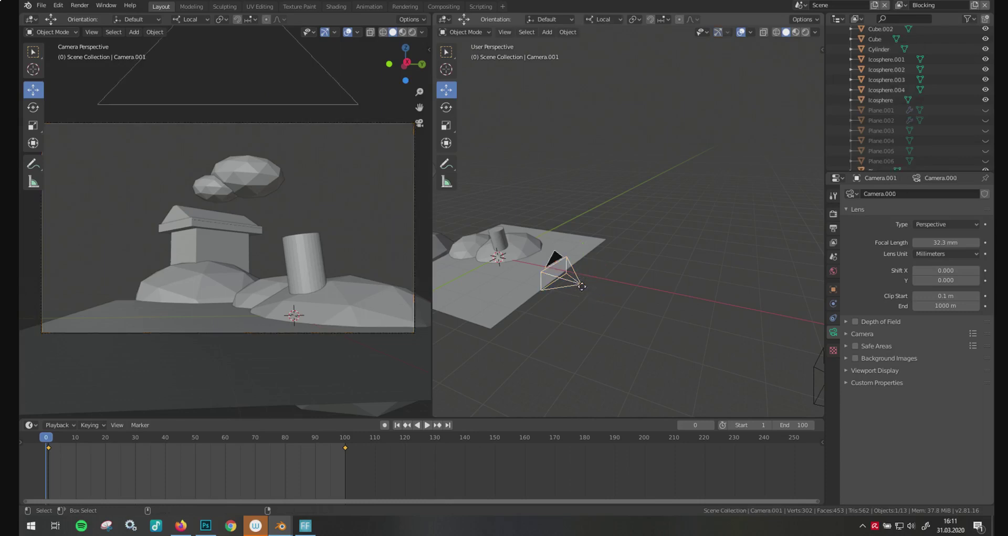
pyautogui.press('z')
pyautogui.press('z')
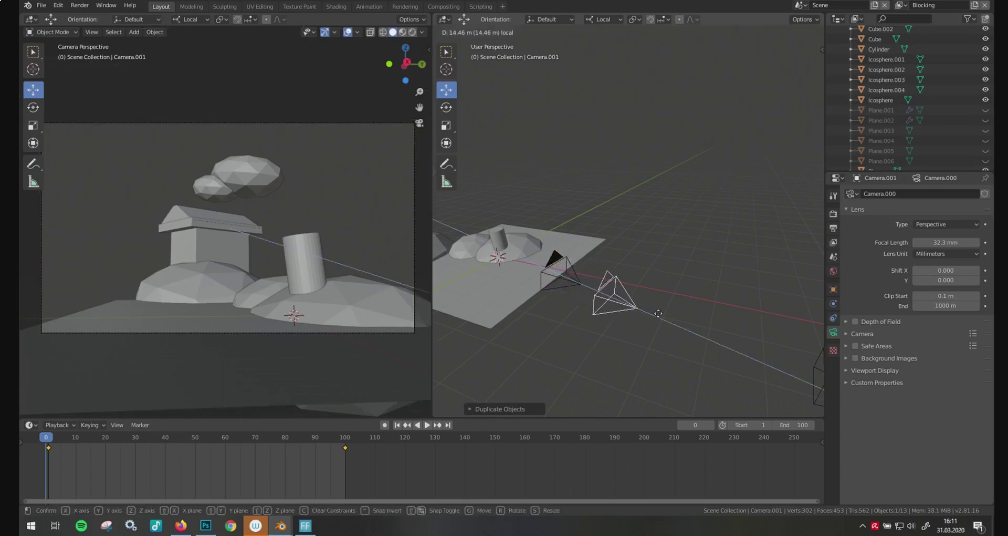
pyautogui.click(659, 314)
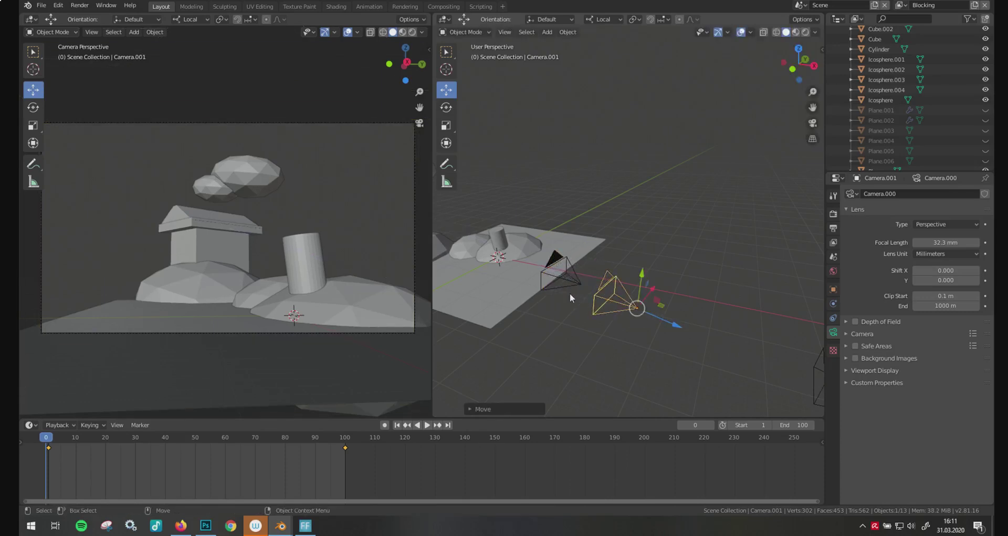
# Step: Delete all keyframes from the duplicated camera
pyautogui.moveTo(370, 463); pyautogui.dragTo(94, 444)
pyautogui.press('x')
pyautogui.click(105, 450)
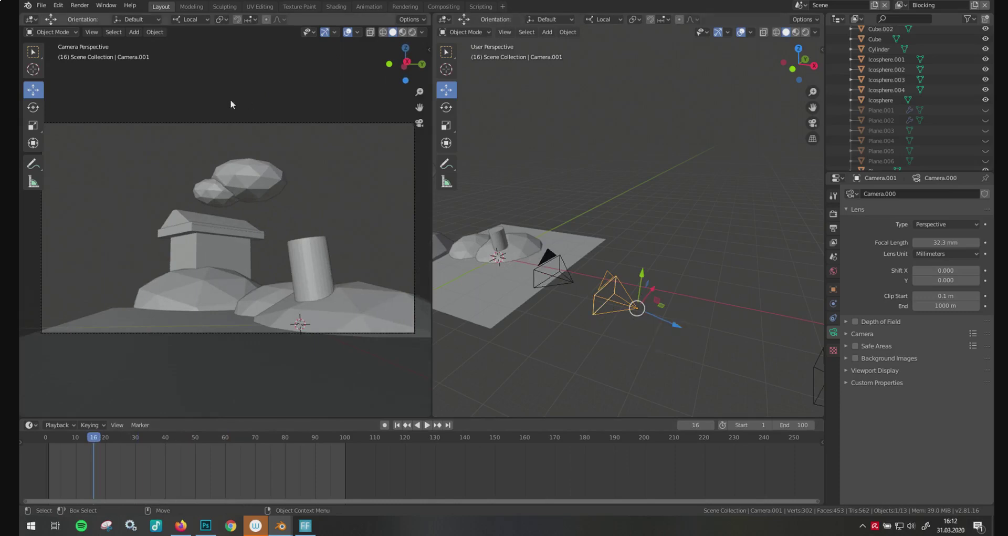
# Step: Go to frame 2 and move the duplicated camera farther back from the scene, close to the existing projector camera
pyautogui.moveTo(653, 320); pyautogui.dragTo(729, 353)
pyautogui.moveTo(67, 440); pyautogui.dragTo(52, 440)
pyautogui.scroll(-2, 669, 299)
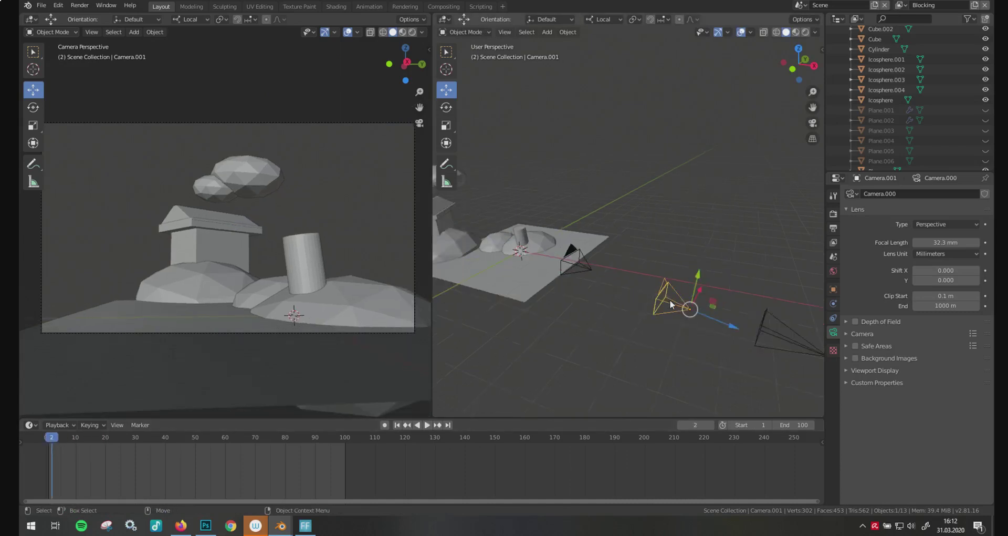
pyautogui.moveTo(704, 298); pyautogui.dragTo(719, 301)
pyautogui.click(717, 304)
# Step: Try a 65 mm focal length on the duplicated camera placed slightly farther back, and delete the duplicate
pyautogui.click(945, 242)
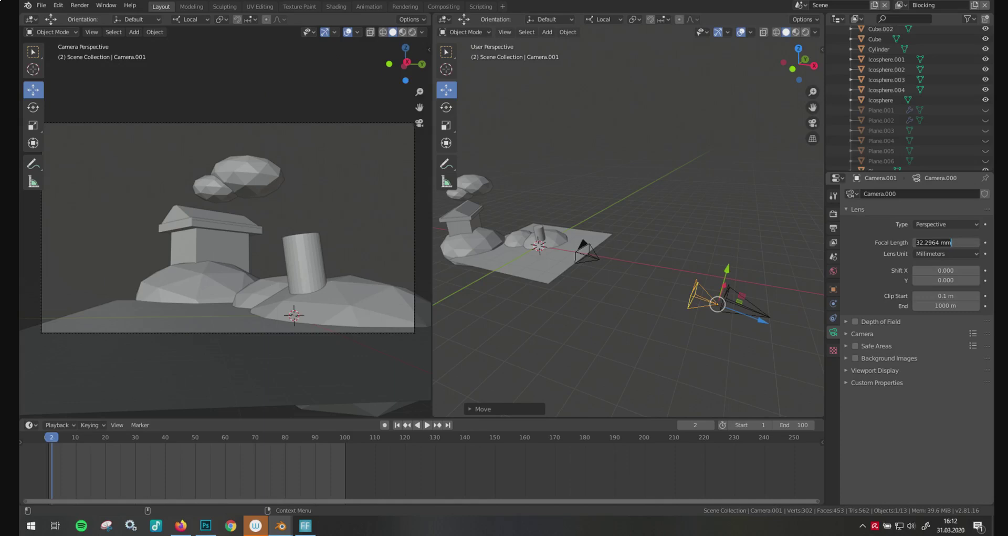
pyautogui.write('65')
pyautogui.press('Return')
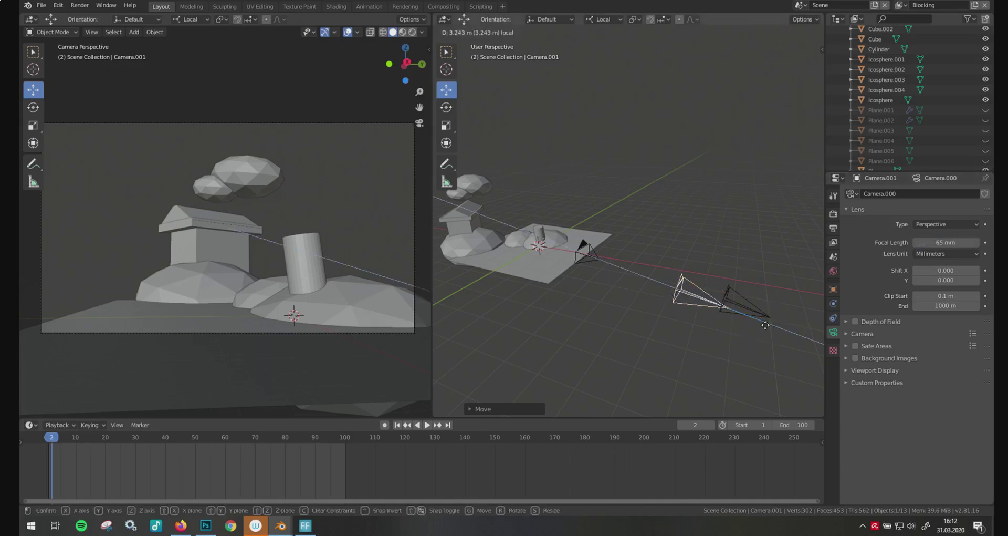
pyautogui.moveTo(783, 335); pyautogui.dragTo(715, 316, button='middle')
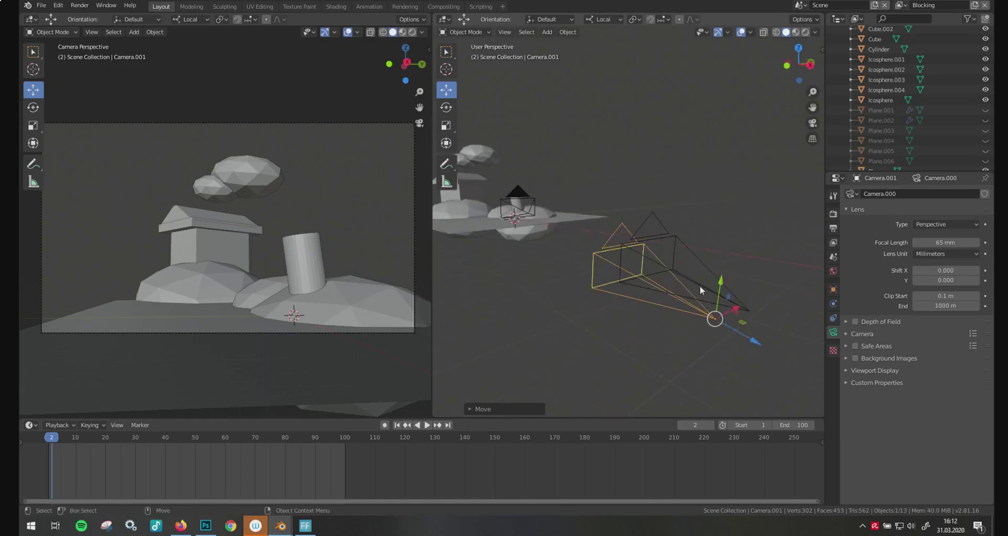
pyautogui.press('Delete')
# Step: Select the Projector camera and set it as the active camera for the camera view
pyautogui.click(741, 305)
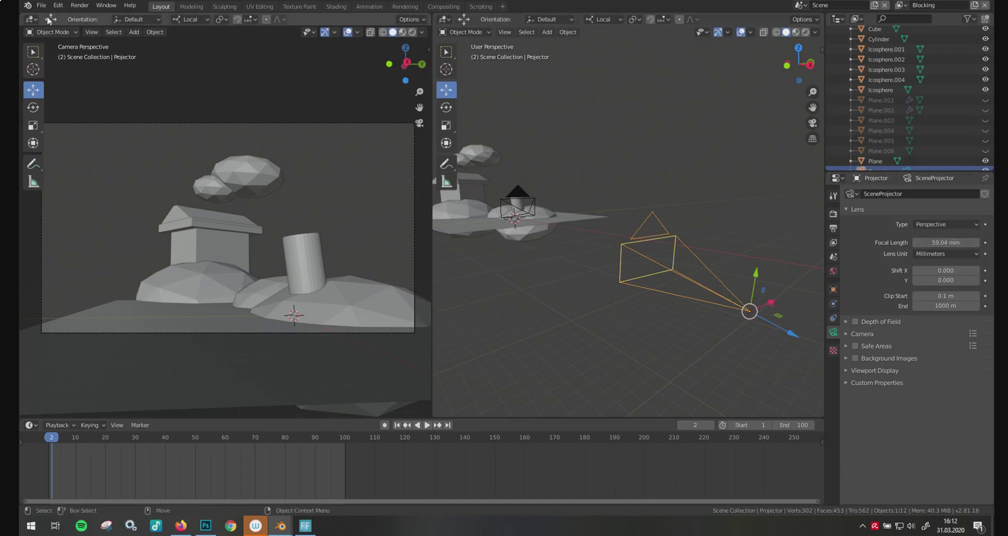
pyautogui.click(91, 32)
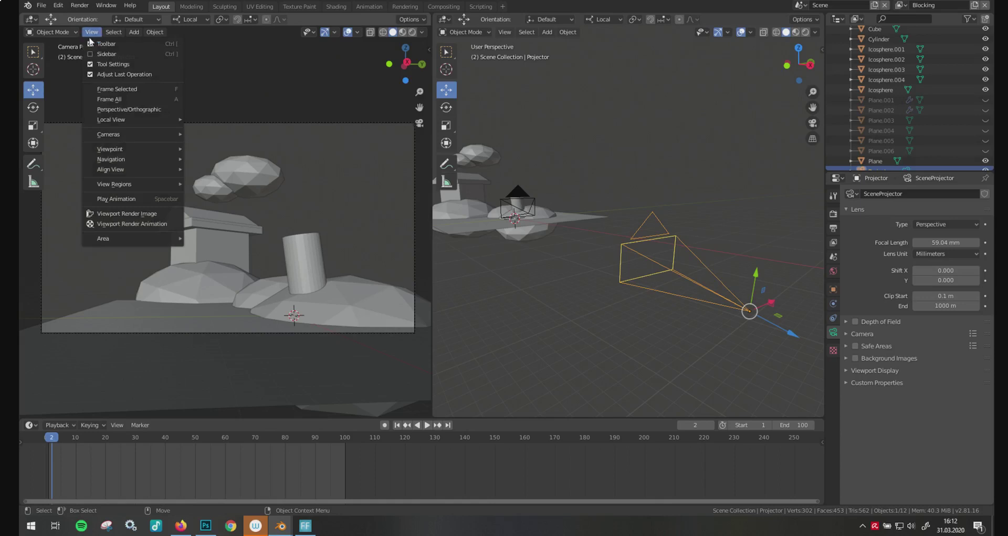
pyautogui.moveTo(159, 136)
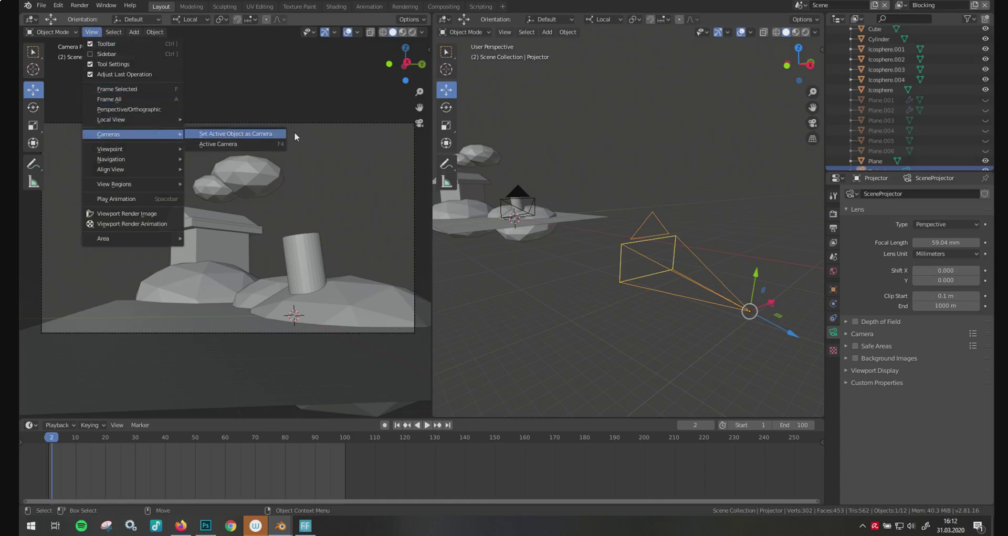
pyautogui.click(254, 134)
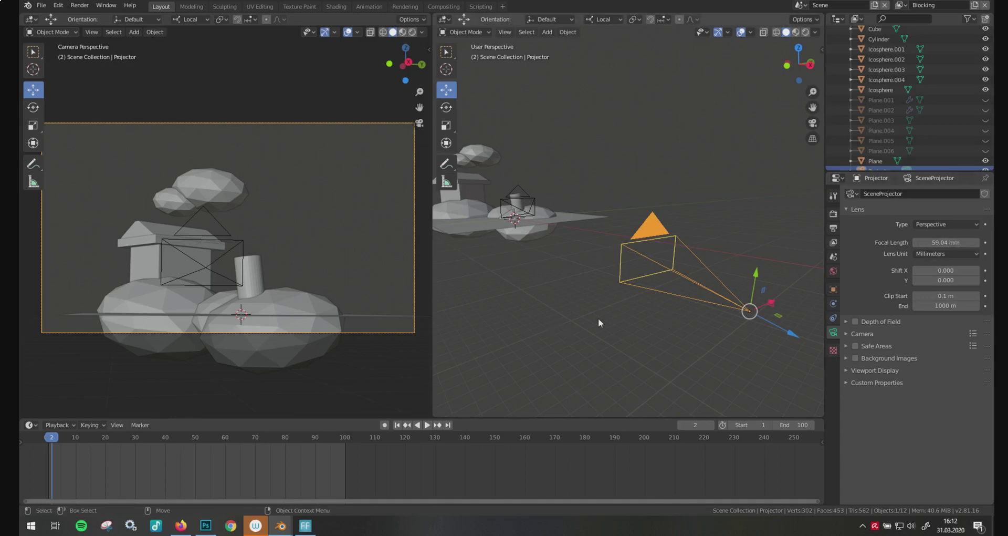
# Step: Compare the placement of the animated camera and the Projector camera behind it, deselect everything and enlarge the camera view
pyautogui.click(532, 217)
pyautogui.keyDown('alt'); pyautogui.moveTo(541, 260); pyautogui.dragTo(634, 344); pyautogui.keyUp('alt')
pyautogui.scroll(3, 637, 347)
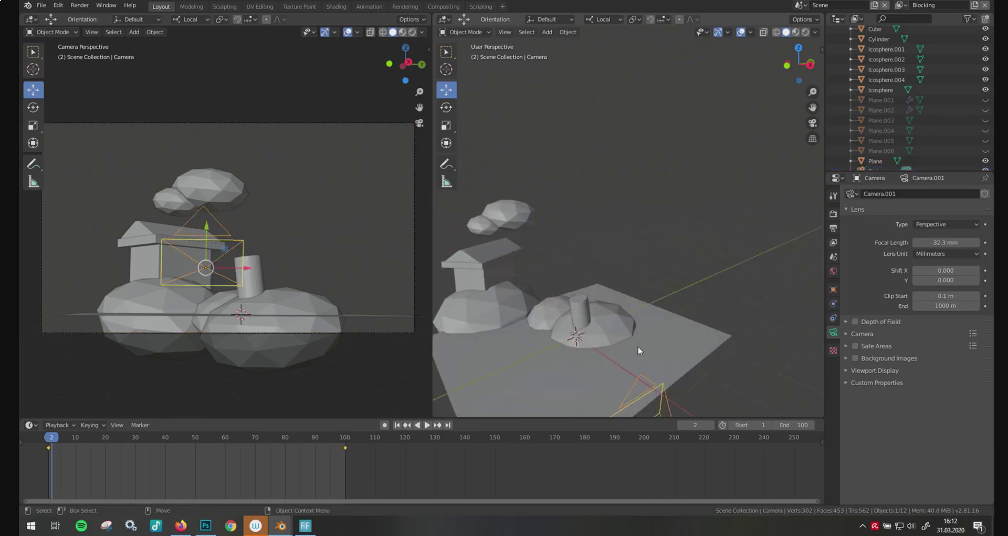
pyautogui.keyDown('alt'); pyautogui.moveTo(639, 349); pyautogui.dragTo(647, 282, button='middle'); pyautogui.keyUp('alt')
pyautogui.keyDown('alt'); pyautogui.moveTo(542, 248); pyautogui.dragTo(540, 260); pyautogui.keyUp('alt')
pyautogui.keyDown('alt'); pyautogui.moveTo(540, 260); pyautogui.dragTo(646, 286, button='right'); pyautogui.keyUp('alt')
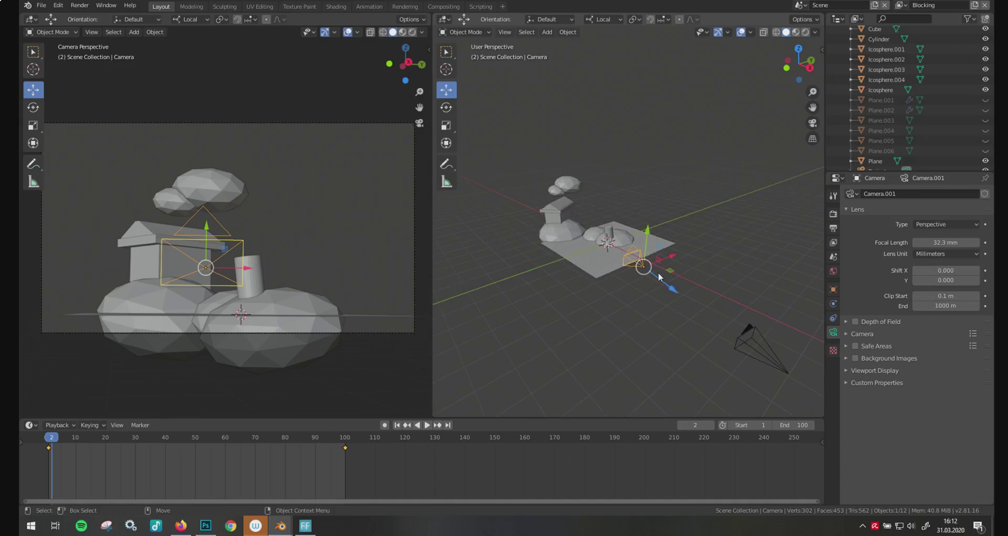
pyautogui.moveTo(618, 244); pyautogui.dragTo(660, 270, button='middle')
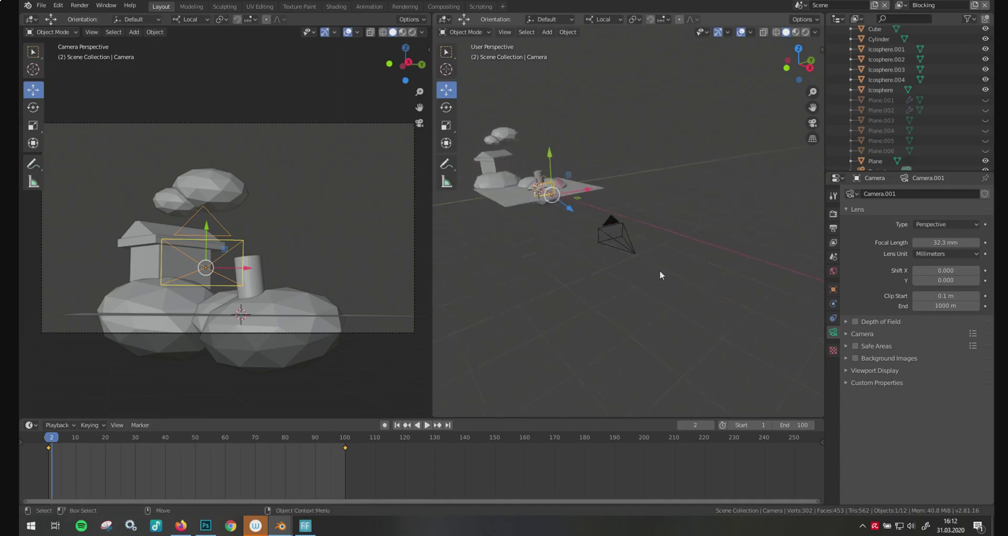
pyautogui.click(633, 254)
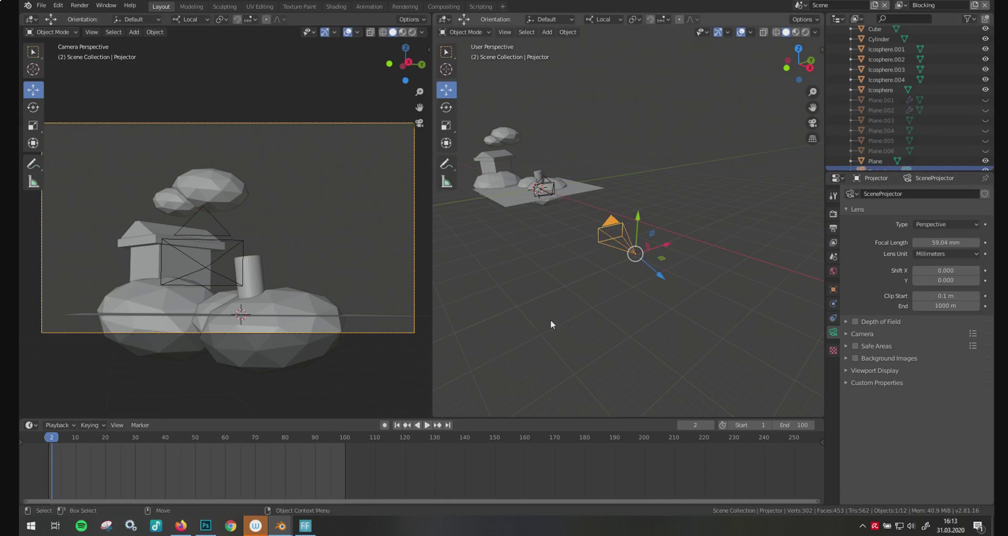
pyautogui.click(554, 193)
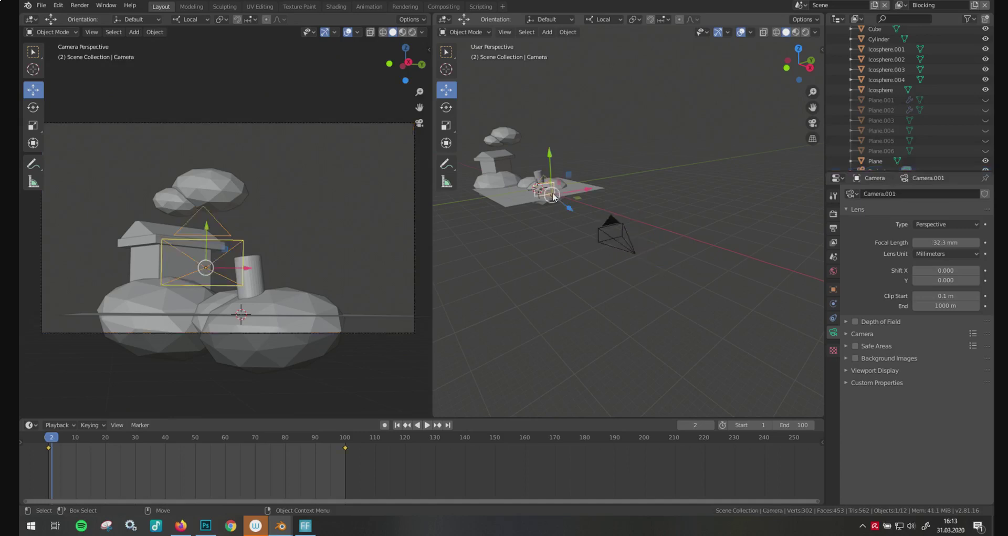
pyautogui.click(637, 255)
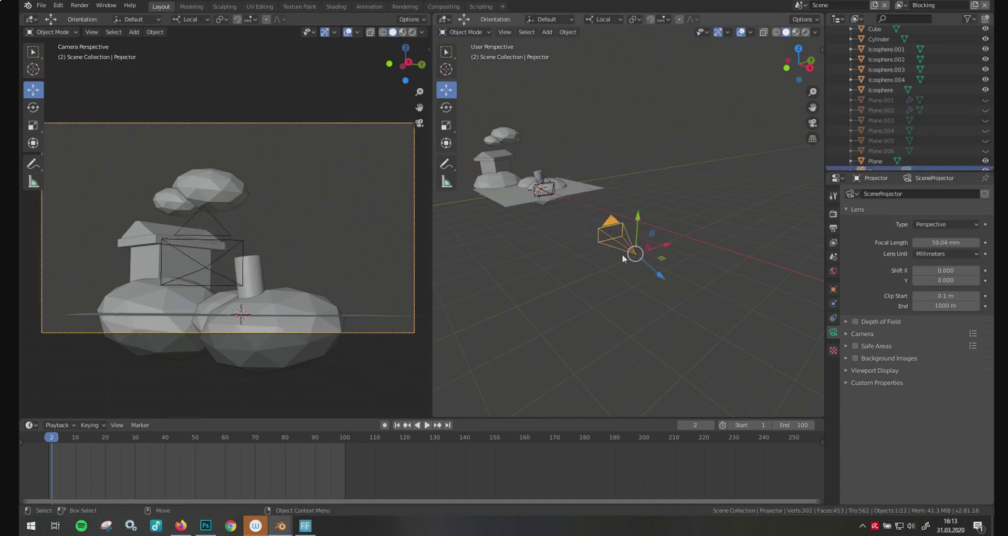
pyautogui.click(553, 304)
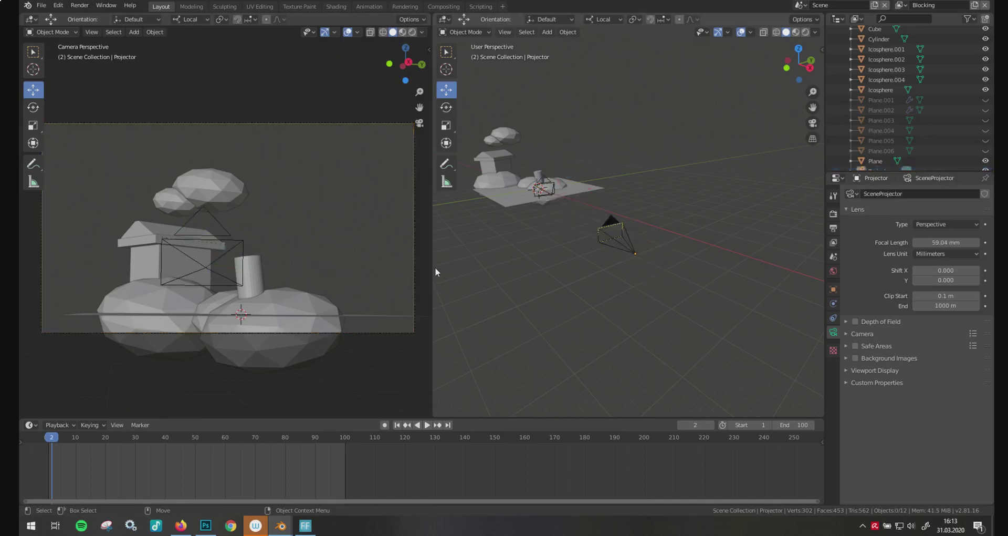
pyautogui.moveTo(432, 285); pyautogui.dragTo(699, 287)
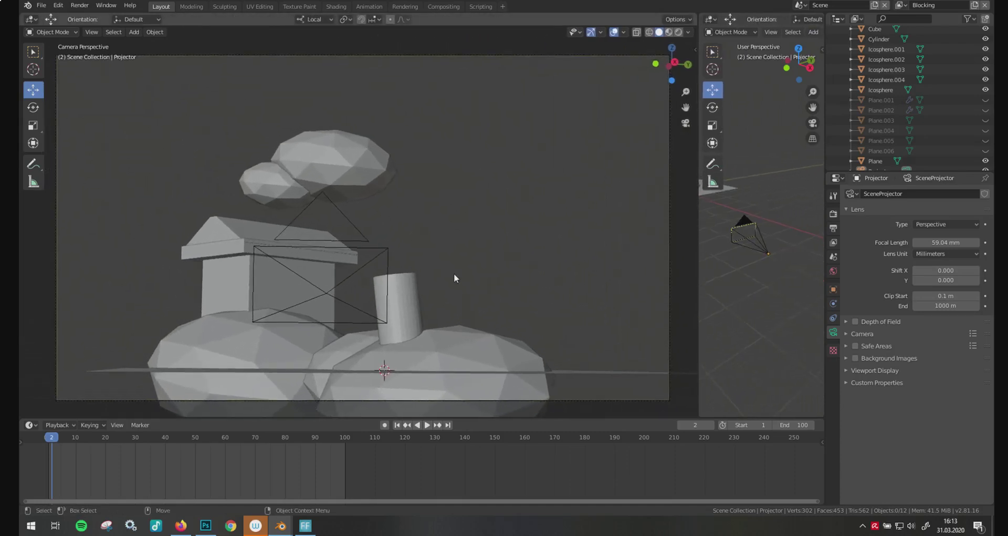
# Step: Switch to Photoshop, hide the painted Group 1 to uncover the blocking render, and show the canvas full screen
pyautogui.click(206, 525)
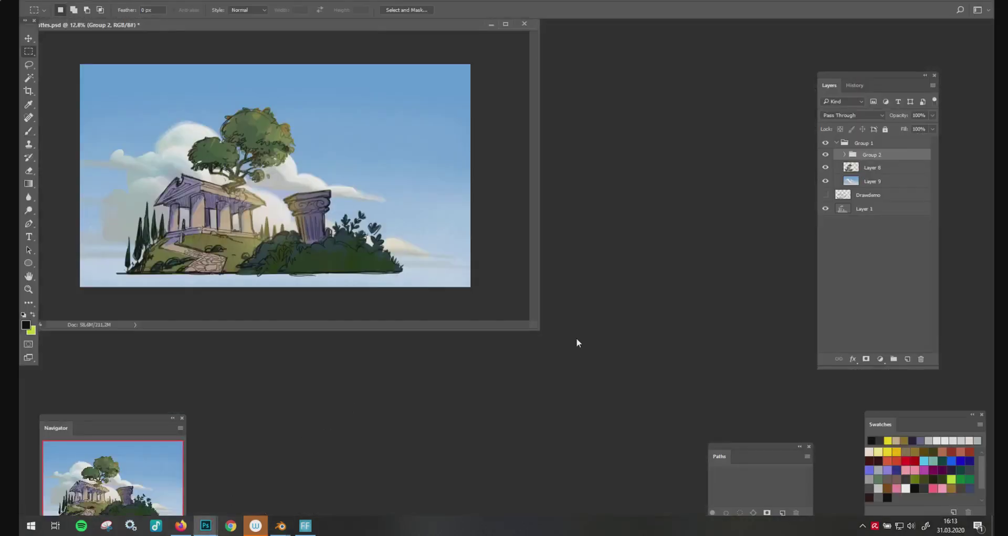
pyautogui.click(825, 144)
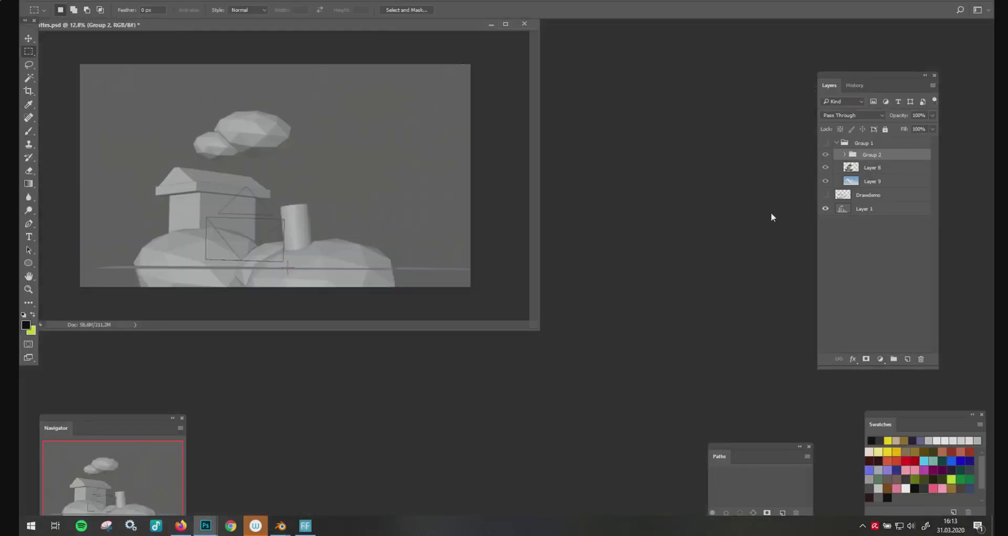
pyautogui.press('f')
pyautogui.press('f')
pyautogui.press('b')
pyautogui.moveTo(593, 357)
pyautogui.mouseDown()
pyautogui.moveTo(612, 318)
pyautogui.moveTo(655, 279)
pyautogui.moveTo(629, 308)
pyautogui.mouseUp()
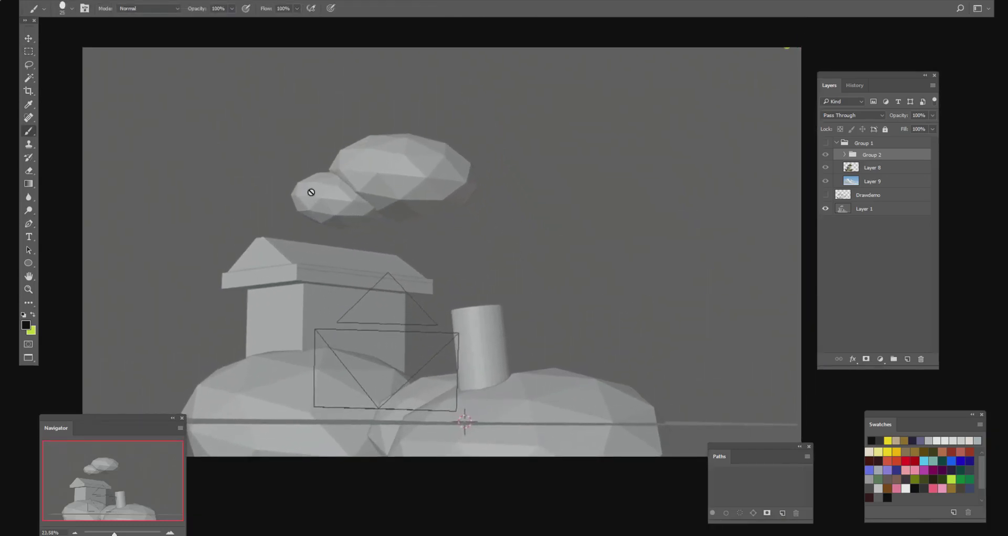
# Step: Add an empty layer directly above Layer 1 and set a 20 px black brush for sketching
pyautogui.click(843, 209)
pyautogui.hotkey('ctrl', 'shift', 'alt', 'n')
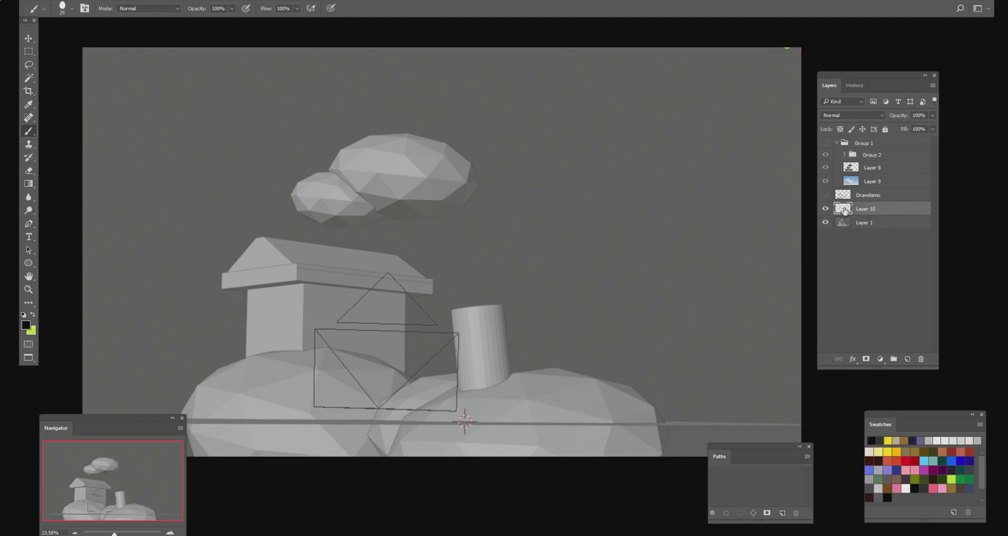
pyautogui.rightClick(588, 277)
pyautogui.click(656, 215)
pyautogui.click(500, 469)
pyautogui.moveTo(542, 347); pyautogui.dragTo(574, 277)
# Step: Sketch the column capital's top slab and scroll ornaments over the upper end of the cylinder
pyautogui.moveTo(515, 248)
pyautogui.keyDown('ctrl'); pyautogui.mouseDown()
pyautogui.moveTo(541, 244)
pyautogui.moveTo(556, 195)
pyautogui.moveTo(634, 182)
pyautogui.mouseUp(); pyautogui.keyUp('ctrl')
pyautogui.moveTo(524, 215); pyautogui.dragTo(645, 193)
pyautogui.moveTo(640, 198); pyautogui.dragTo(638, 184)
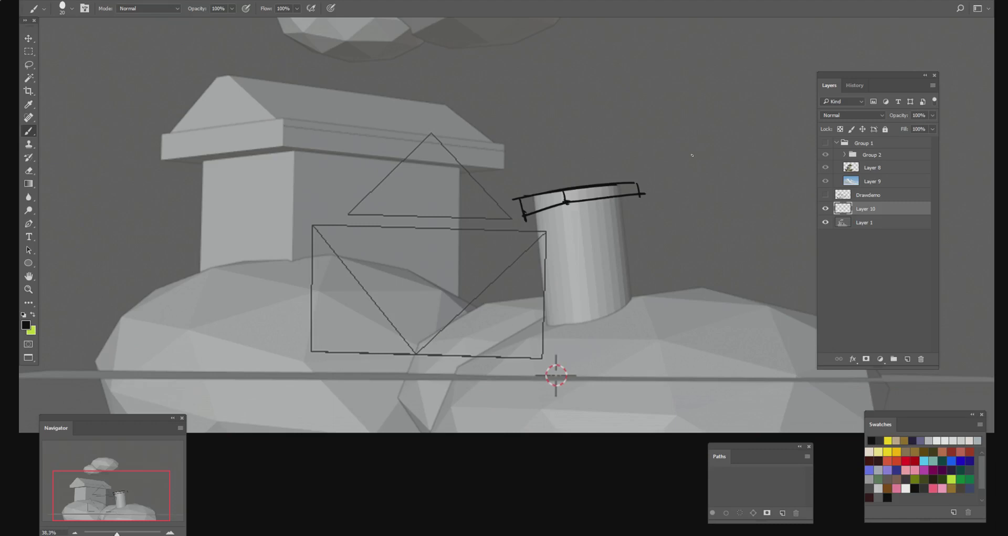
pyautogui.click(825, 209)
pyautogui.click(826, 208)
pyautogui.moveTo(566, 202)
pyautogui.mouseDown()
pyautogui.moveTo(528, 220)
pyautogui.moveTo(546, 234)
pyautogui.moveTo(613, 193)
pyautogui.moveTo(615, 215)
pyautogui.moveTo(564, 231)
pyautogui.moveTo(606, 221)
pyautogui.mouseUp()
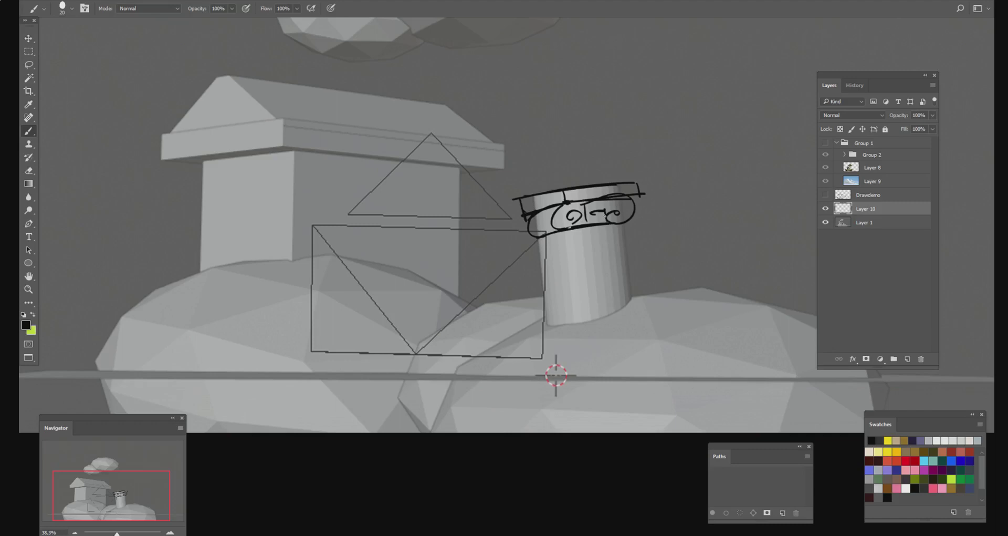
# Step: Sketch the ornamental band below the capital and the fluted shaft down the cylinder
pyautogui.moveTo(547, 251); pyautogui.dragTo(628, 232)
pyautogui.moveTo(552, 245)
pyautogui.mouseDown()
pyautogui.moveTo(629, 229)
pyautogui.moveTo(563, 324)
pyautogui.moveTo(570, 318)
pyautogui.mouseUp()
pyautogui.moveTo(565, 251)
pyautogui.mouseDown()
pyautogui.moveTo(579, 320)
pyautogui.moveTo(632, 286)
pyautogui.mouseUp()
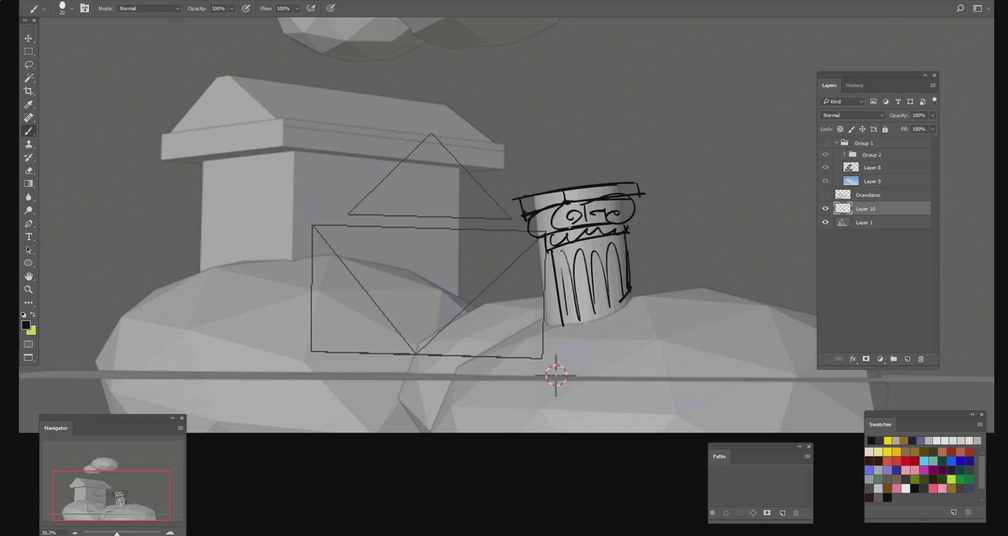
# Step: Sketch the column's base curve, rounded bushes, leafy stems and curved foliage outlines on the foreground hill
pyautogui.moveTo(563, 326)
pyautogui.mouseDown()
pyautogui.moveTo(691, 268)
pyautogui.moveTo(685, 287)
pyautogui.mouseUp()
pyautogui.moveTo(680, 298)
pyautogui.mouseDown()
pyautogui.moveTo(740, 312)
pyautogui.moveTo(648, 263)
pyautogui.mouseUp()
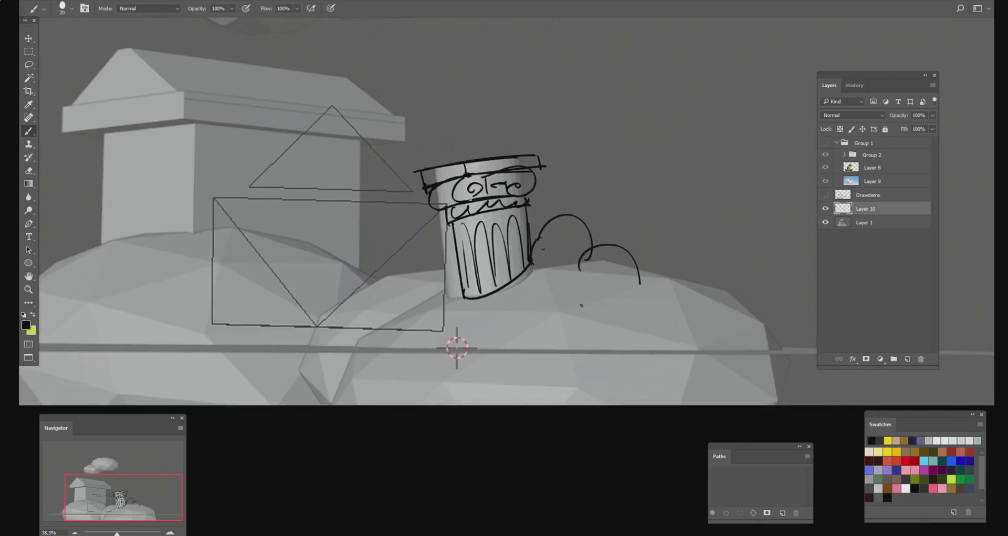
pyautogui.moveTo(515, 275)
pyautogui.mouseDown()
pyautogui.moveTo(566, 267)
pyautogui.moveTo(652, 303)
pyautogui.moveTo(642, 233)
pyautogui.moveTo(660, 216)
pyautogui.moveTo(670, 227)
pyautogui.mouseUp()
pyautogui.moveTo(650, 241); pyautogui.dragTo(667, 237)
pyautogui.moveTo(683, 285); pyautogui.dragTo(702, 246)
pyautogui.moveTo(716, 305); pyautogui.dragTo(727, 277)
pyautogui.moveTo(729, 322); pyautogui.dragTo(746, 305)
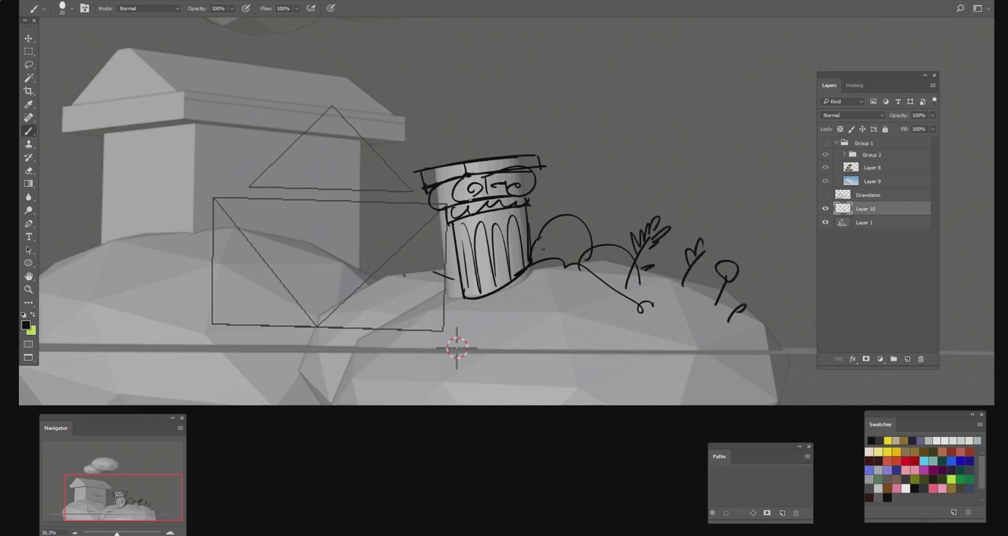
pyautogui.moveTo(403, 275)
pyautogui.mouseDown()
pyautogui.moveTo(360, 312)
pyautogui.moveTo(339, 368)
pyautogui.mouseUp()
pyautogui.moveTo(501, 307); pyautogui.dragTo(666, 278)
pyautogui.moveTo(605, 270)
pyautogui.mouseDown()
pyautogui.moveTo(582, 274)
pyautogui.moveTo(499, 350)
pyautogui.moveTo(716, 409)
pyautogui.mouseUp()
pyautogui.moveTo(429, 179)
pyautogui.mouseDown()
pyautogui.moveTo(547, 153)
pyautogui.moveTo(438, 200)
pyautogui.mouseUp()
pyautogui.moveTo(437, 199); pyautogui.dragTo(557, 173)
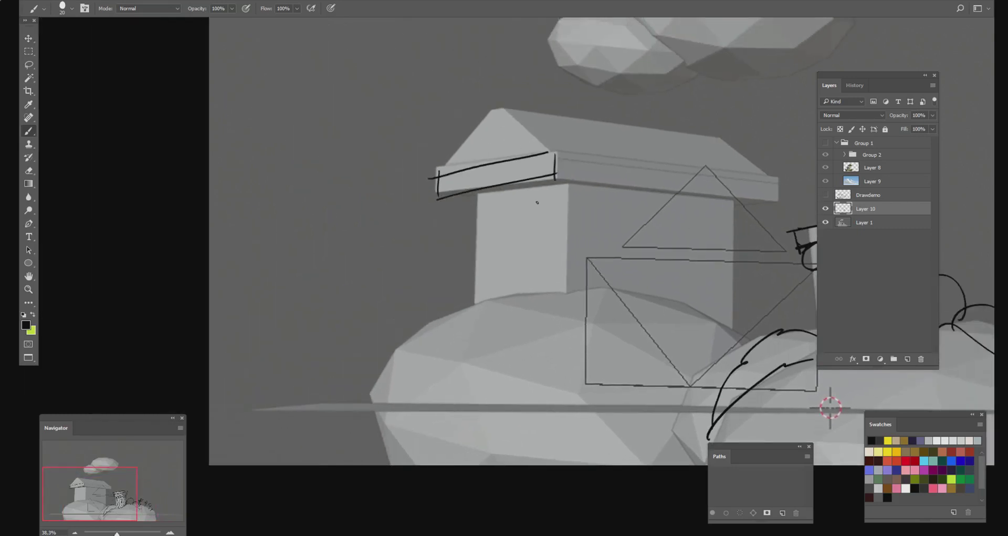
pyautogui.hotkey('ctrl', 'z')
pyautogui.hotkey('ctrl', 'z')
pyautogui.hotkey('ctrl', 'z')
# Step: Sketch the sloping front and side roof edges of the temple over the blocked-out house
pyautogui.moveTo(442, 183)
pyautogui.mouseDown()
pyautogui.moveTo(444, 207)
pyautogui.moveTo(536, 138)
pyautogui.mouseUp()
pyautogui.moveTo(446, 200); pyautogui.dragTo(562, 148)
pyautogui.moveTo(559, 121)
pyautogui.mouseDown()
pyautogui.moveTo(557, 138)
pyautogui.moveTo(761, 184)
pyautogui.moveTo(773, 173)
pyautogui.mouseUp()
pyautogui.moveTo(448, 200)
pyautogui.mouseDown()
pyautogui.moveTo(691, 222)
pyautogui.moveTo(765, 195)
pyautogui.mouseUp()
# Step: Sketch a row of rounded arch-topped columns under the roof along the temple's front and side
pyautogui.moveTo(534, 176)
pyautogui.mouseDown()
pyautogui.moveTo(528, 295)
pyautogui.moveTo(595, 174)
pyautogui.mouseUp()
pyautogui.moveTo(591, 170); pyautogui.dragTo(594, 284)
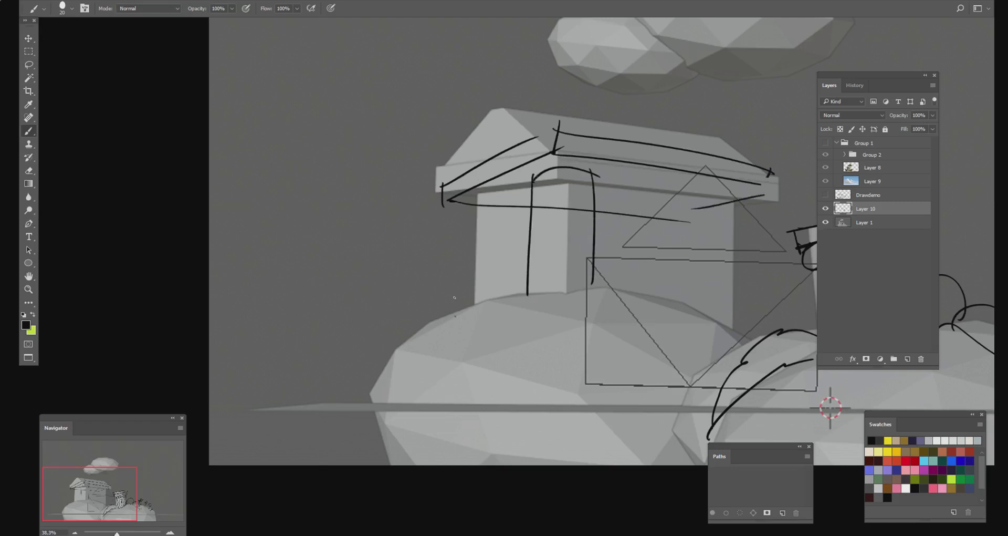
pyautogui.moveTo(460, 207); pyautogui.dragTo(455, 316)
pyautogui.moveTo(453, 210)
pyautogui.mouseDown()
pyautogui.moveTo(491, 200)
pyautogui.moveTo(499, 209)
pyautogui.mouseUp()
pyautogui.moveTo(499, 205); pyautogui.dragTo(504, 290)
pyautogui.moveTo(630, 209)
pyautogui.mouseDown()
pyautogui.moveTo(633, 284)
pyautogui.moveTo(677, 185)
pyautogui.moveTo(683, 311)
pyautogui.moveTo(754, 211)
pyautogui.moveTo(759, 339)
pyautogui.mouseUp()
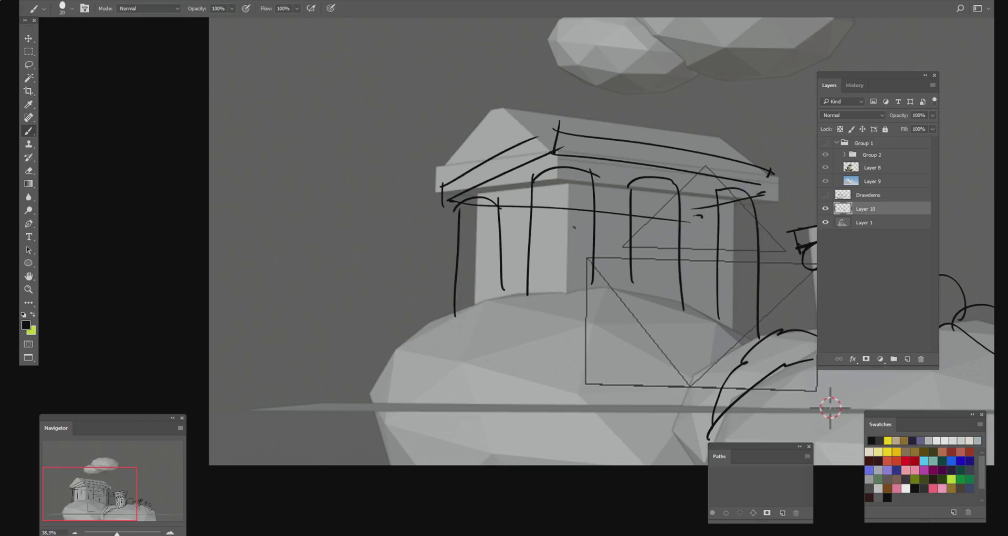
# Step: Add the temple's gable with its curl ornament at the peak and the upper roof ridge line
pyautogui.moveTo(527, 208); pyautogui.dragTo(503, 207)
pyautogui.moveTo(426, 191)
pyautogui.mouseDown()
pyautogui.moveTo(481, 124)
pyautogui.moveTo(479, 144)
pyautogui.moveTo(522, 113)
pyautogui.moveTo(569, 130)
pyautogui.mouseUp()
pyautogui.moveTo(487, 138)
pyautogui.mouseDown()
pyautogui.moveTo(498, 126)
pyautogui.moveTo(683, 135)
pyautogui.moveTo(751, 157)
pyautogui.moveTo(586, 304)
pyautogui.mouseUp()
# Step: Sketch the rounded outlines of the tree crown over the two floating blobs above the roof
pyautogui.moveTo(602, 86)
pyautogui.mouseDown()
pyautogui.moveTo(519, 119)
pyautogui.moveTo(566, 216)
pyautogui.moveTo(597, 182)
pyautogui.mouseUp()
pyautogui.moveTo(615, 95); pyautogui.dragTo(558, 205)
pyautogui.moveTo(636, 207)
pyautogui.mouseDown()
pyautogui.moveTo(534, 123)
pyautogui.moveTo(627, 162)
pyautogui.mouseUp()
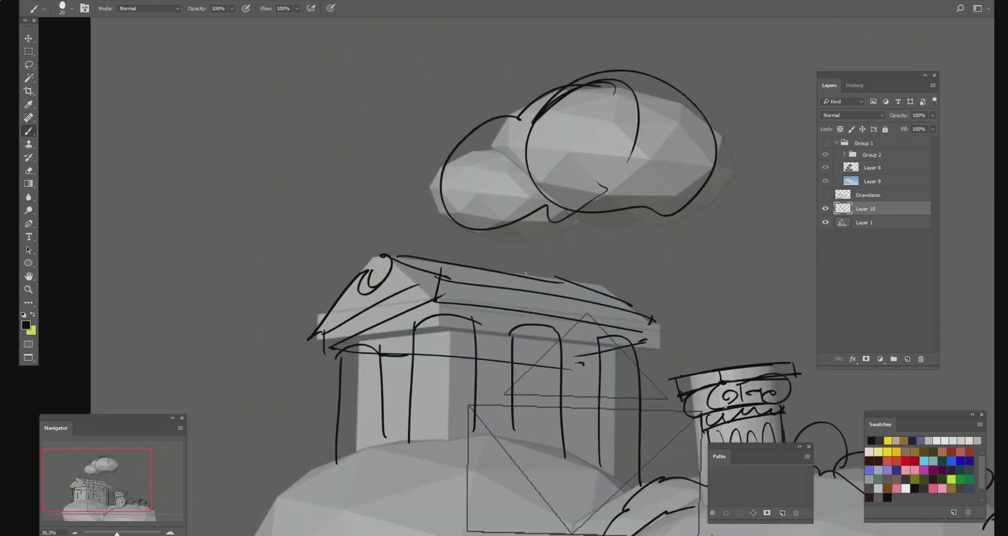
# Step: Sketch the tree's trunk and branches connecting the crown to the temple roof
pyautogui.moveTo(523, 289); pyautogui.dragTo(560, 251)
pyautogui.moveTo(541, 287); pyautogui.dragTo(567, 259)
pyautogui.moveTo(551, 258)
pyautogui.mouseDown()
pyautogui.moveTo(515, 209)
pyautogui.moveTo(528, 239)
pyautogui.moveTo(561, 199)
pyautogui.mouseUp()
pyautogui.moveTo(626, 166)
pyautogui.mouseDown()
pyautogui.moveTo(608, 210)
pyautogui.moveTo(612, 235)
pyautogui.mouseUp()
pyautogui.moveTo(638, 187); pyautogui.dragTo(620, 215)
pyautogui.moveTo(612, 234)
pyautogui.mouseDown()
pyautogui.moveTo(668, 197)
pyautogui.moveTo(560, 253)
pyautogui.mouseUp()
pyautogui.moveTo(704, 247)
pyautogui.keyDown('ctrl'); pyautogui.mouseDown()
pyautogui.moveTo(665, 304)
pyautogui.moveTo(588, 290)
pyautogui.mouseUp(); pyautogui.keyUp('ctrl')
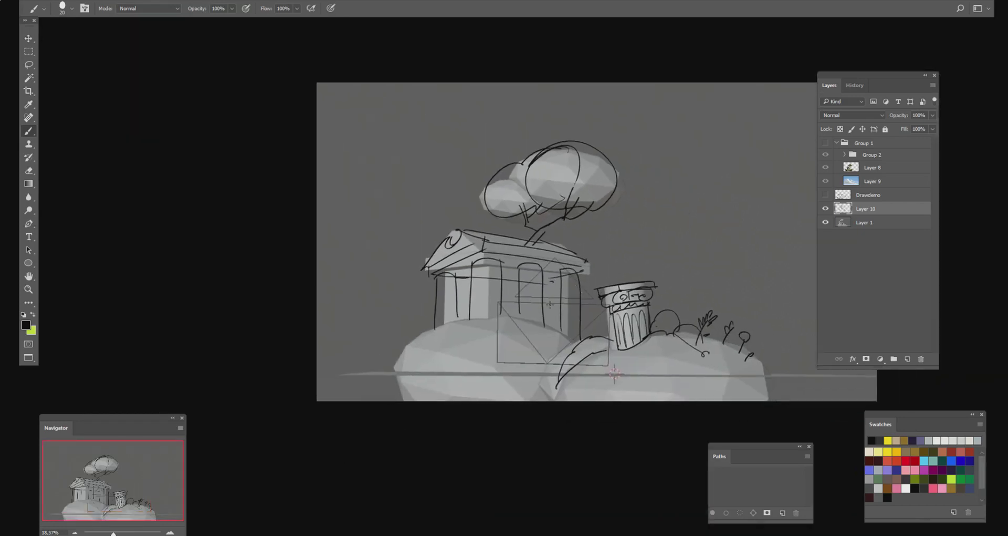
# Step: Sketch the rear hill's outline and narrow cypress trees on both sides of the temple
pyautogui.moveTo(490, 319)
pyautogui.mouseDown()
pyautogui.moveTo(437, 329)
pyautogui.moveTo(391, 379)
pyautogui.moveTo(405, 363)
pyautogui.mouseUp()
pyautogui.moveTo(415, 353)
pyautogui.mouseDown()
pyautogui.moveTo(412, 341)
pyautogui.moveTo(415, 355)
pyautogui.moveTo(427, 338)
pyautogui.moveTo(487, 332)
pyautogui.mouseUp()
pyautogui.moveTo(580, 331); pyautogui.dragTo(587, 333)
pyautogui.moveTo(589, 327); pyautogui.dragTo(595, 345)
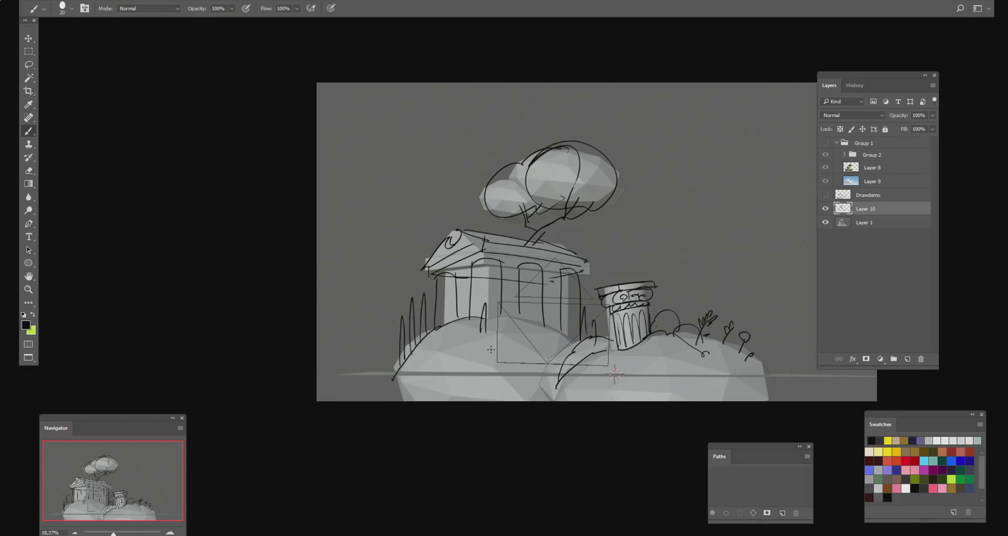
# Step: Sketch a zigzag path leading down the hill from the temple, and add a stroke between its columns
pyautogui.moveTo(424, 364); pyautogui.dragTo(437, 347)
pyautogui.moveTo(437, 348)
pyautogui.mouseDown()
pyautogui.moveTo(394, 380)
pyautogui.moveTo(440, 347)
pyautogui.mouseUp()
pyautogui.moveTo(468, 319)
pyautogui.mouseDown()
pyautogui.moveTo(446, 330)
pyautogui.moveTo(414, 387)
pyautogui.moveTo(523, 356)
pyautogui.moveTo(478, 315)
pyautogui.moveTo(468, 394)
pyautogui.moveTo(488, 380)
pyautogui.mouseUp()
pyautogui.moveTo(425, 383)
pyautogui.mouseDown()
pyautogui.moveTo(463, 346)
pyautogui.moveTo(438, 343)
pyautogui.mouseUp()
pyautogui.moveTo(439, 334); pyautogui.dragTo(467, 317)
pyautogui.moveTo(465, 284); pyautogui.dragTo(468, 317)
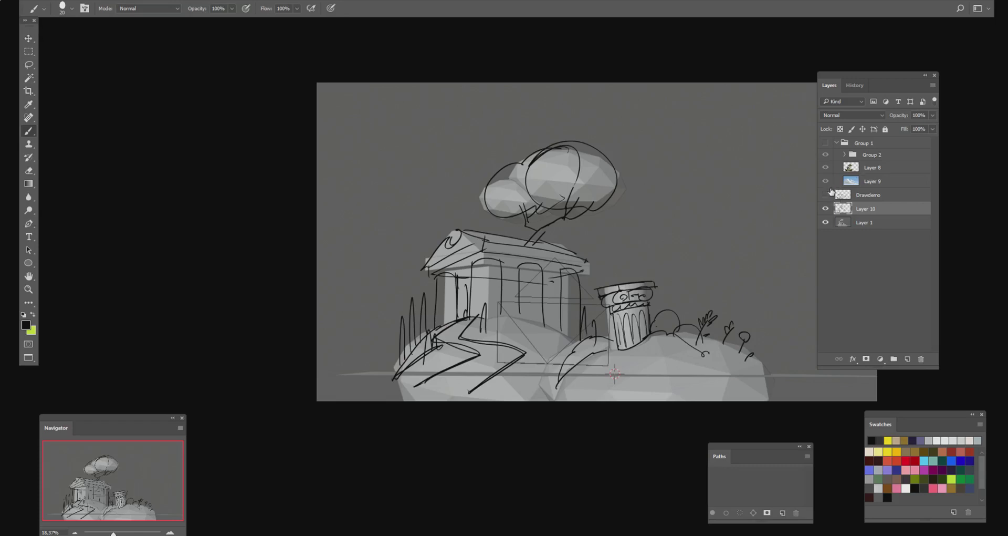
# Step: Hide the sketch on Layer 10 and show Group 1 with the finished painting, with the temple and column in close view
pyautogui.click(825, 208)
pyautogui.click(825, 222)
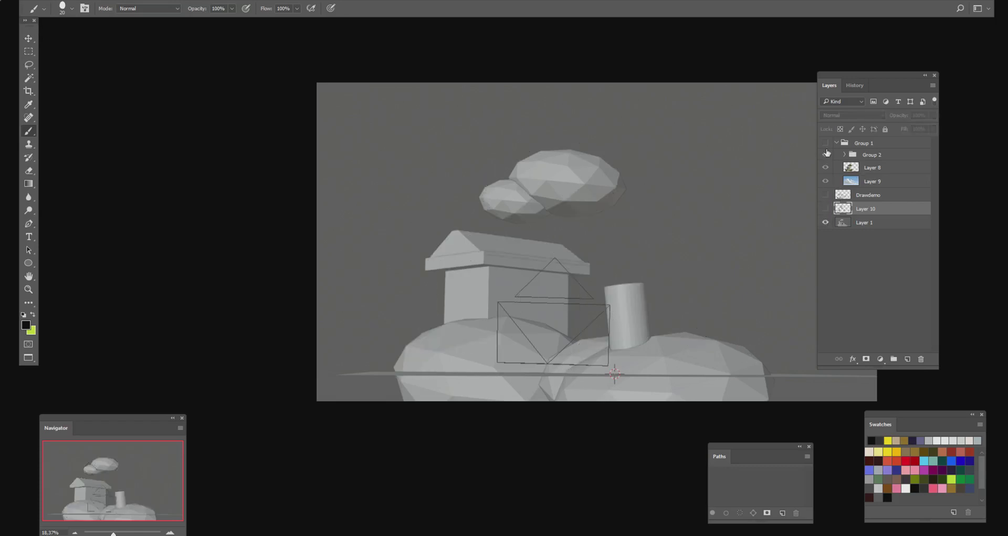
pyautogui.click(825, 143)
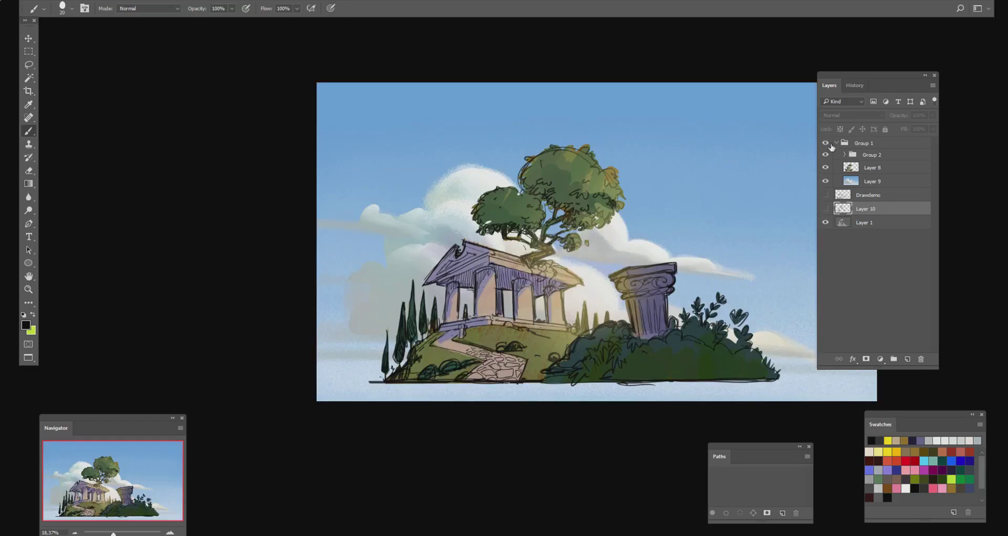
pyautogui.moveTo(666, 352); pyautogui.dragTo(634, 294)
pyautogui.keyDown('ctrl'); pyautogui.moveTo(634, 290); pyautogui.dragTo(677, 291); pyautogui.keyUp('ctrl')
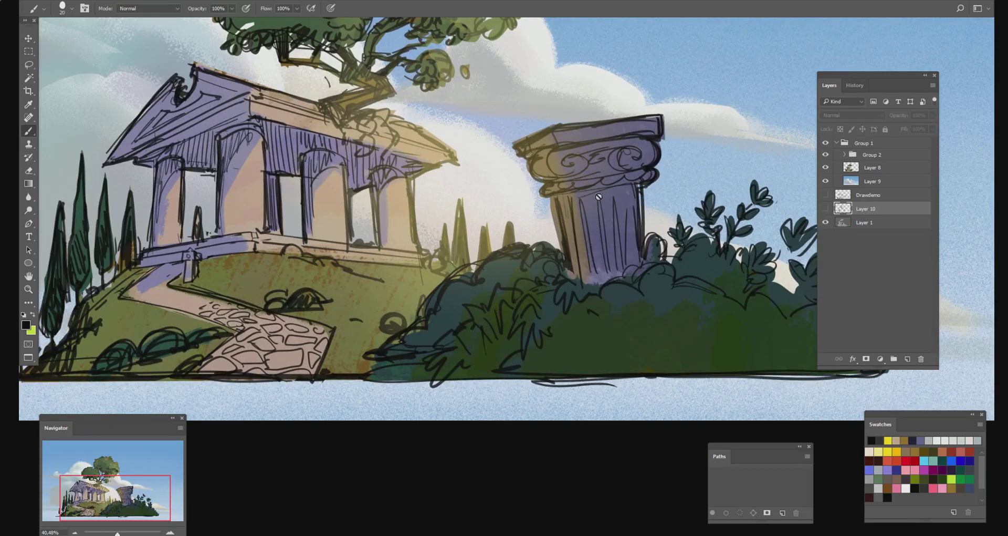
pyautogui.moveTo(486, 303); pyautogui.dragTo(514, 330)
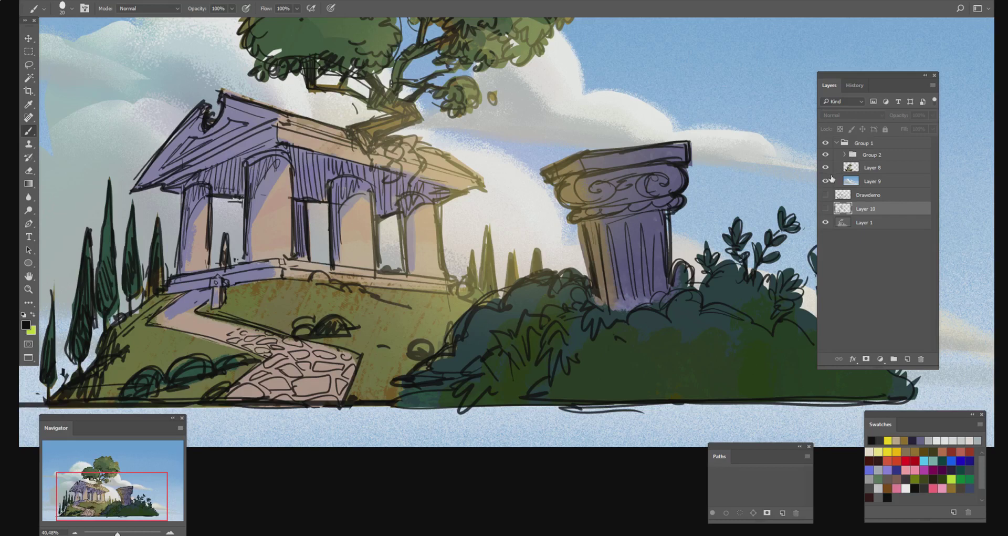
# Step: Expand Group 2 and check what its layer contains by hiding and showing it again
pyautogui.click(844, 154)
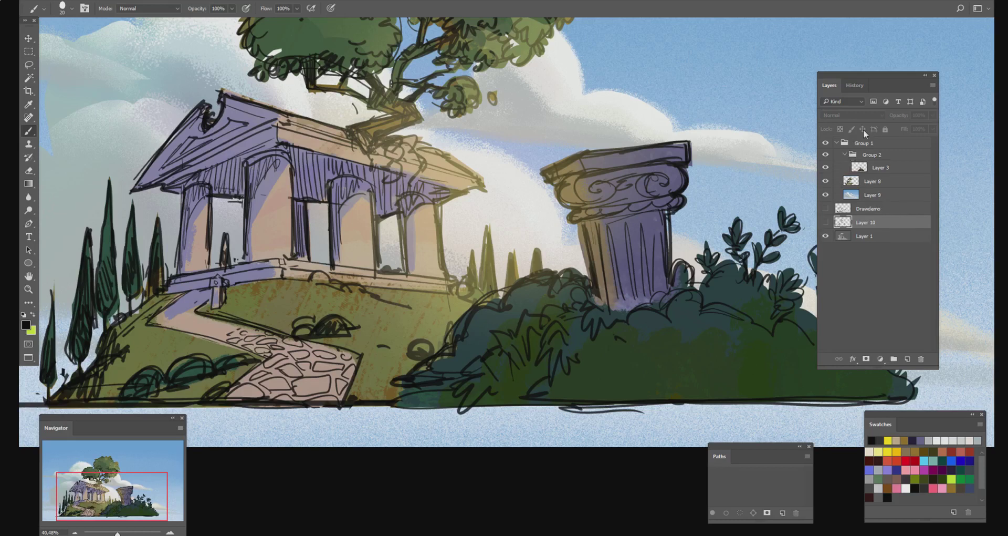
pyautogui.click(825, 168)
pyautogui.click(825, 168)
# Step: Choose the Lasso tool and examine the foreground bushes and column against the rest of the painting
pyautogui.click(29, 64)
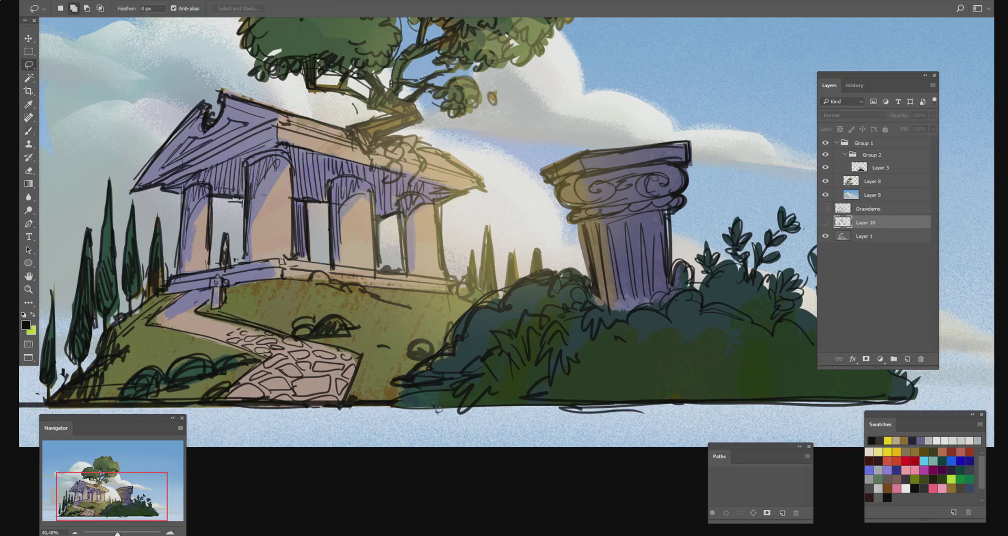
pyautogui.moveTo(428, 412)
pyautogui.mouseDown()
pyautogui.moveTo(427, 379)
pyautogui.moveTo(462, 316)
pyautogui.moveTo(558, 377)
pyautogui.moveTo(520, 410)
pyautogui.moveTo(591, 294)
pyautogui.moveTo(578, 200)
pyautogui.moveTo(599, 304)
pyautogui.mouseUp()
pyautogui.keyDown('alt'); pyautogui.scroll(-5, 604, 297); pyautogui.keyUp('alt')
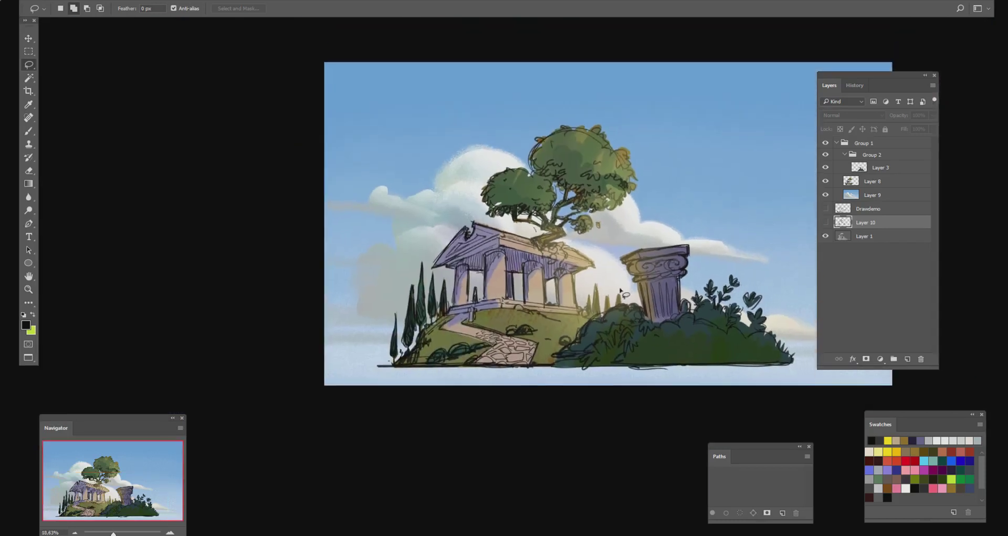
pyautogui.keyDown('alt'); pyautogui.scroll(3, 693, 256); pyautogui.keyUp('alt')
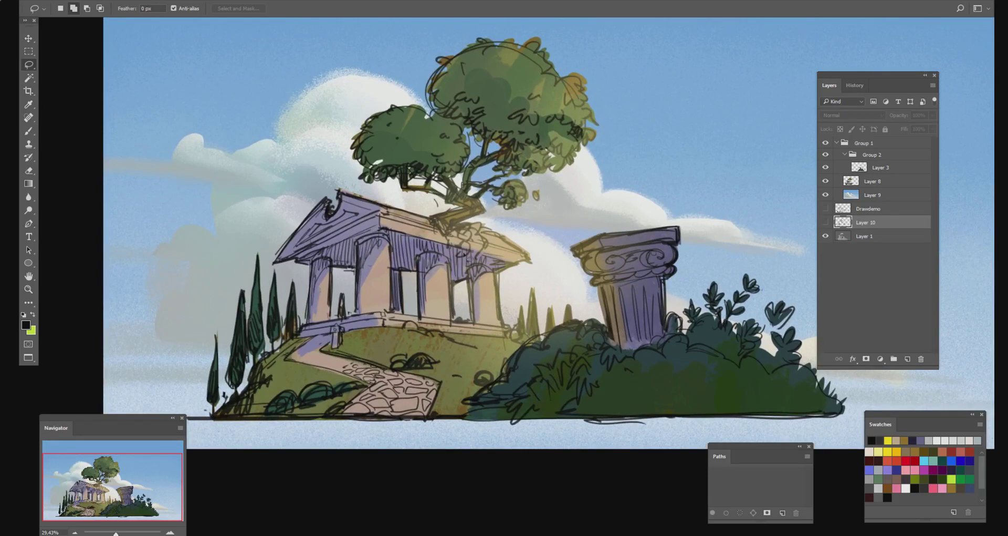
pyautogui.moveTo(705, 271); pyautogui.dragTo(603, 306)
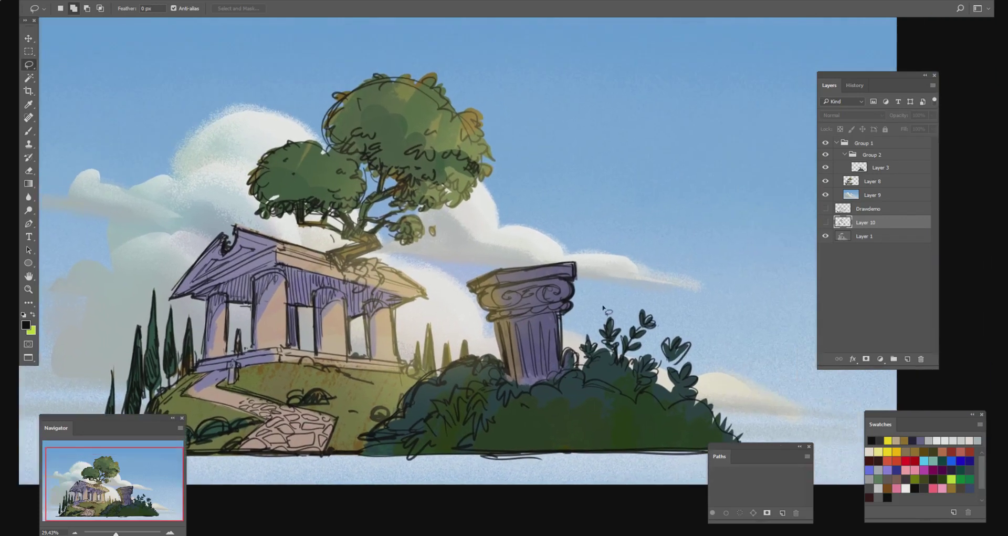
pyautogui.keyDown('alt'); pyautogui.scroll(-2, 604, 308); pyautogui.keyUp('alt')
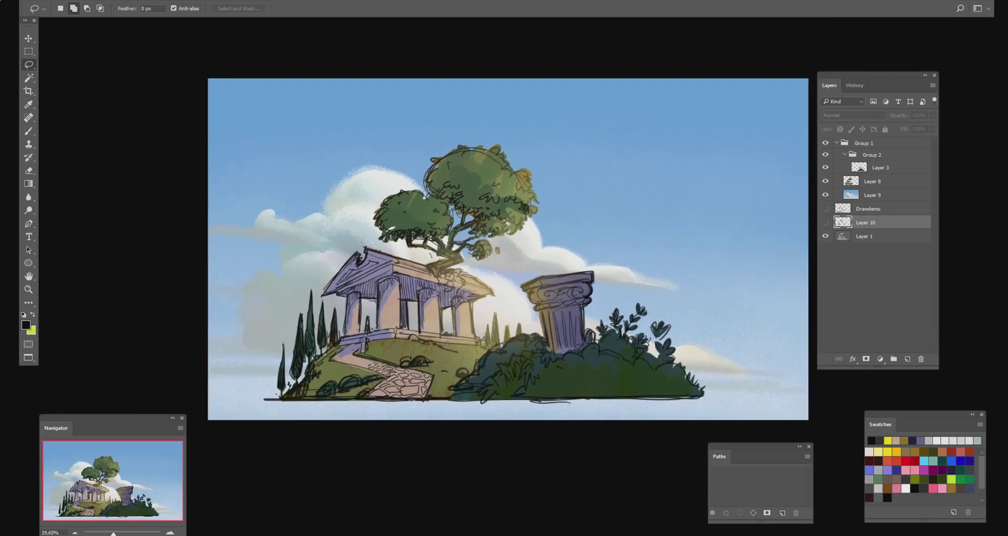
# Step: Collapse Group 2 and hide both it and Layer 8, leaving the sky layer showing
pyautogui.click(836, 143)
pyautogui.click(837, 143)
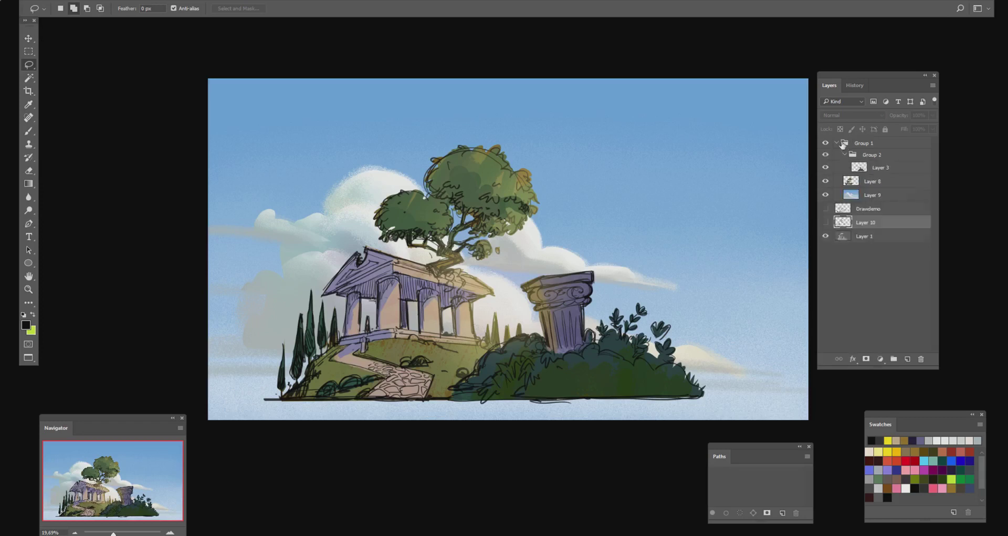
pyautogui.click(826, 168)
pyautogui.click(826, 167)
pyautogui.click(844, 155)
pyautogui.click(826, 155)
pyautogui.click(825, 167)
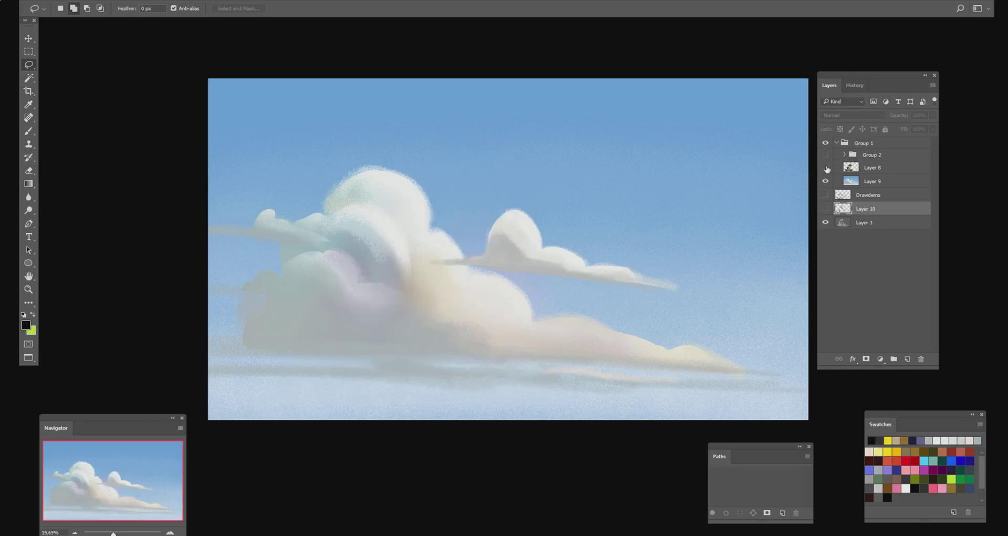
# Step: Show Layer 8 and Group 2, then collapse and hide Group 1 and select Layer 1 with the blocking render
pyautogui.click(826, 168)
pyautogui.click(826, 155)
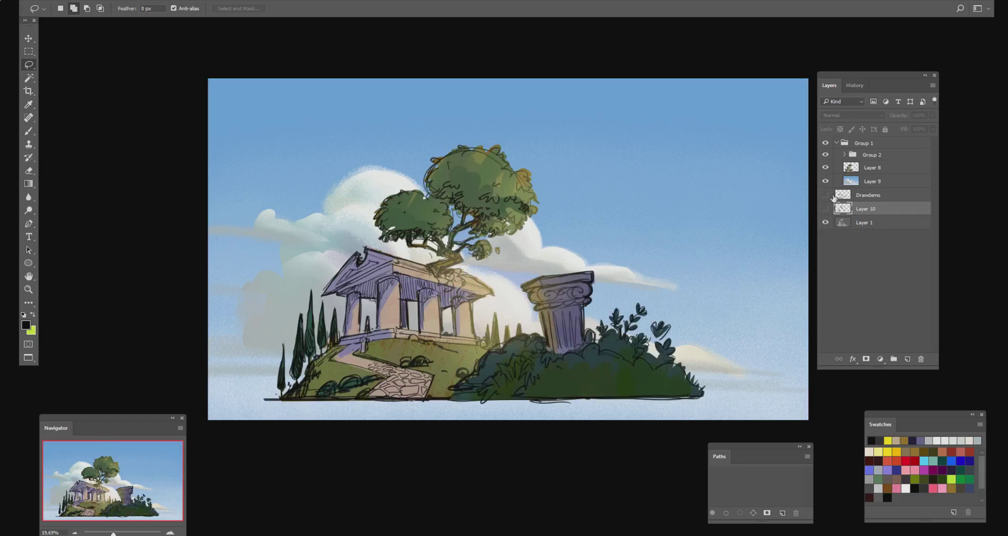
pyautogui.click(837, 143)
pyautogui.click(825, 143)
pyautogui.click(840, 182)
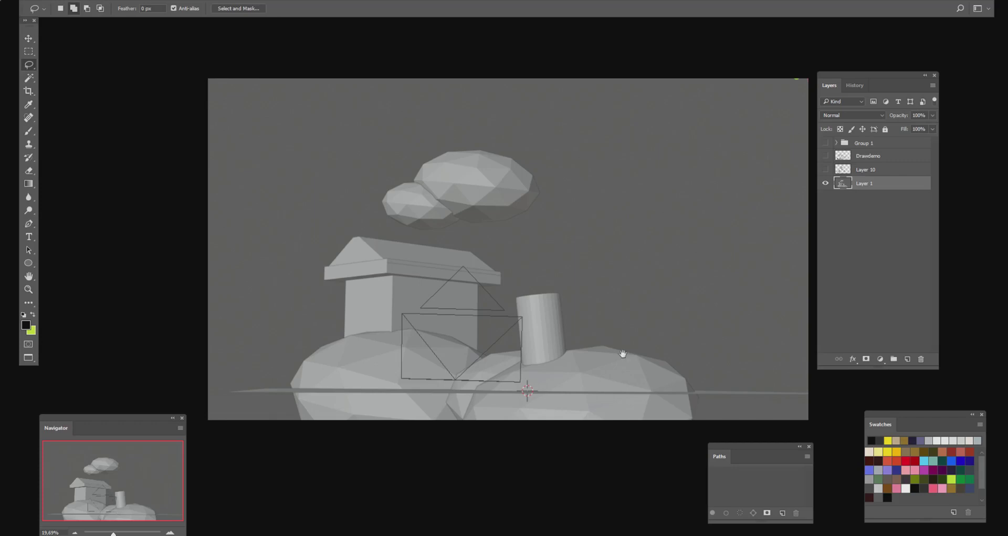
pyautogui.keyDown('alt'); pyautogui.scroll(2, 621, 354); pyautogui.keyUp('alt')
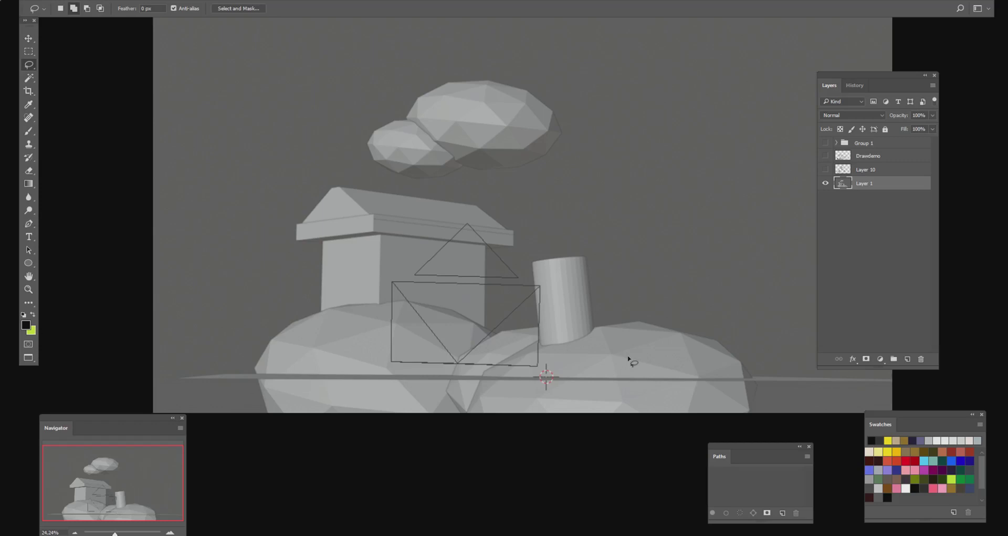
pyautogui.moveTo(577, 246)
pyautogui.mouseDown()
pyautogui.moveTo(455, 417)
pyautogui.moveTo(777, 362)
pyautogui.moveTo(526, 225)
pyautogui.mouseUp()
pyautogui.moveTo(259, 427)
pyautogui.mouseDown()
pyautogui.moveTo(298, 279)
pyautogui.moveTo(309, 181)
pyautogui.moveTo(524, 234)
pyautogui.moveTo(333, 402)
pyautogui.moveTo(321, 392)
pyautogui.mouseUp()
pyautogui.moveTo(441, 209)
pyautogui.mouseDown()
pyautogui.moveTo(546, 191)
pyautogui.moveTo(518, 210)
pyautogui.mouseUp()
pyautogui.hotkey('ctrl', 'd')
pyautogui.moveTo(713, 108); pyautogui.dragTo(740, 80)
pyautogui.click(737, 77)
# Step: Show Group 1 again and expand it and Group 2 to select Layer 3 with the column and bushes
pyautogui.click(826, 142)
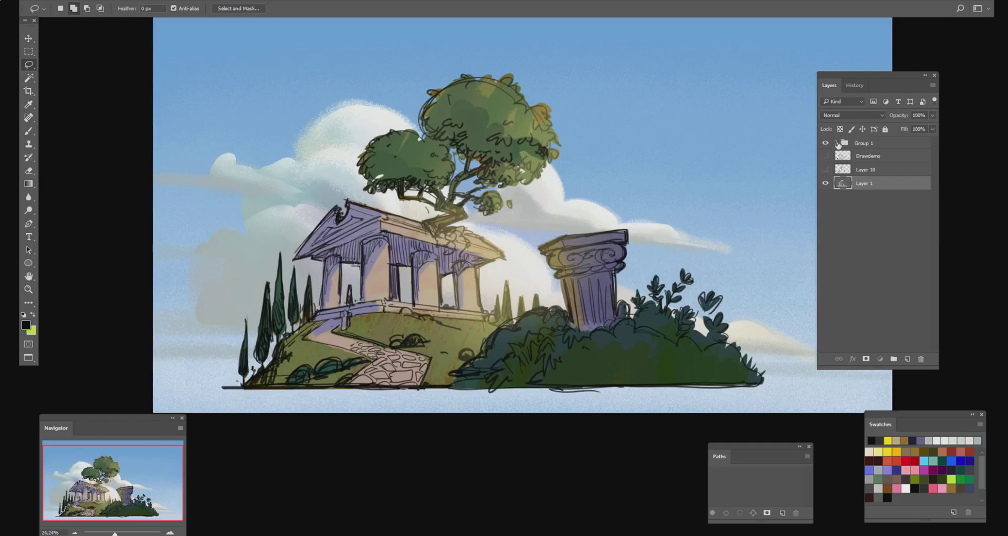
pyautogui.click(837, 143)
pyautogui.click(826, 155)
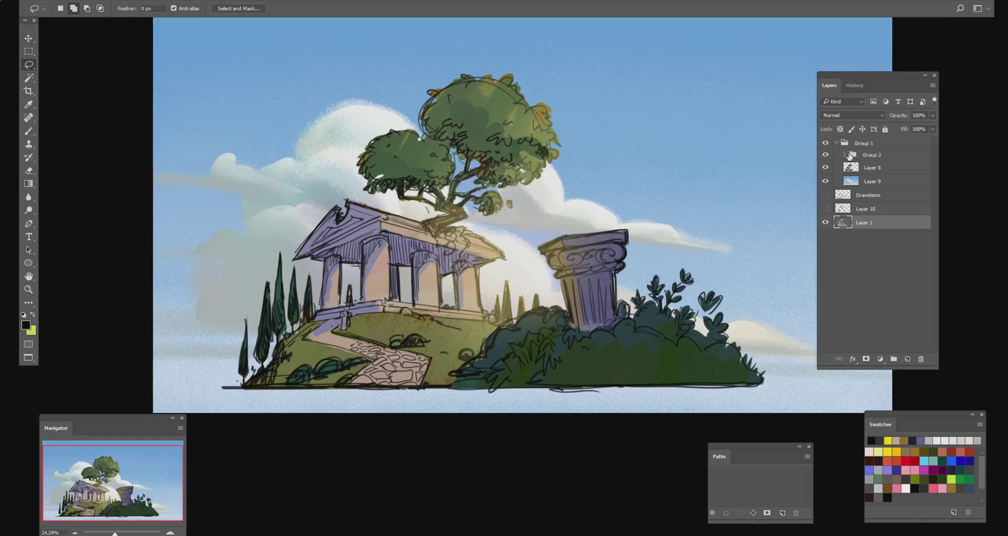
pyautogui.click(845, 154)
pyautogui.click(859, 167)
# Step: Check what Layer 3 contains by repeatedly hiding and showing it, leaving it visible
pyautogui.click(825, 168)
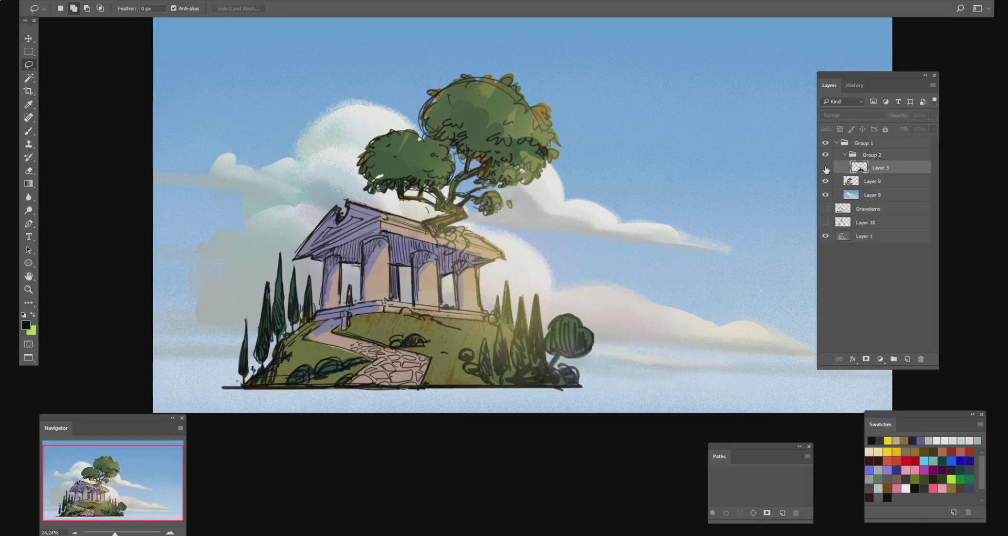
pyautogui.click(826, 168)
pyautogui.moveTo(608, 206)
pyautogui.mouseDown()
pyautogui.moveTo(578, 470)
pyautogui.moveTo(617, 191)
pyautogui.mouseUp()
pyautogui.click(826, 168)
pyautogui.click(825, 168)
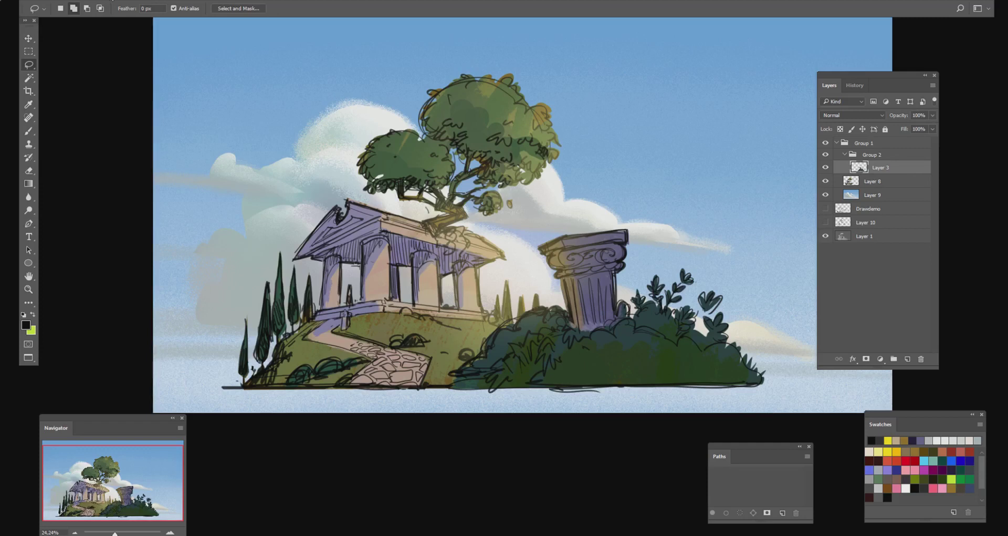
# Step: Duplicate Layer 3 with the column and bushes into a new document
pyautogui.click(111, 2)
pyautogui.click(151, 33)
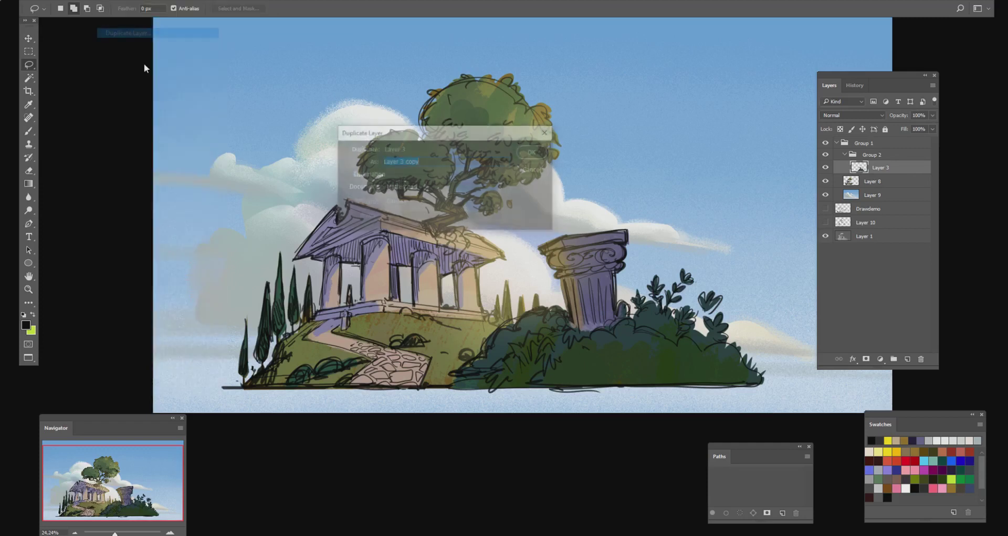
pyautogui.click(450, 187)
pyautogui.click(453, 200)
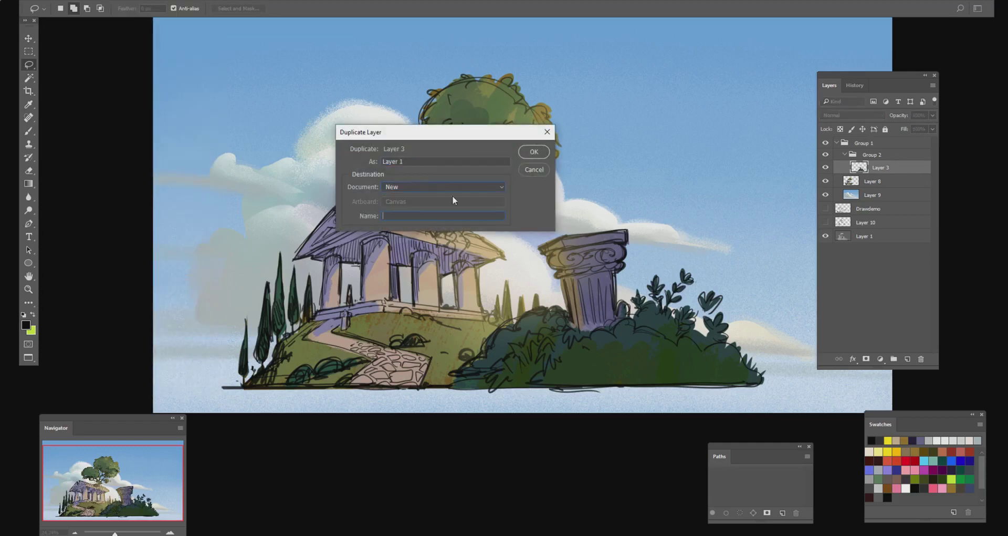
pyautogui.click(534, 152)
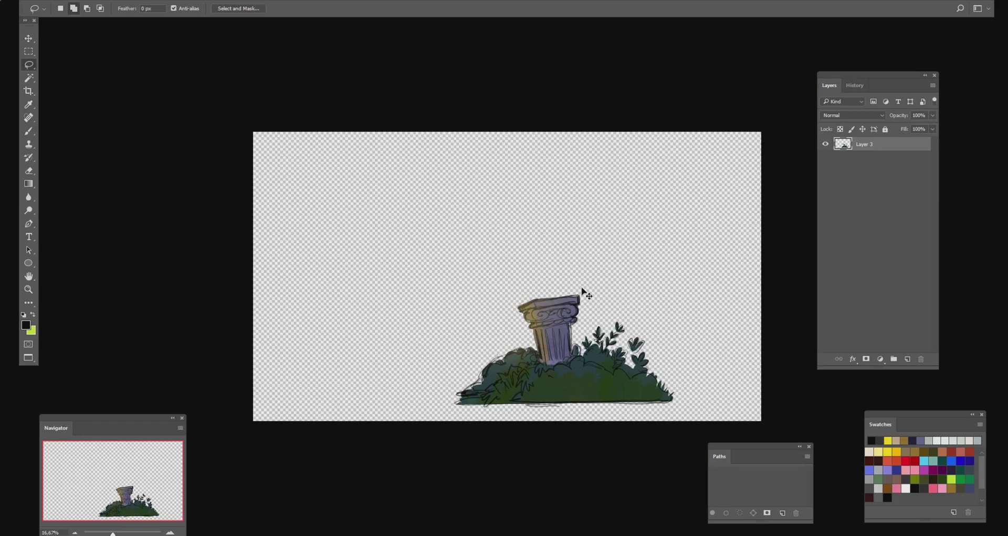
# Step: Set up saving the new document as Column.png in PNG format, cancel the save and close the document without saving
pyautogui.hotkey('ctrl', 's')
pyautogui.click(153, 342)
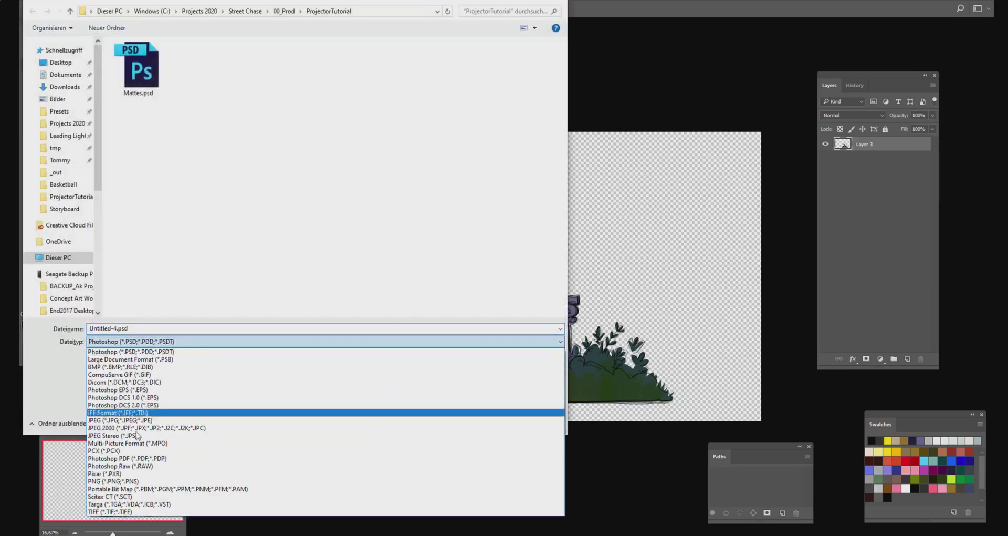
pyautogui.click(140, 485)
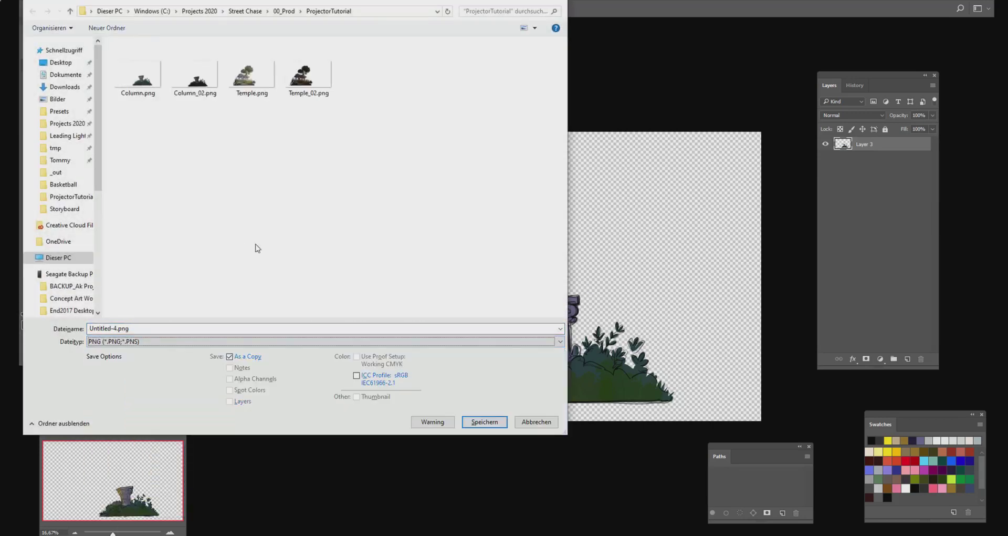
pyautogui.click(138, 78)
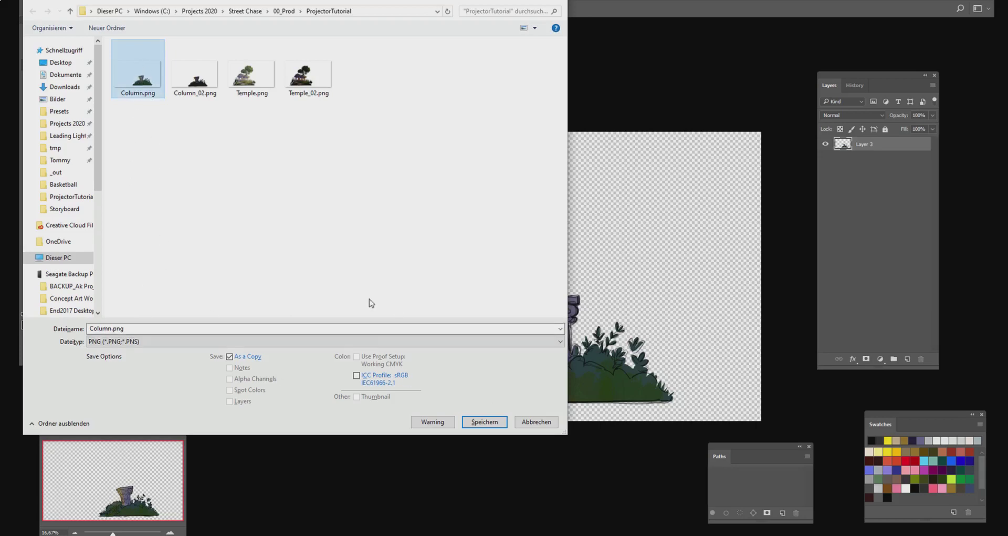
pyautogui.click(538, 423)
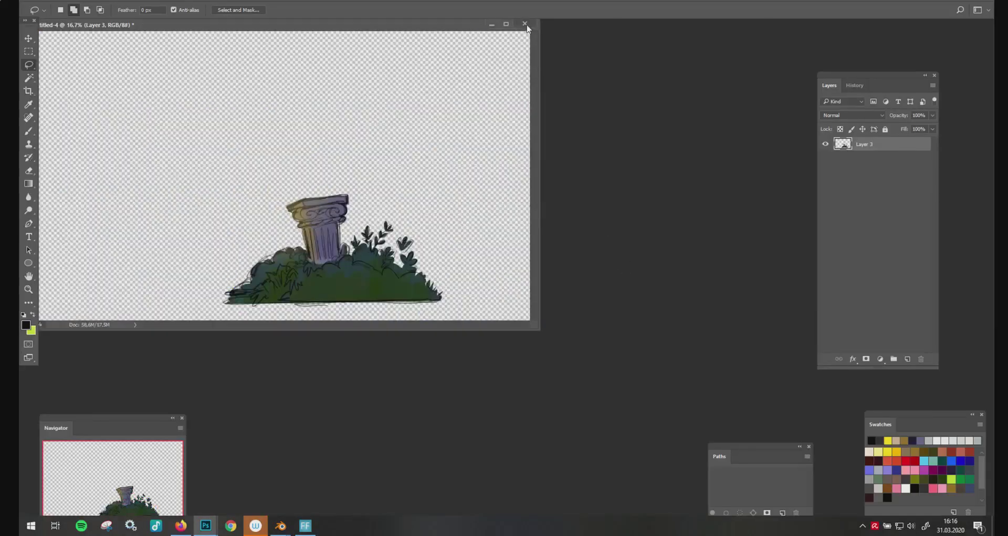
pyautogui.click(525, 24)
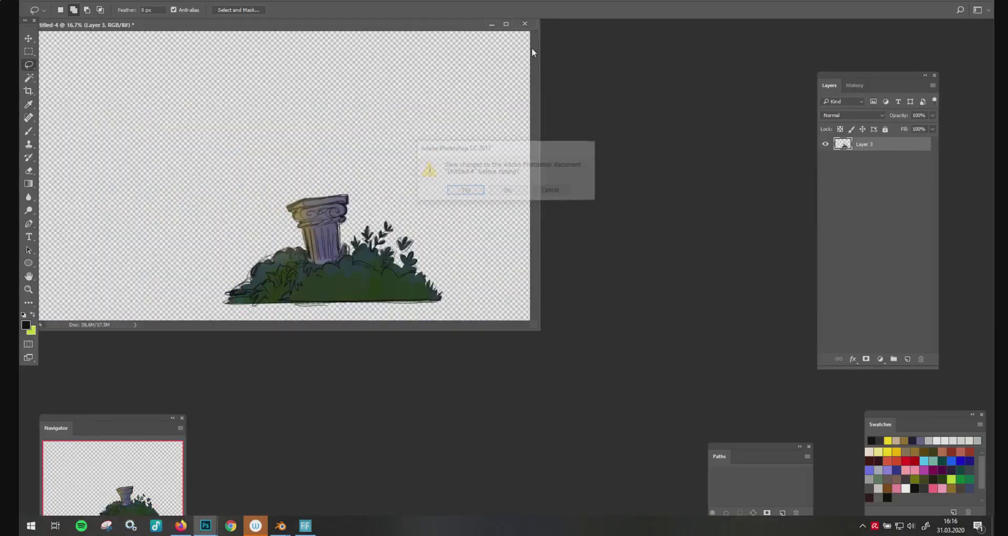
pyautogui.click(508, 190)
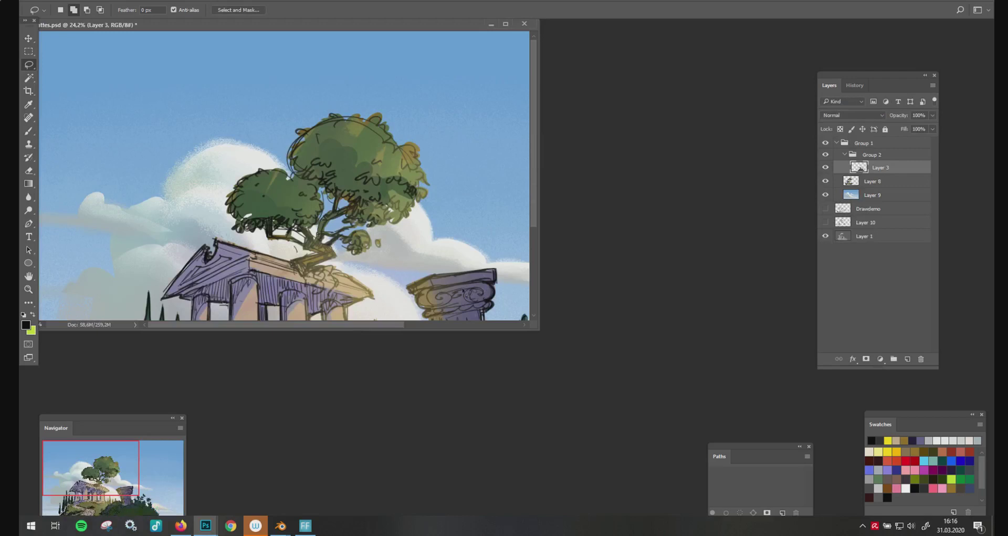
# Step: Hide Group 2 and Layer 8, and enlarge the document window until the whole sky painting fits in it
pyautogui.click(486, 190)
pyautogui.click(825, 155)
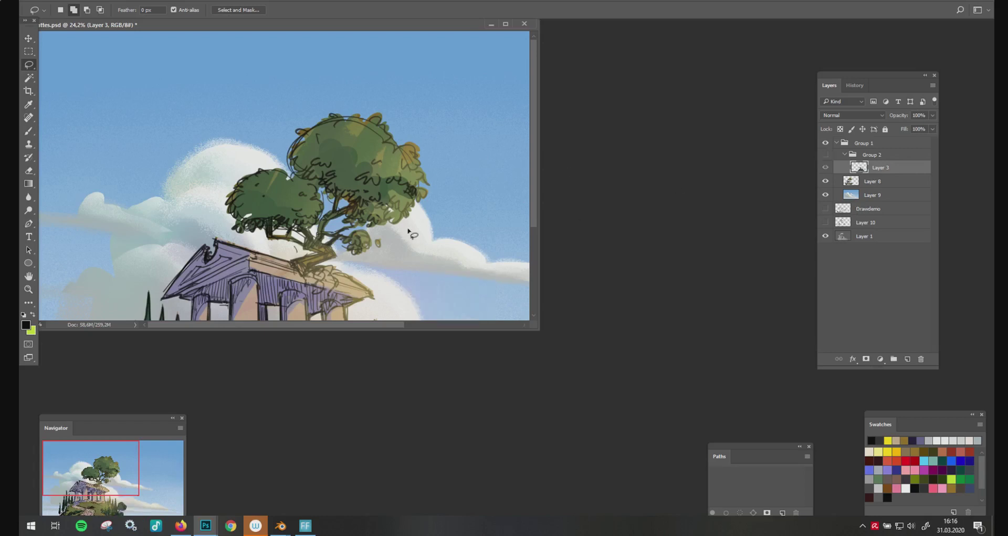
pyautogui.click(826, 181)
pyautogui.scroll(-2, 410, 208)
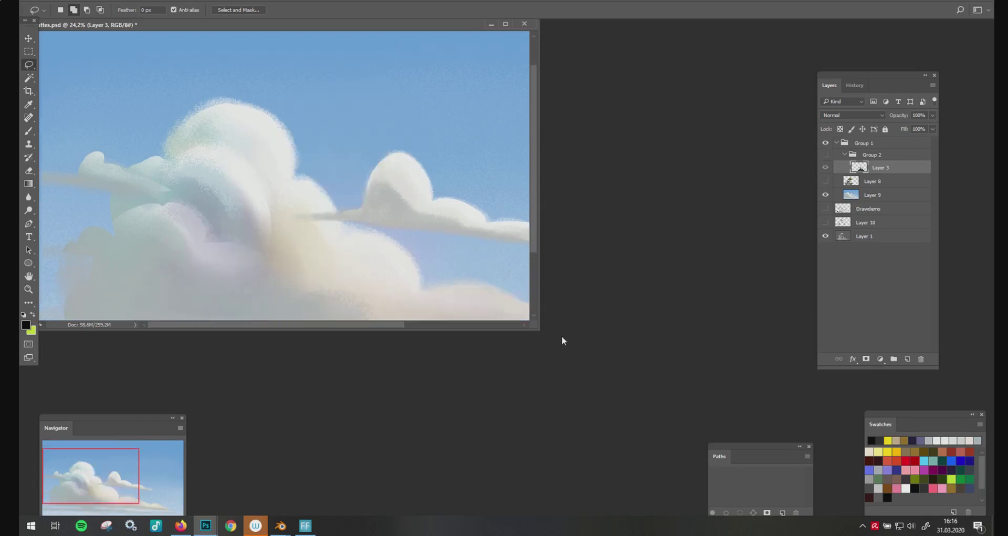
pyautogui.moveTo(536, 330); pyautogui.dragTo(690, 409)
pyautogui.keyDown('alt'); pyautogui.scroll(-6, 520, 295); pyautogui.keyUp('alt')
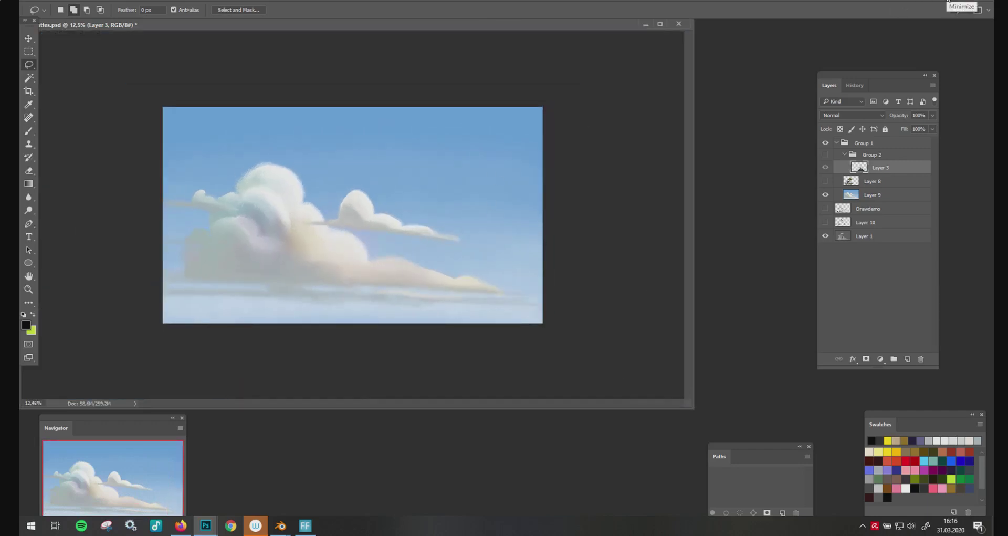
# Step: Switch to Blender and widen the user perspective viewport to view the blocking scene and its cameras from outside
pyautogui.click(948, 3)
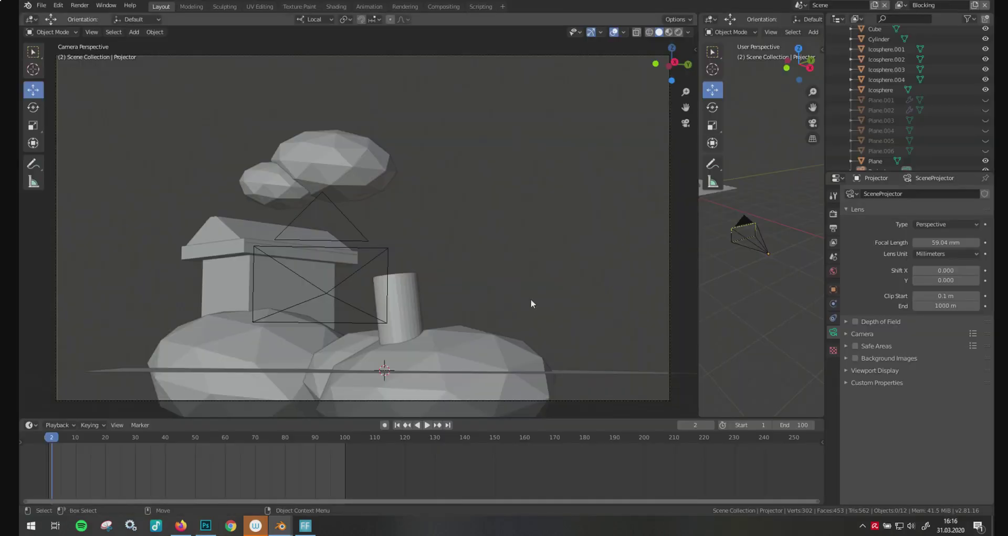
pyautogui.moveTo(696, 292); pyautogui.dragTo(347, 286)
pyautogui.keyDown('shift'); pyautogui.moveTo(515, 225); pyautogui.dragTo(599, 266, button='middle'); pyautogui.keyUp('shift')
pyautogui.scroll(4, 531, 264)
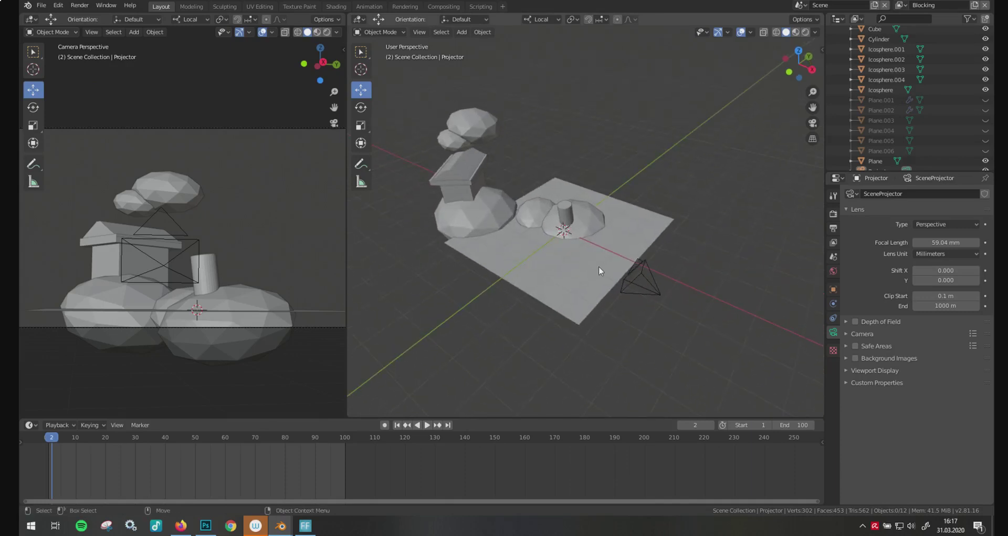
# Step: Switch to the ProjectorPlanesRaw view layer and select the curved foreground plane, Plane.004
pyautogui.click(901, 5)
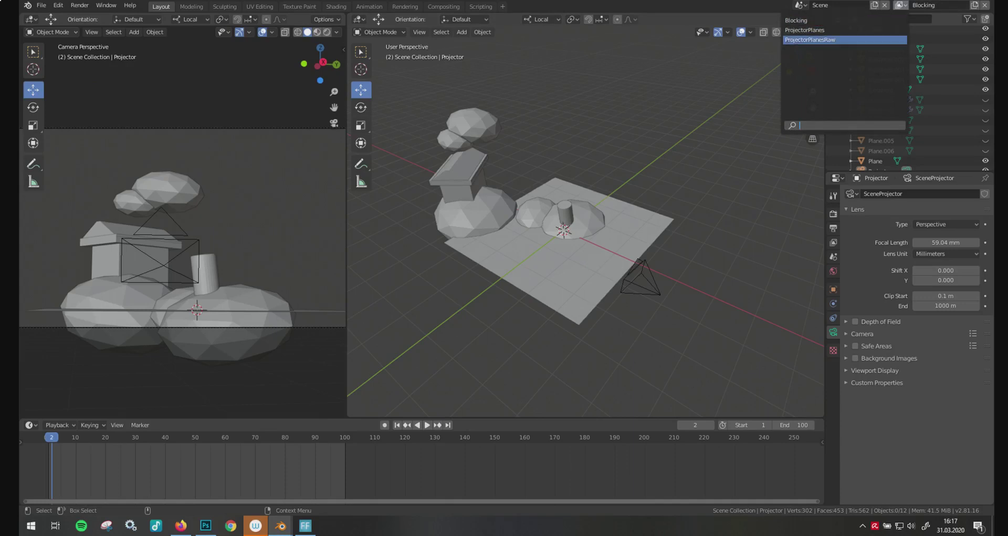
pyautogui.click(813, 39)
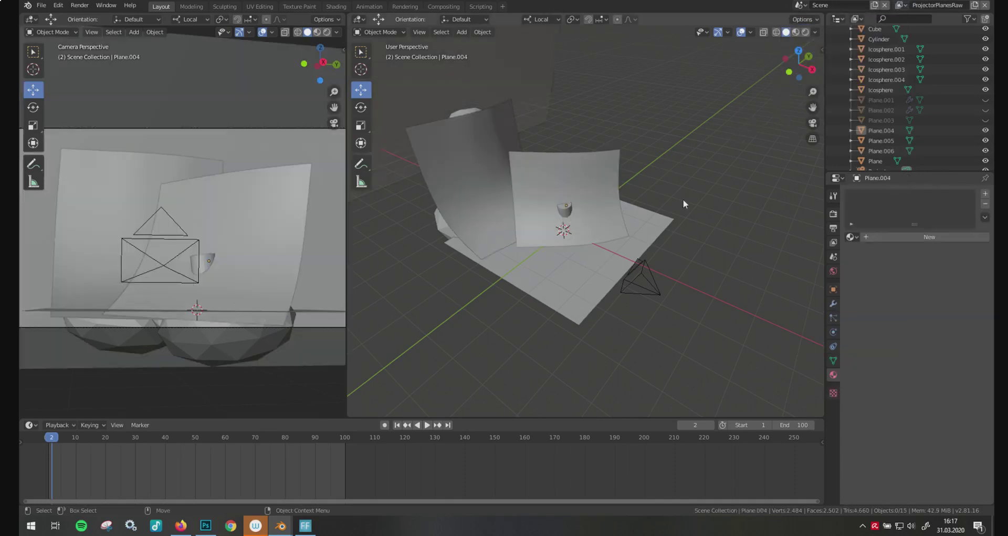
pyautogui.scroll(5, 627, 230)
pyautogui.moveTo(632, 232); pyautogui.dragTo(723, 213, button='middle')
pyautogui.click(594, 260)
pyautogui.click(725, 213)
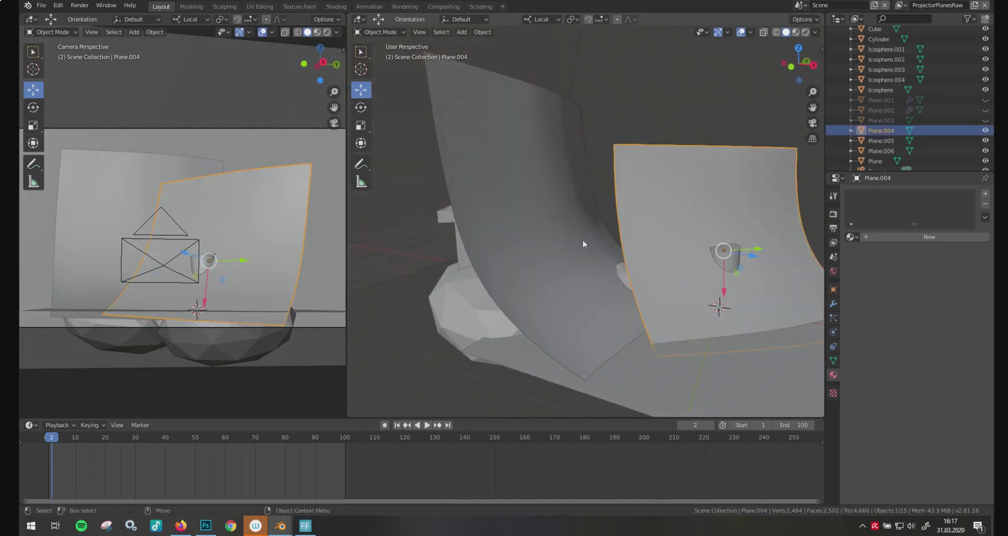
# Step: Select the large background plane, Plane.006, and examine how the projection planes are placed against the blocking
pyautogui.click(500, 200)
pyautogui.scroll(-6, 500, 200)
pyautogui.click(486, 172)
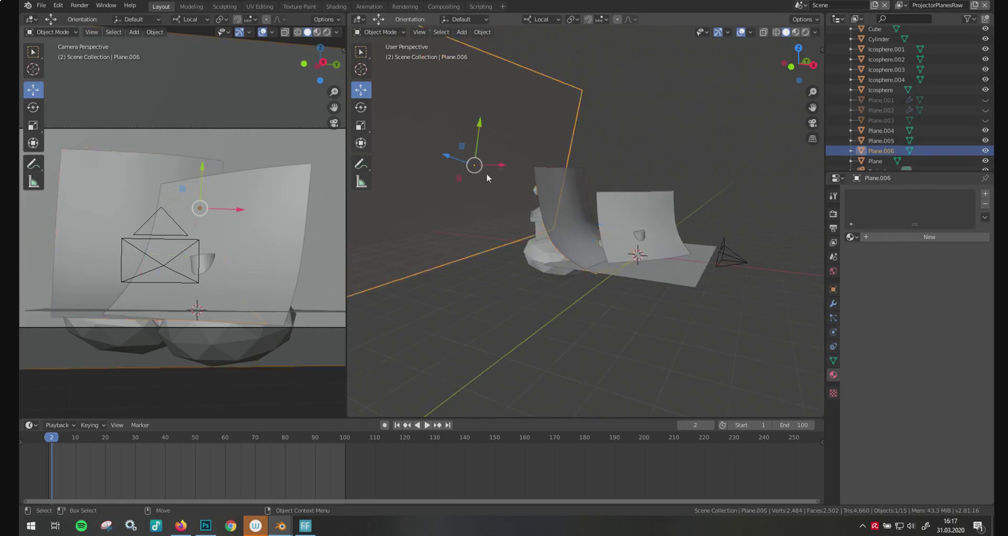
pyautogui.scroll(5, 519, 180)
pyautogui.moveTo(557, 219); pyautogui.dragTo(566, 210, button='middle')
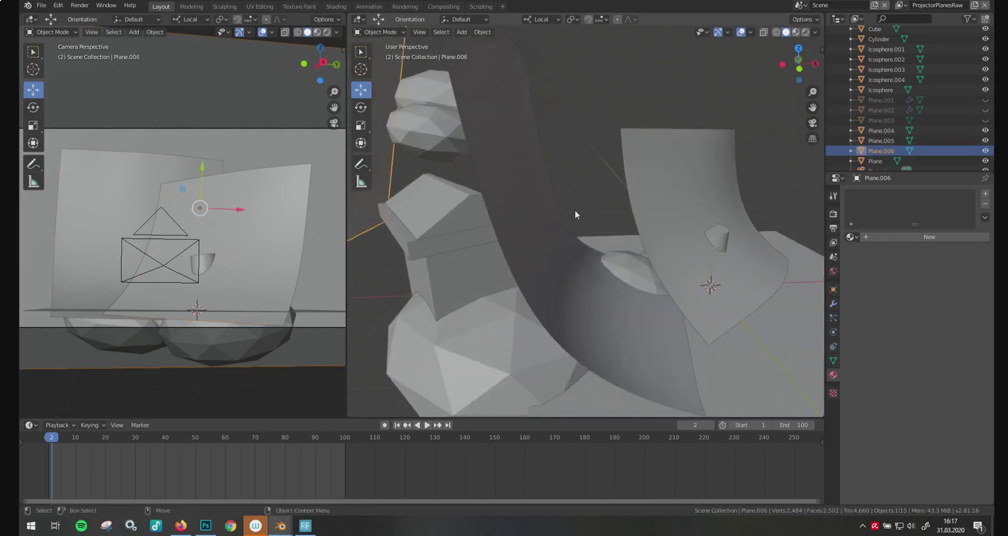
pyautogui.scroll(-5, 594, 234)
pyautogui.moveTo(604, 247); pyautogui.dragTo(626, 259, button='middle')
pyautogui.scroll(4, 615, 245)
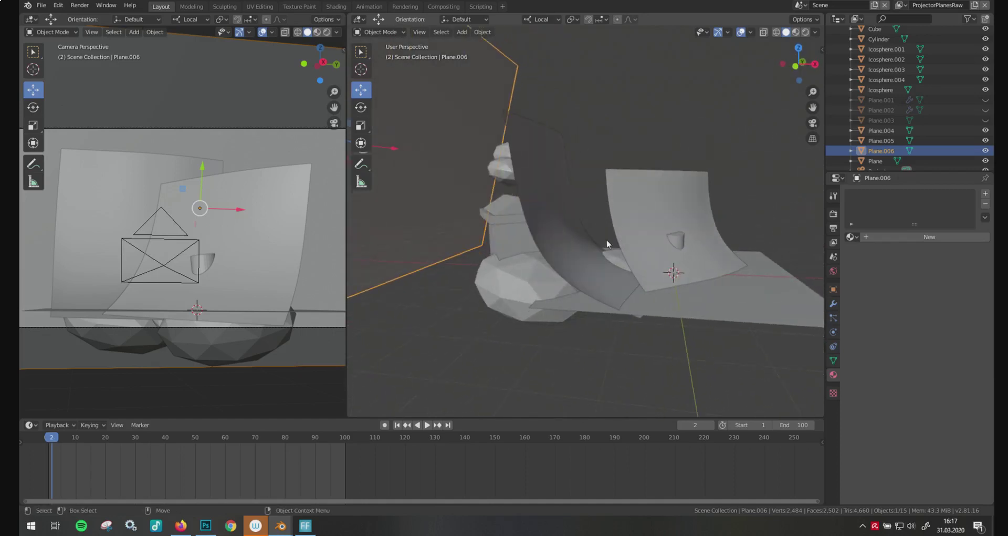
# Step: Select the curved middle plane, Plane.005, and examine its shape in front of the blocked-out temple from several angles
pyautogui.click(563, 241)
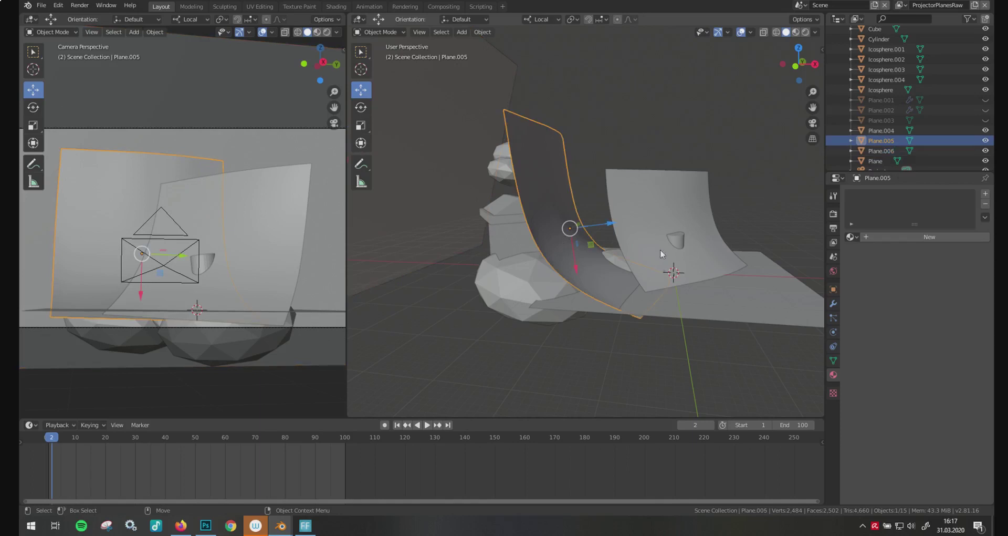
pyautogui.scroll(3, 563, 241)
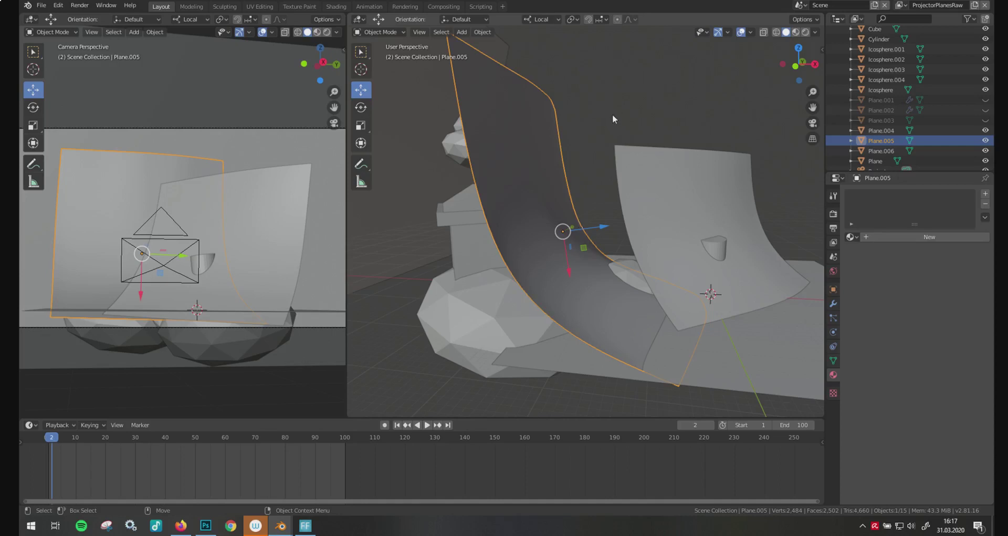
pyautogui.scroll(-2, 612, 115)
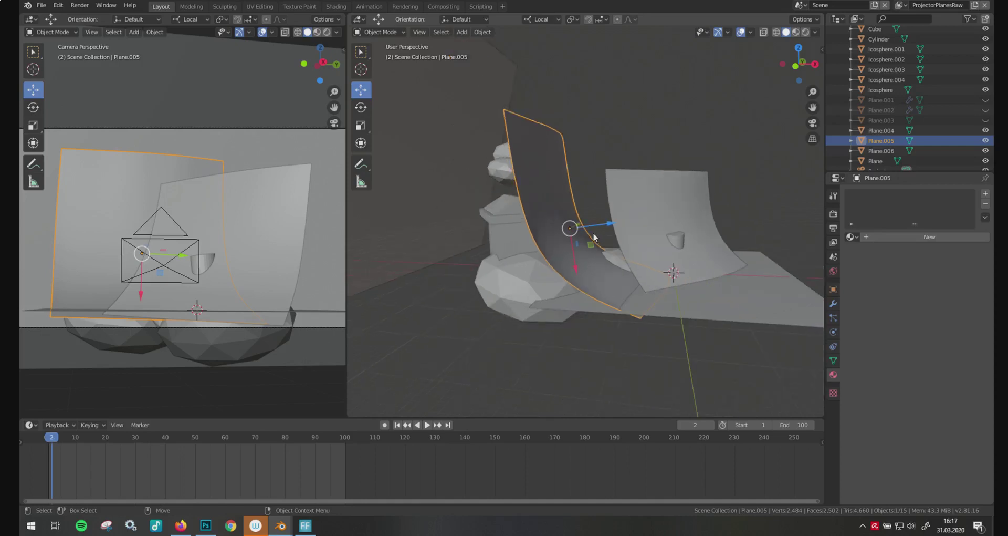
pyautogui.moveTo(619, 239); pyautogui.dragTo(549, 182, button='middle')
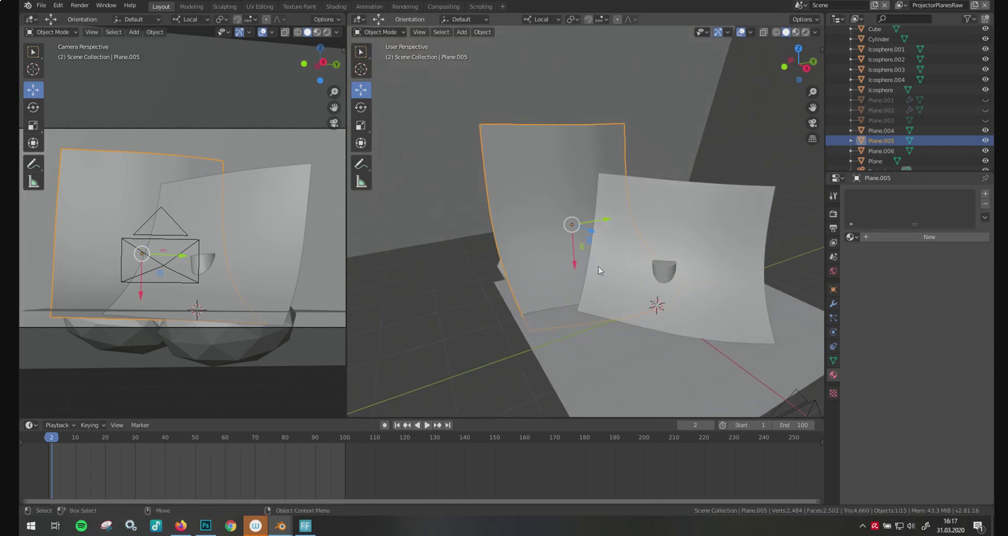
pyautogui.moveTo(600, 270); pyautogui.dragTo(602, 262, button='middle')
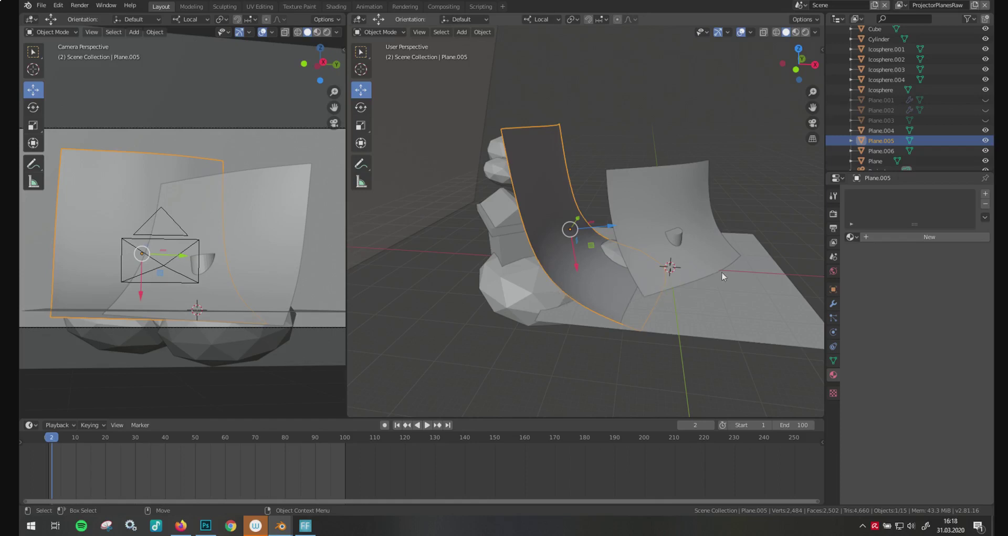
# Step: Select the object Camera, make it the active camera of the camera viewport, and display that viewport in wireframe
pyautogui.keyDown('alt'); pyautogui.click(163, 274); pyautogui.keyUp('alt')
pyautogui.click(173, 278)
pyautogui.click(89, 32)
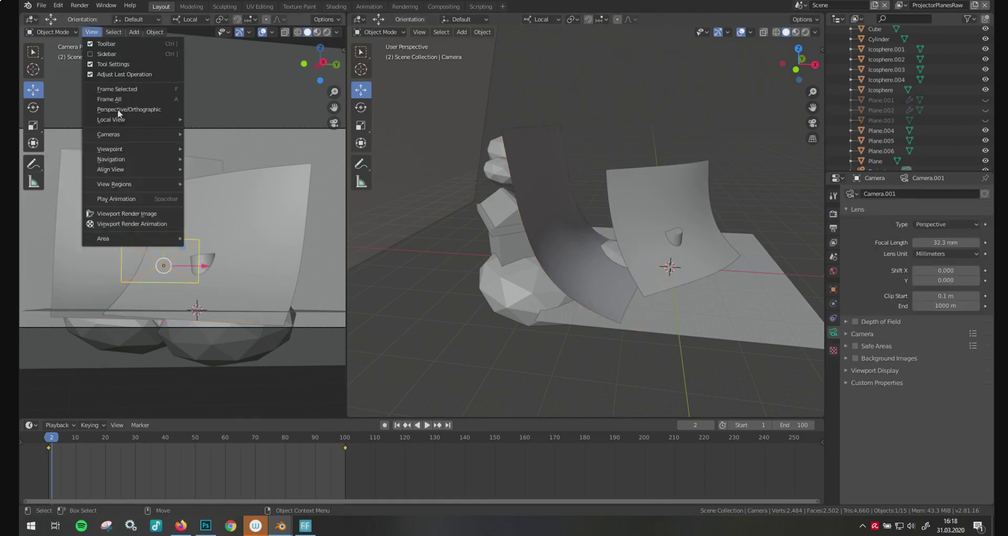
pyautogui.moveTo(113, 131)
pyautogui.click(215, 134)
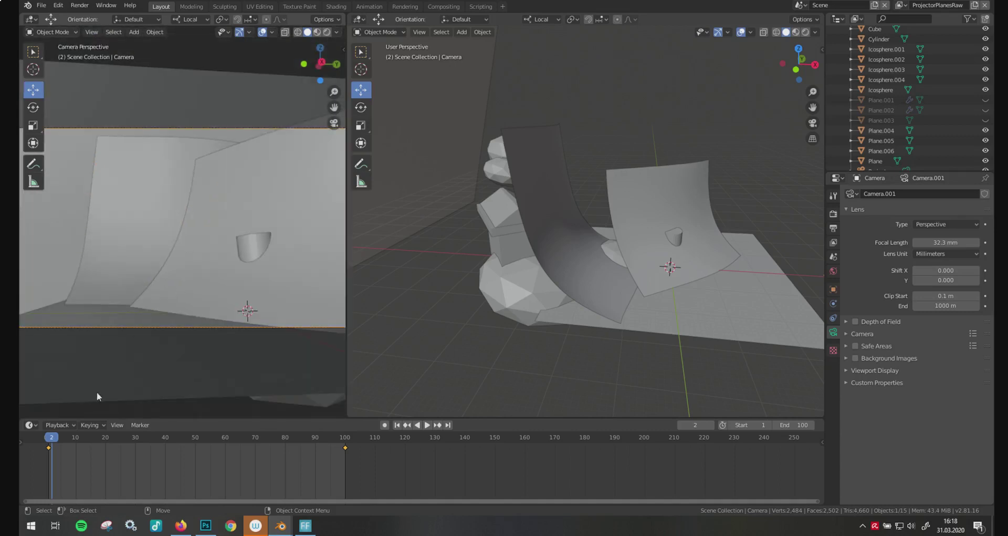
pyautogui.hotkey('shift', 'z')
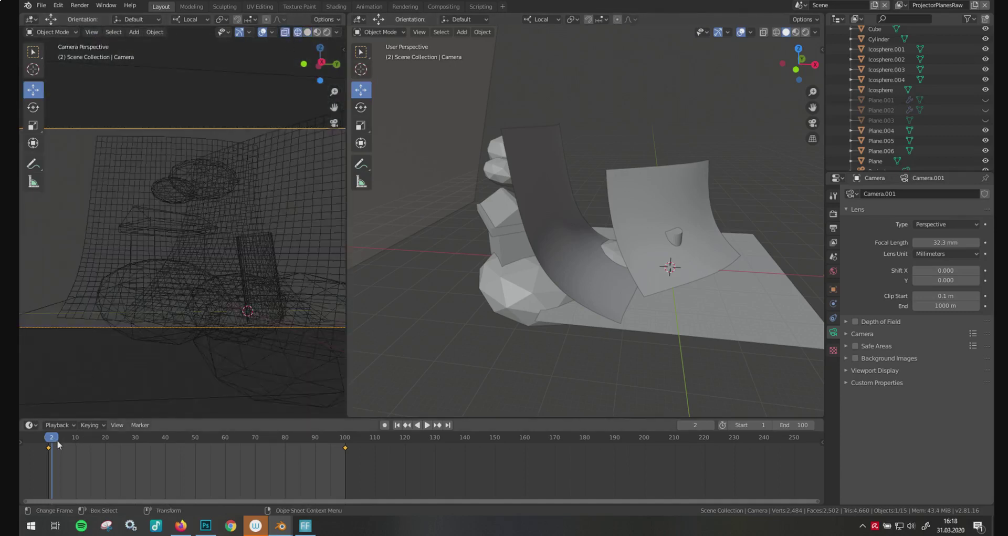
# Step: Play and scrub the camera animation to check the move over the projection planes, stopping at frame 12
pyautogui.press('space')
pyautogui.click(67, 440)
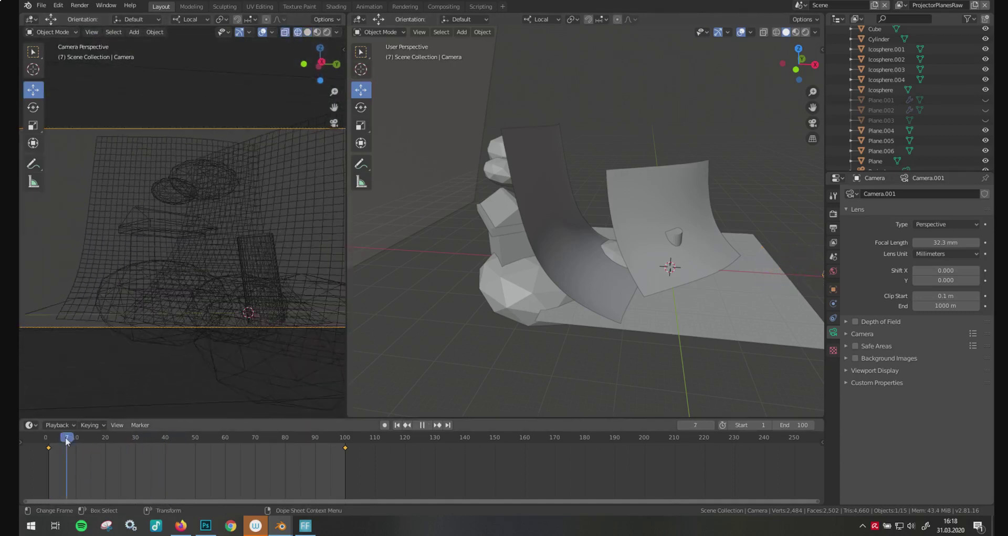
pyautogui.moveTo(66, 440); pyautogui.dragTo(64, 440)
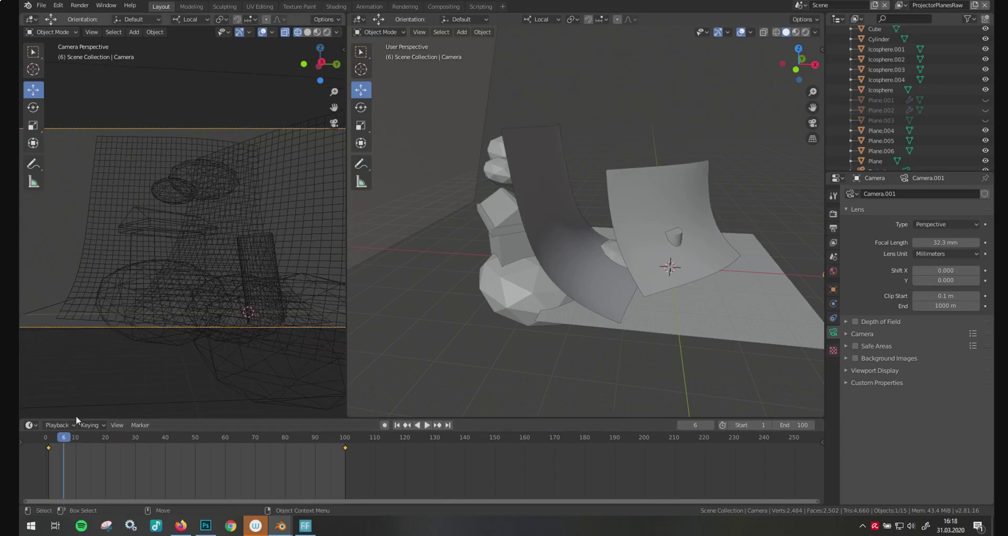
pyautogui.press('space')
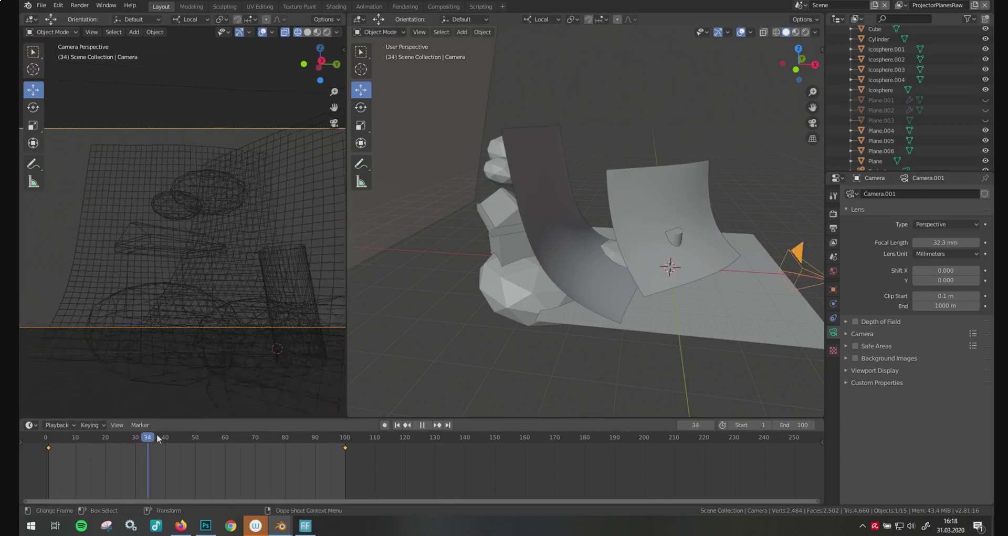
pyautogui.click(115, 437)
pyautogui.moveTo(115, 437); pyautogui.dragTo(71, 463)
pyautogui.press('space')
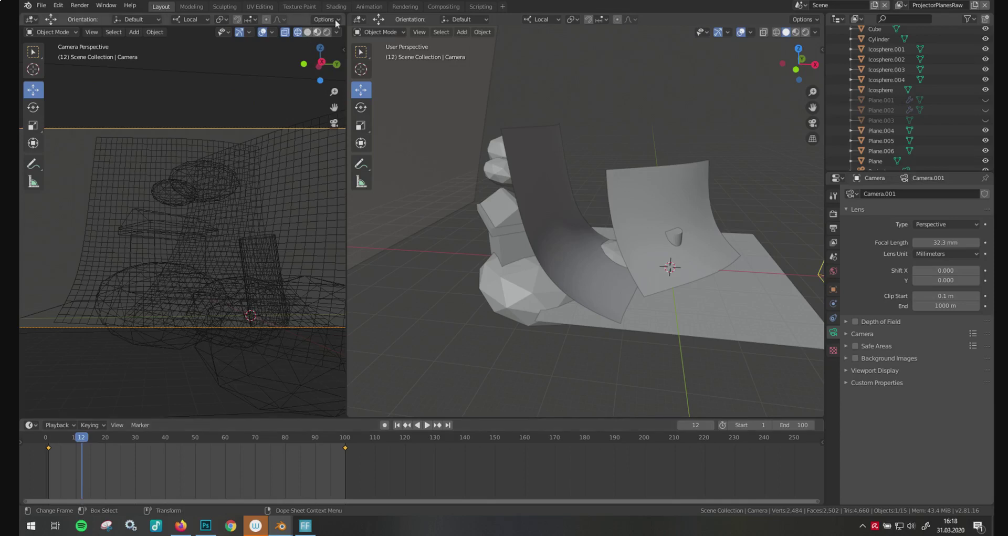
# Step: Switch the camera viewport to rendered shading and select the curved foreground plane, Plane.004
pyautogui.click(317, 33)
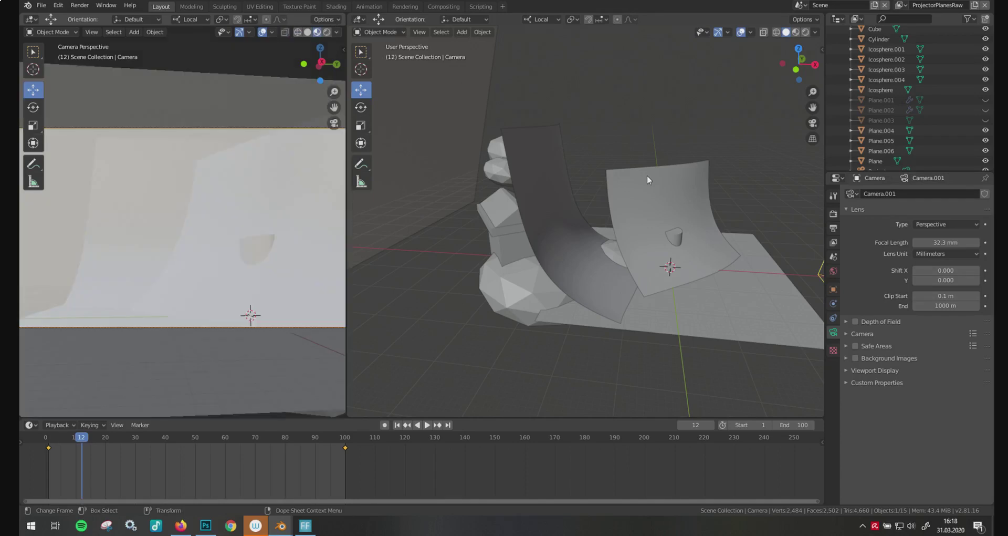
pyautogui.click(647, 175)
pyautogui.click(653, 93)
pyautogui.moveTo(628, 171); pyautogui.dragTo(547, 173, button='middle')
pyautogui.click(328, 32)
pyautogui.moveTo(625, 195)
pyautogui.mouseDown(button='middle')
pyautogui.moveTo(645, 200)
pyautogui.moveTo(616, 207)
pyautogui.mouseUp(button='middle')
pyautogui.click(615, 207)
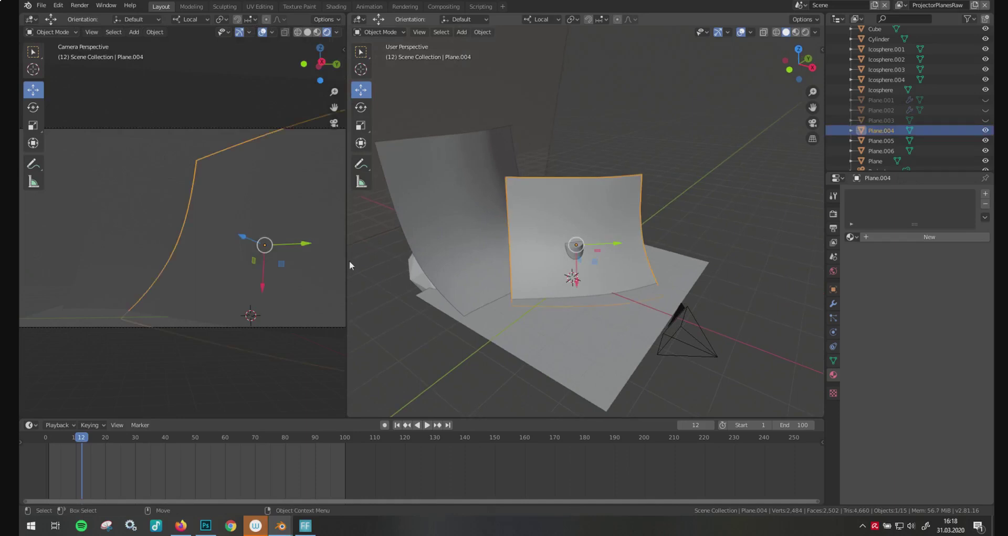
# Step: Widen the perspective viewport at the camera viewport's expense and display it in rendered shading
pyautogui.moveTo(349, 260); pyautogui.dragTo(149, 263)
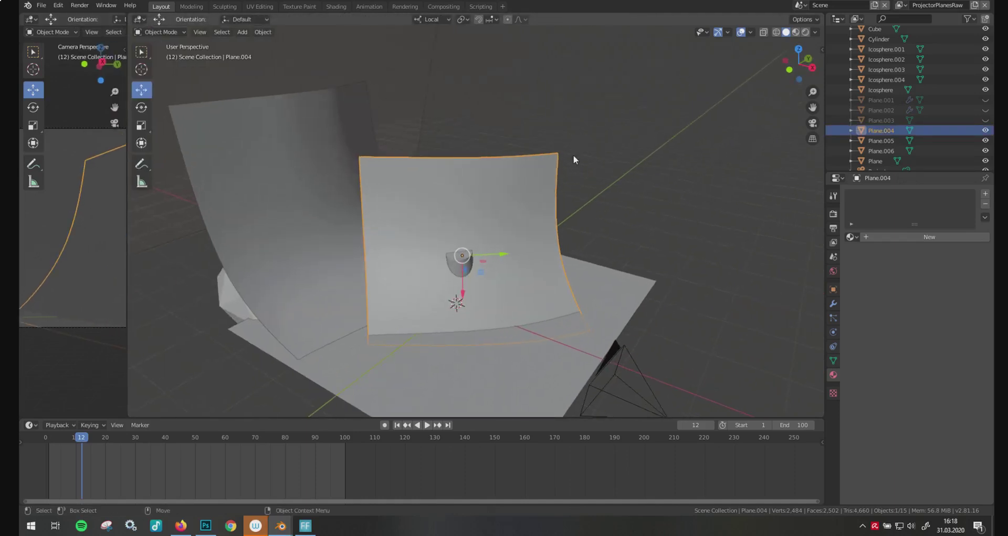
pyautogui.click(804, 31)
pyautogui.moveTo(515, 219); pyautogui.dragTo(552, 197, button='middle')
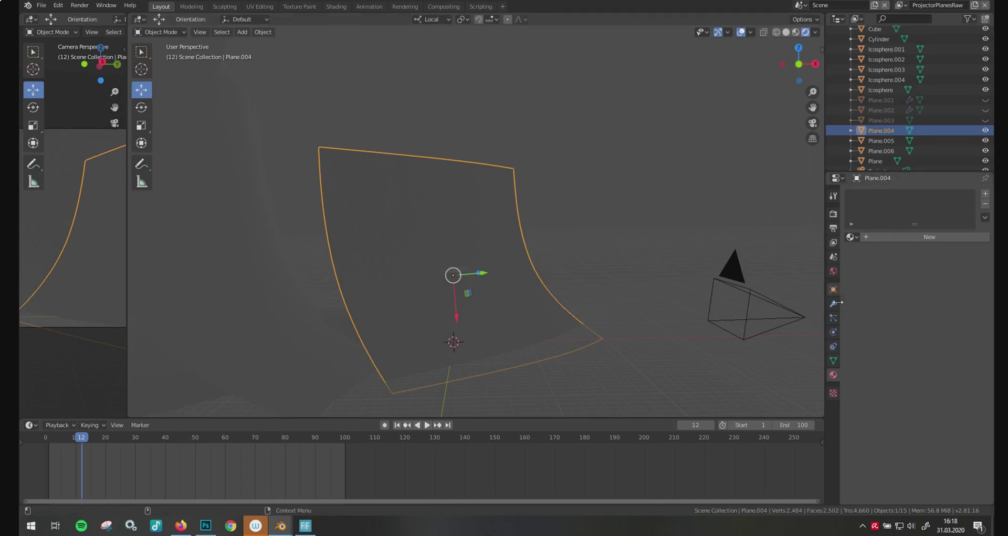
# Step: Give Plane.004 a new material and name it Column Test
pyautogui.click(838, 376)
pyautogui.click(912, 239)
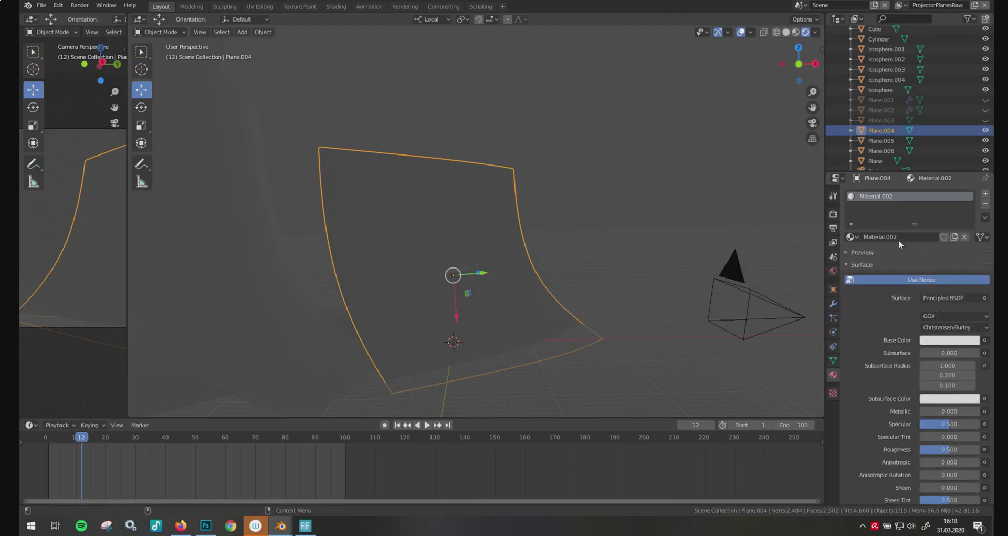
pyautogui.click(899, 240)
pyautogui.write('Column Test')
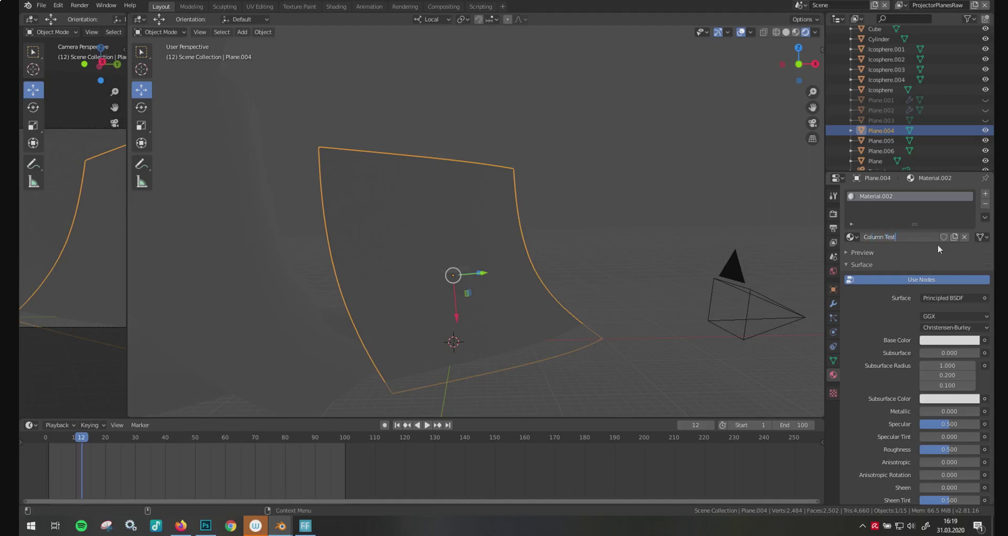
pyautogui.press('Return')
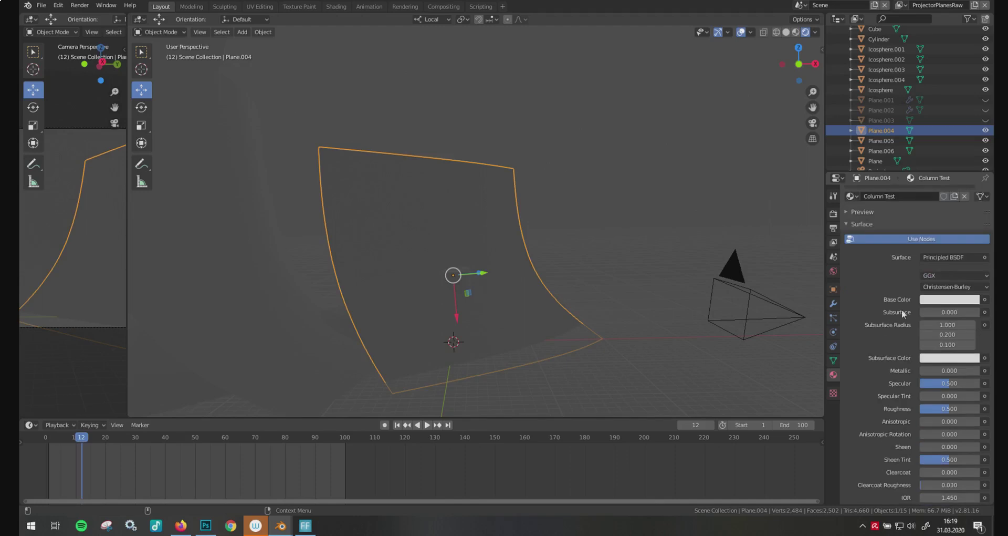
# Step: Set the Column Test material's Specular, Roughness, Sheen Tint and Clearcoat Roughness to 0
pyautogui.scroll(-4, 912, 364)
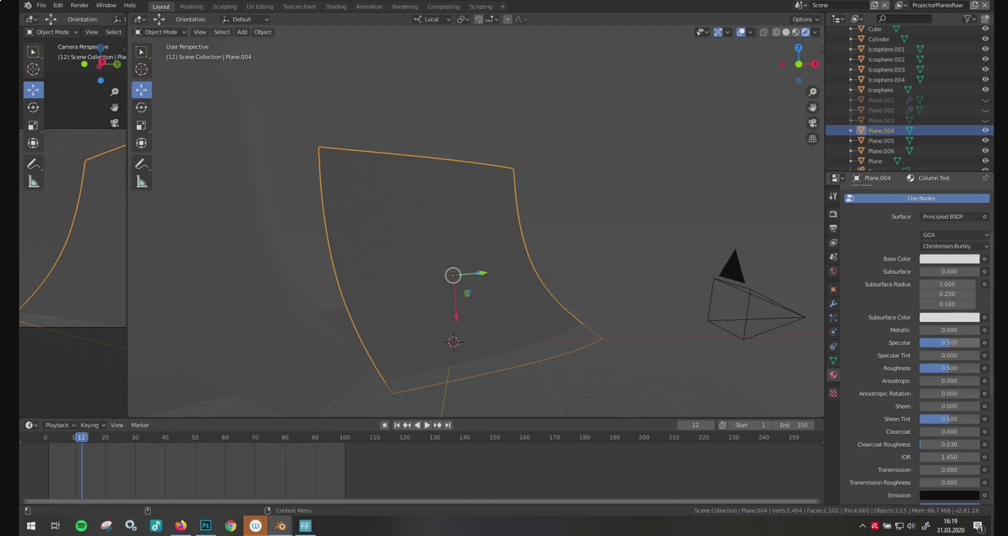
pyautogui.moveTo(956, 342); pyautogui.dragTo(922, 367)
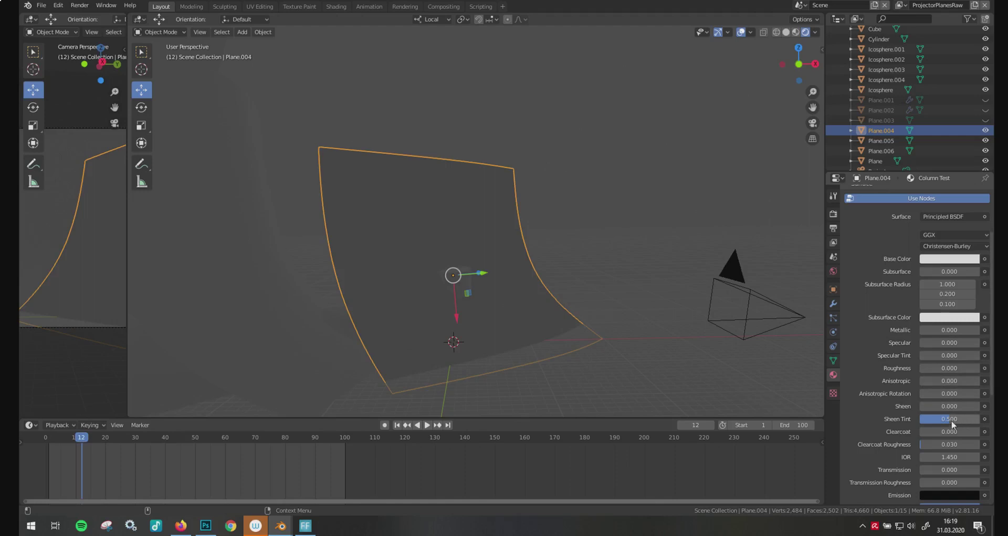
pyautogui.moveTo(952, 419); pyautogui.dragTo(932, 446)
pyautogui.scroll(-2, 941, 418)
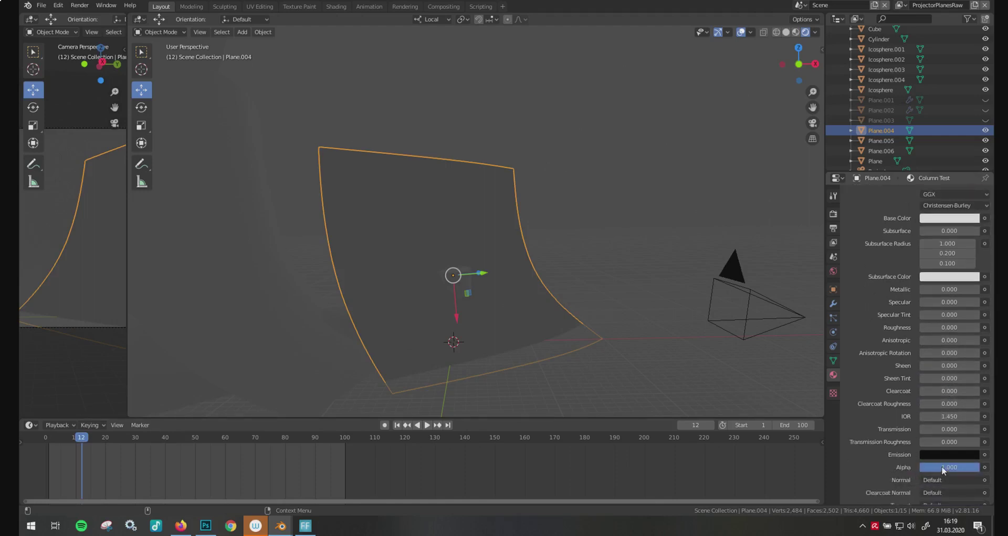
# Step: Assign an Image Texture to the material's Base Color and load Column.png into it
pyautogui.scroll(4, 900, 332)
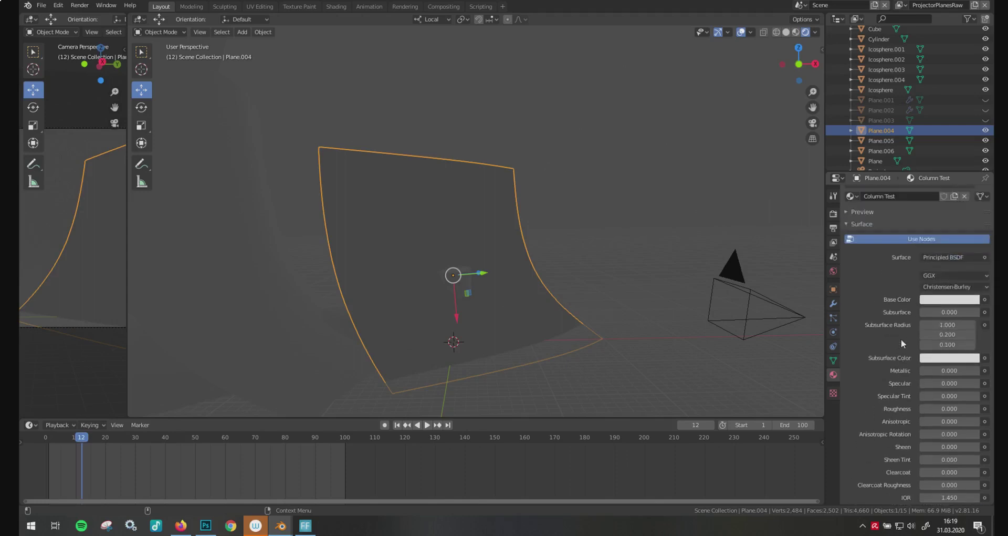
pyautogui.click(985, 300)
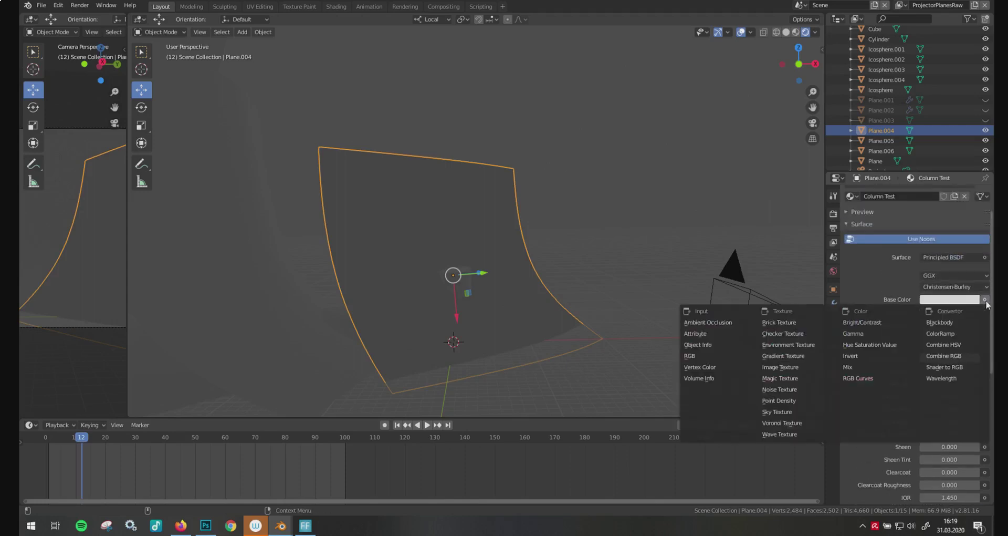
pyautogui.click(780, 367)
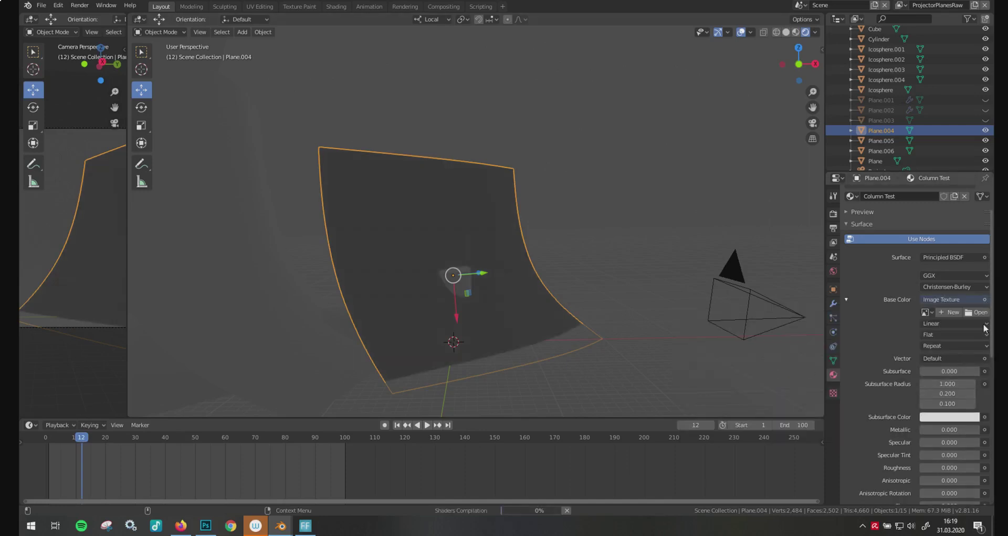
pyautogui.click(979, 312)
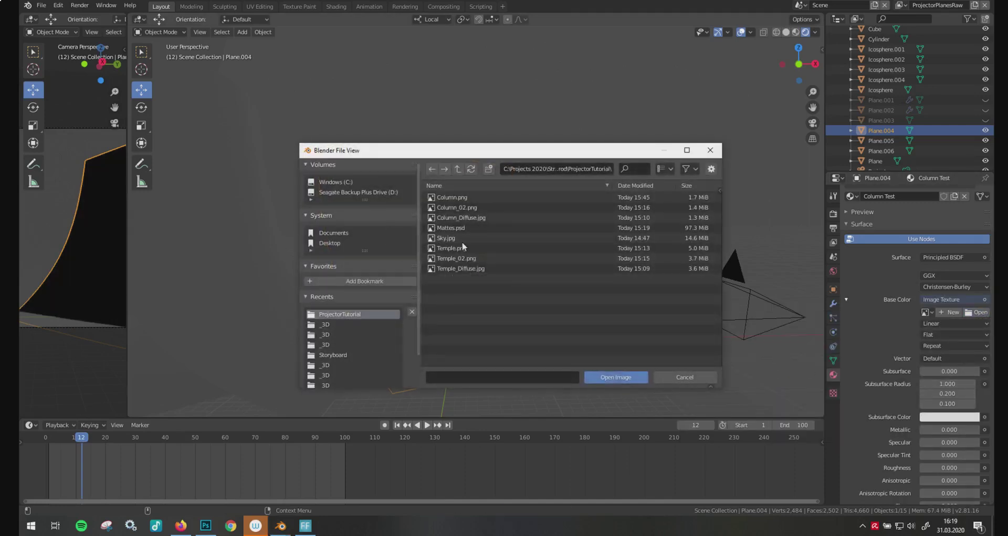
pyautogui.click(453, 198)
pyautogui.click(619, 376)
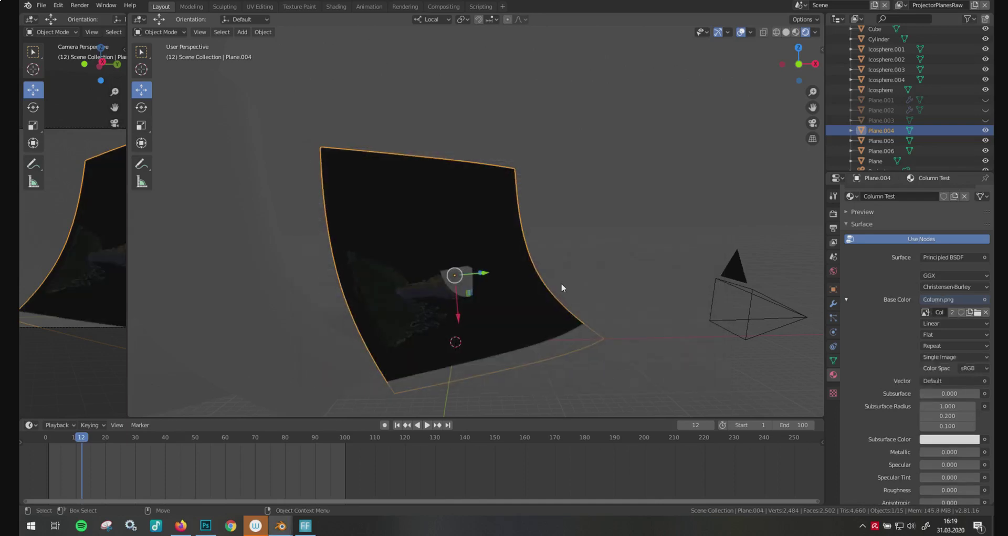
# Step: Examine from several angles and distances how the Column.png texture lies on the curved foreground plane
pyautogui.moveTo(559, 284); pyautogui.dragTo(553, 310, button='middle')
pyautogui.scroll(8, 553, 305)
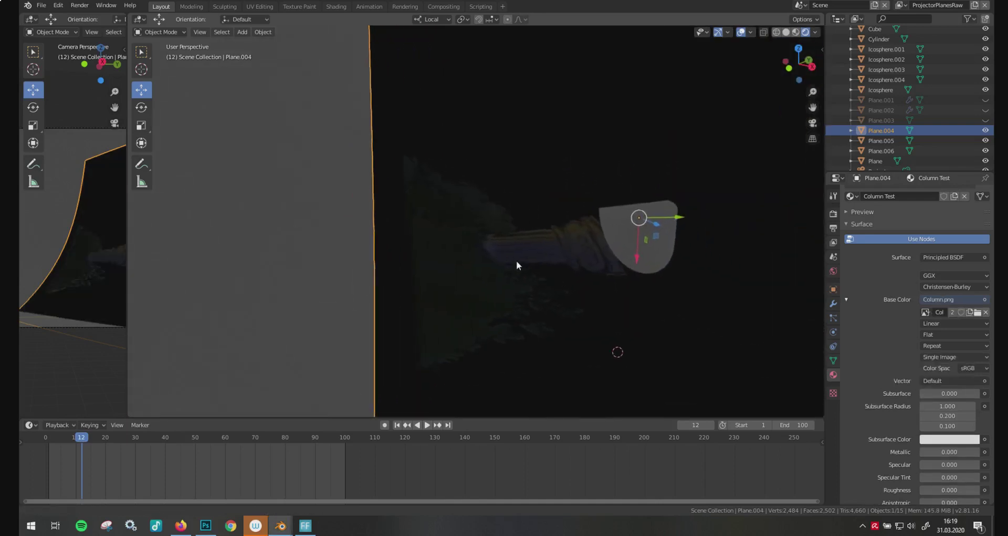
pyautogui.moveTo(531, 267); pyautogui.dragTo(334, 226, button='middle')
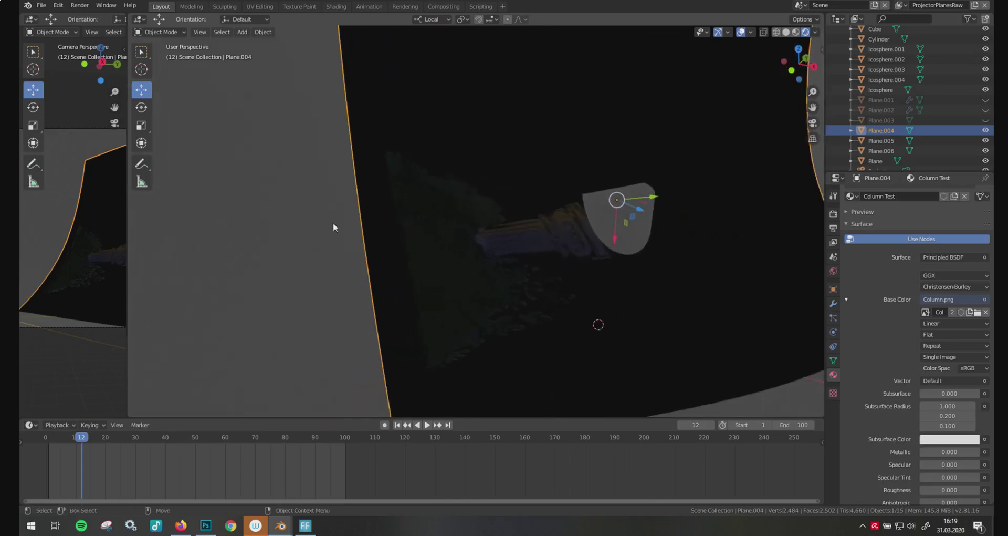
pyautogui.scroll(-5, 544, 237)
pyautogui.moveTo(544, 237); pyautogui.dragTo(571, 277, button='middle')
pyautogui.scroll(-3, 549, 284)
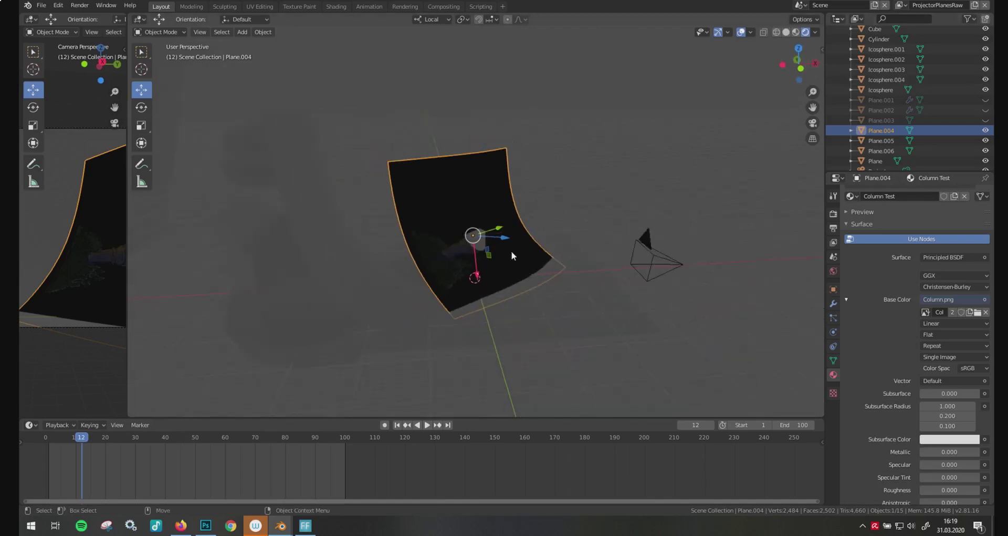
pyautogui.scroll(4, 453, 249)
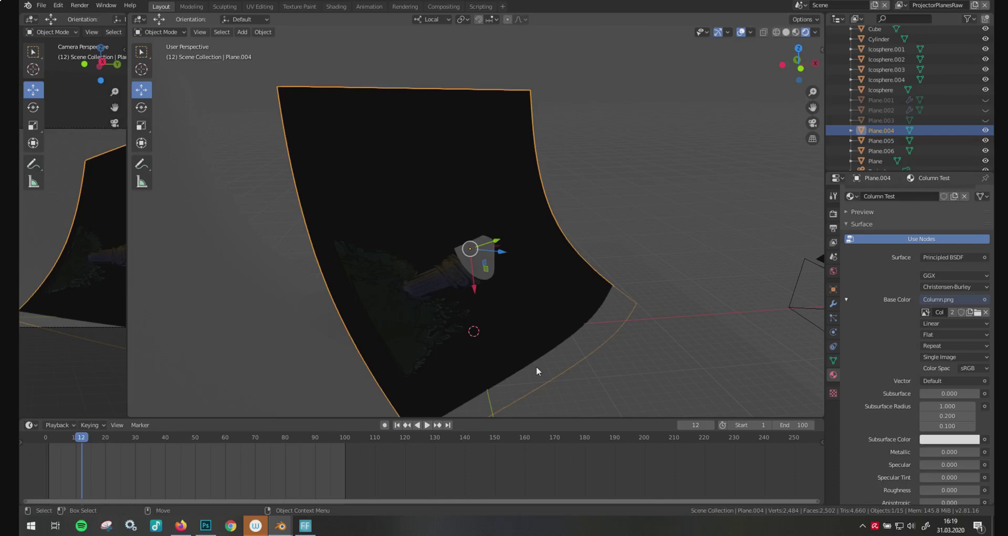
pyautogui.moveTo(592, 306); pyautogui.dragTo(567, 309, button='middle')
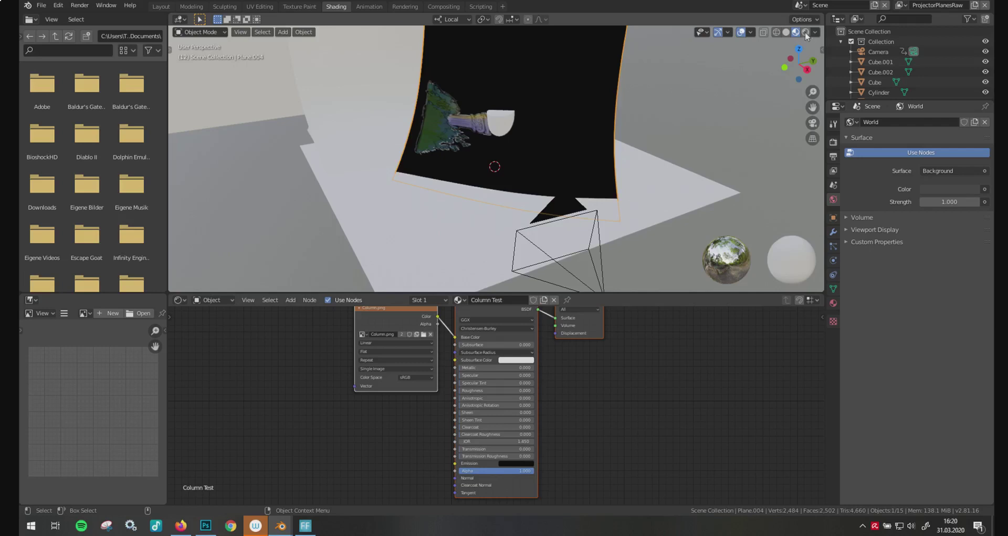
# Step: Show the Shading workspace's viewport in rendered mode and space the Column.png image node apart from the Principled BSDF node
pyautogui.click(805, 32)
pyautogui.scroll(2, 592, 418)
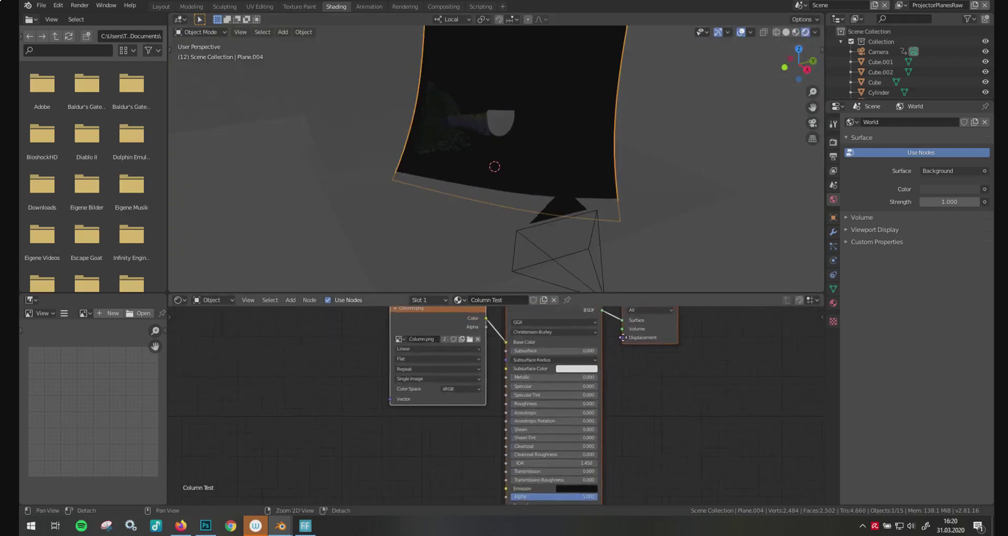
pyautogui.keyDown('alt'); pyautogui.moveTo(623, 337); pyautogui.dragTo(642, 386, button='middle'); pyautogui.keyUp('alt')
pyautogui.moveTo(469, 354); pyautogui.dragTo(340, 353)
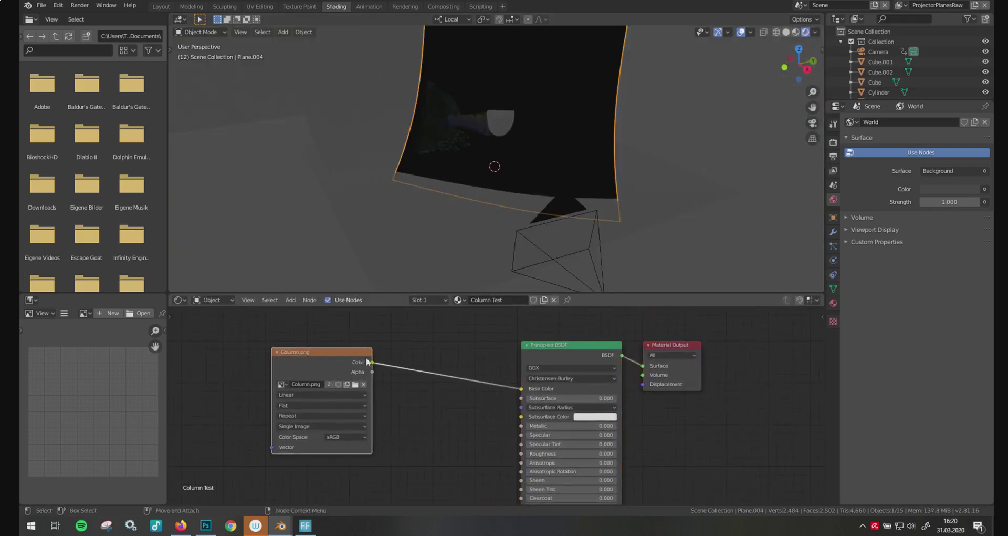
pyautogui.moveTo(726, 357); pyautogui.dragTo(760, 328, button='middle')
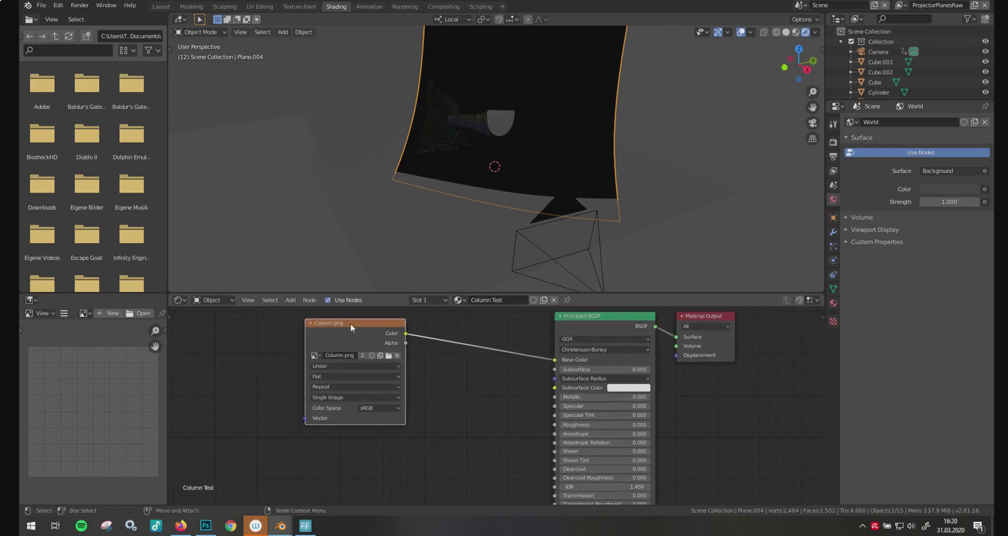
pyautogui.moveTo(351, 323); pyautogui.dragTo(379, 345)
pyautogui.moveTo(615, 313); pyautogui.dragTo(608, 317)
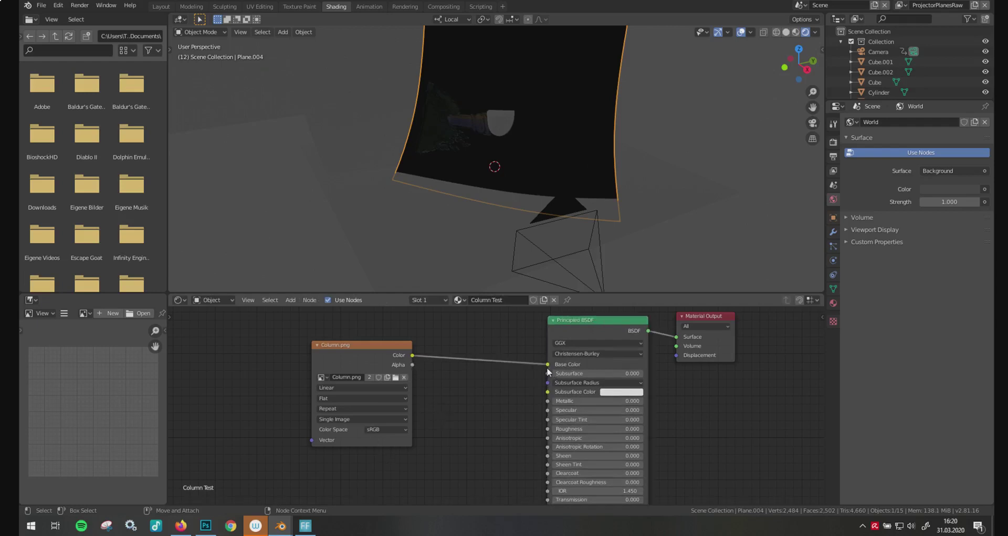
# Step: Connect the Column.png node's Color output to the Emission input of the Principled BSDF
pyautogui.moveTo(701, 389); pyautogui.dragTo(676, 349, button='middle')
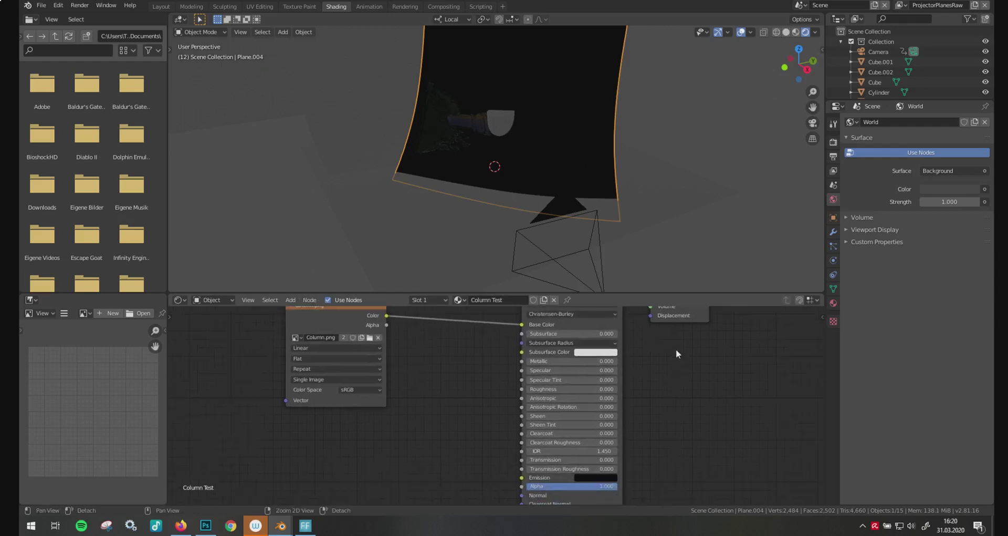
pyautogui.scroll(-2, 689, 410)
pyautogui.moveTo(647, 380); pyautogui.dragTo(663, 378, button='middle')
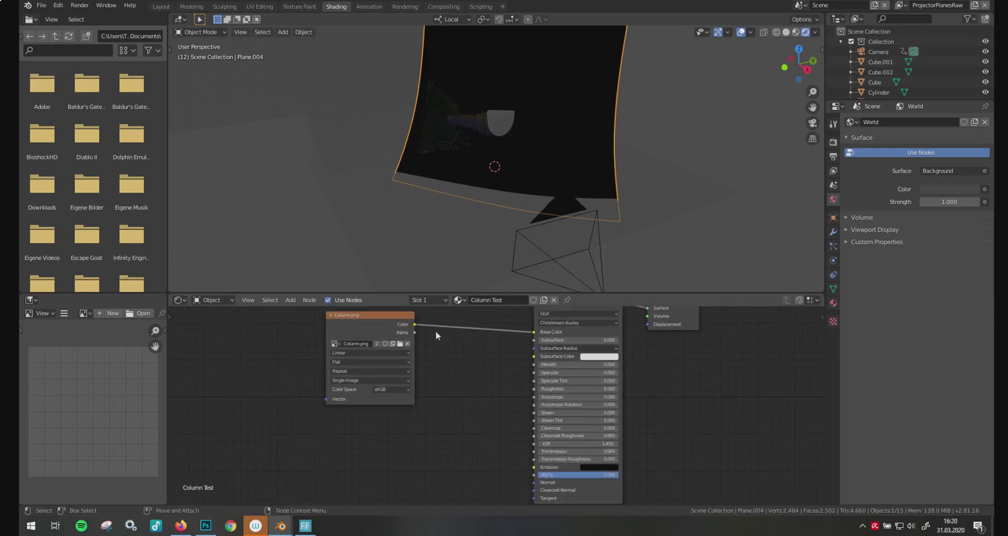
pyautogui.moveTo(415, 324); pyautogui.dragTo(536, 466)
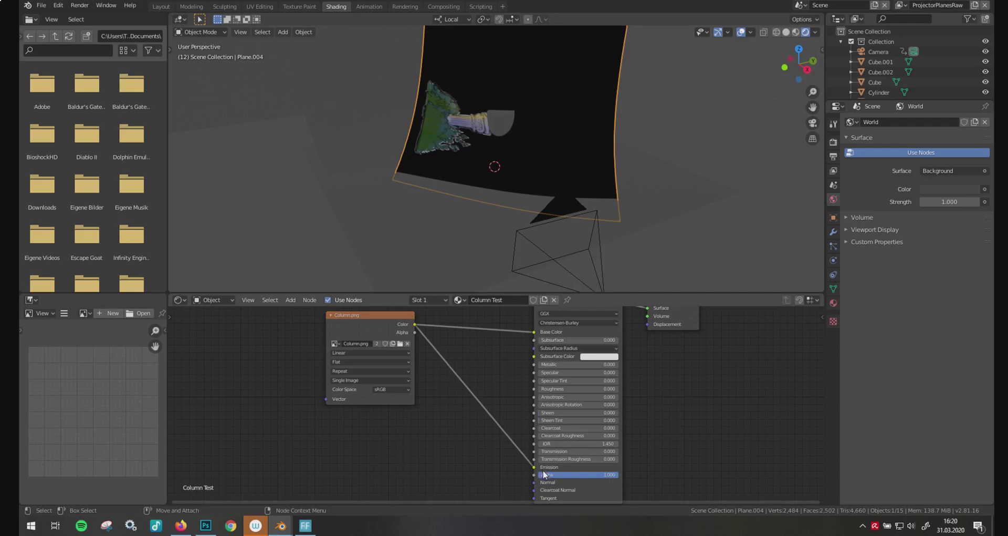
# Step: Connect the Column.png node's Alpha output to the Principled BSDF's Alpha input and return to the Layout workspace
pyautogui.moveTo(393, 316); pyautogui.dragTo(393, 354)
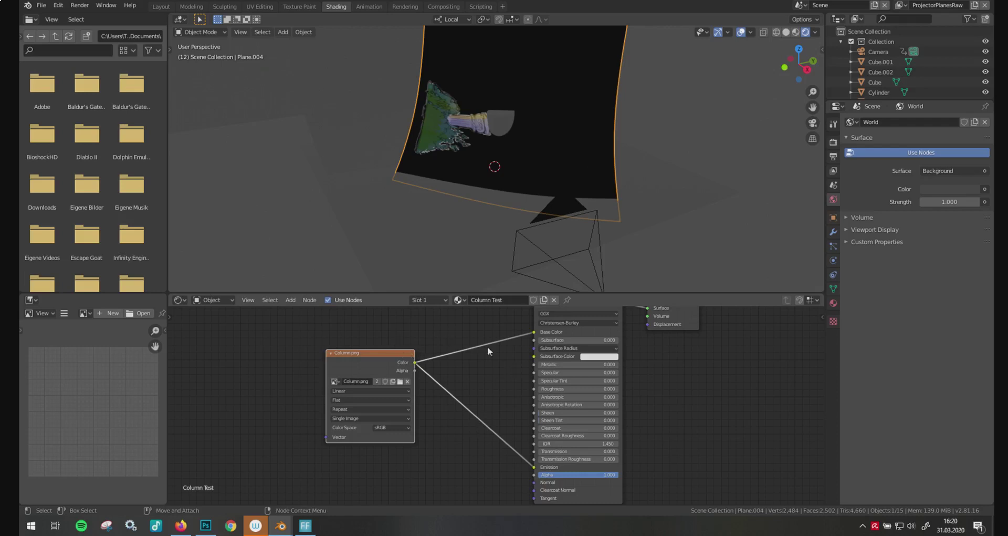
pyautogui.moveTo(663, 405); pyautogui.dragTo(697, 403, button='middle')
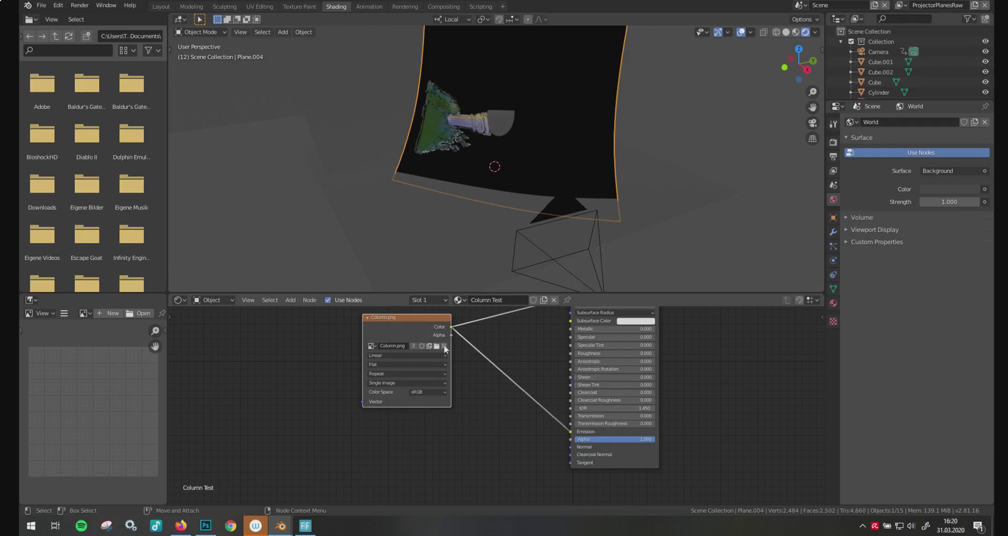
pyautogui.moveTo(450, 335); pyautogui.dragTo(570, 439)
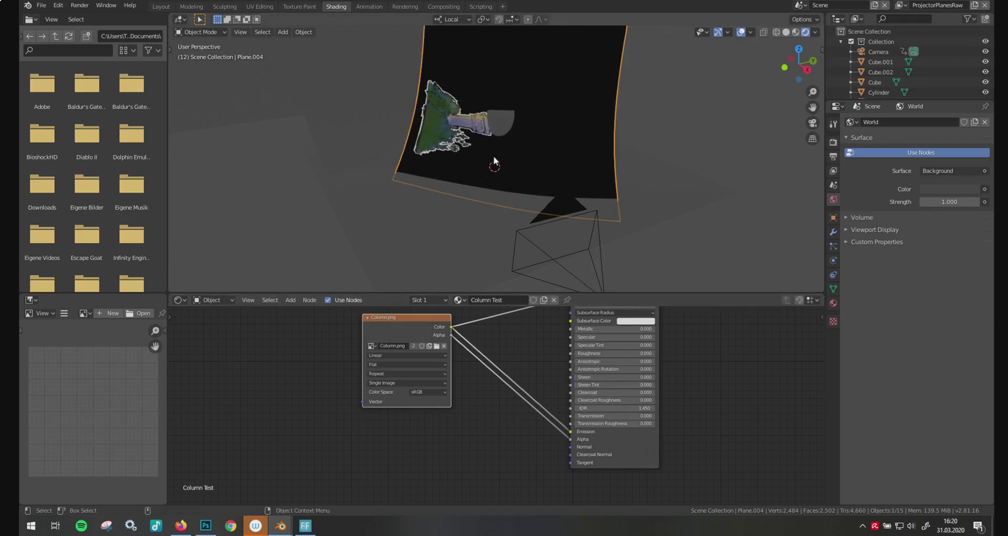
pyautogui.click(161, 7)
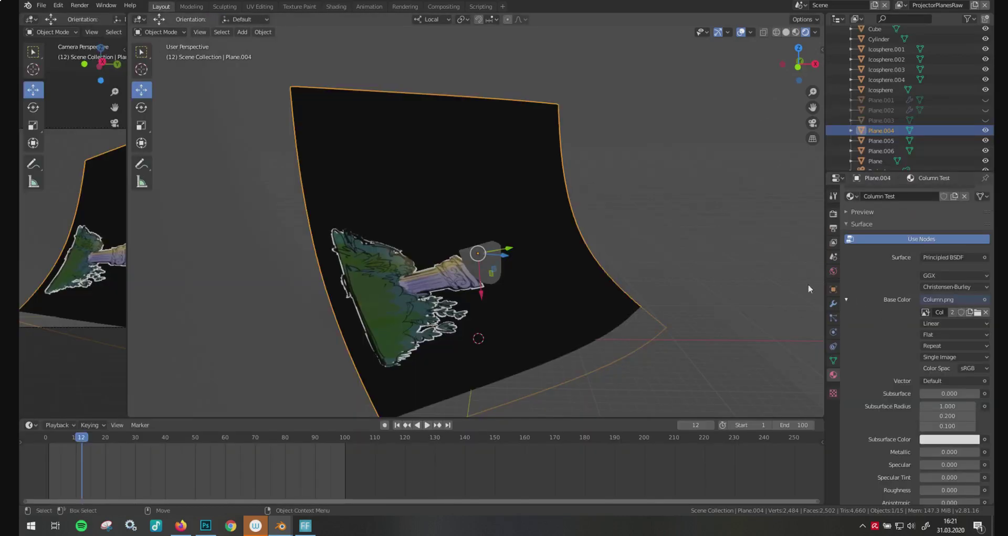
# Step: Set the Column Test material's blend mode to Alpha Clip
pyautogui.scroll(-4, 881, 312)
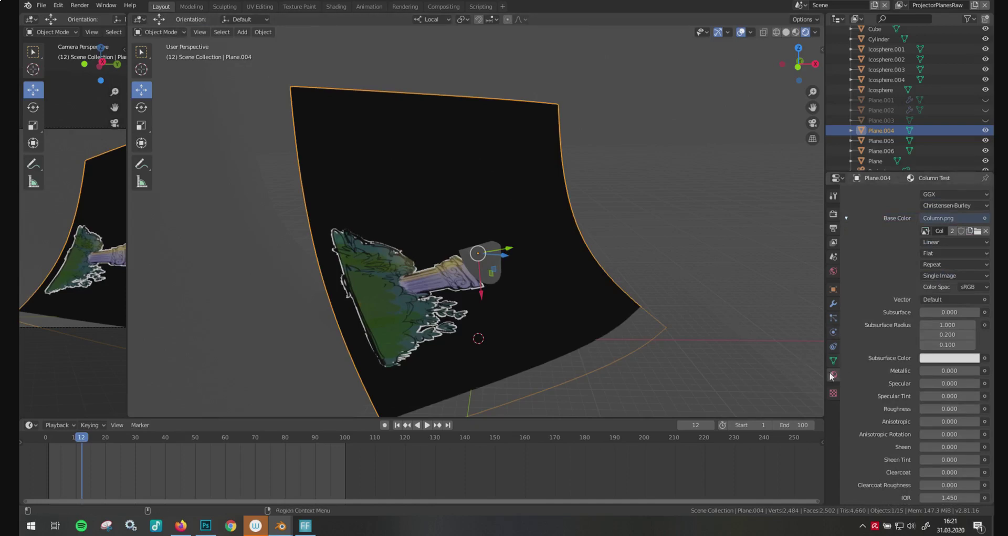
pyautogui.scroll(-10, 867, 338)
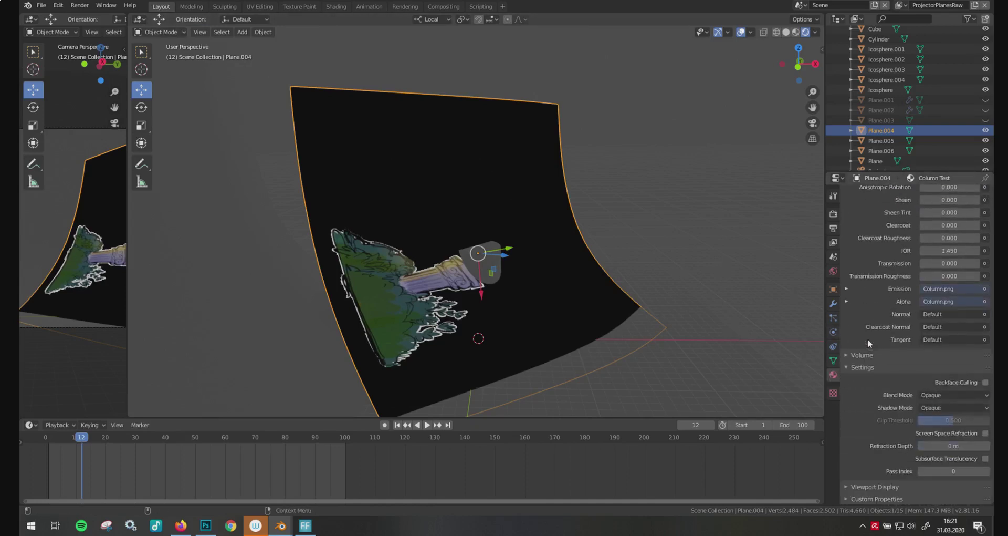
pyautogui.click(942, 394)
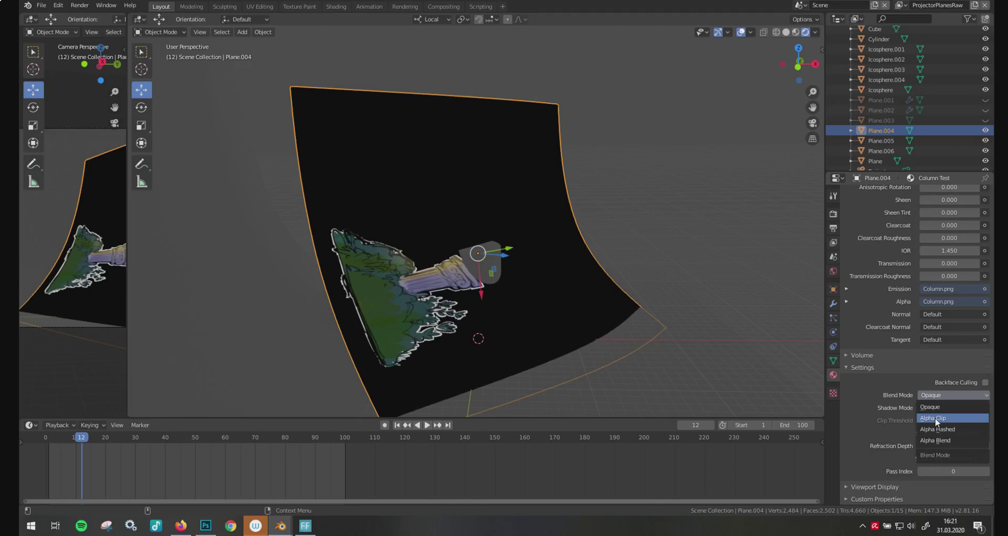
pyautogui.click(938, 418)
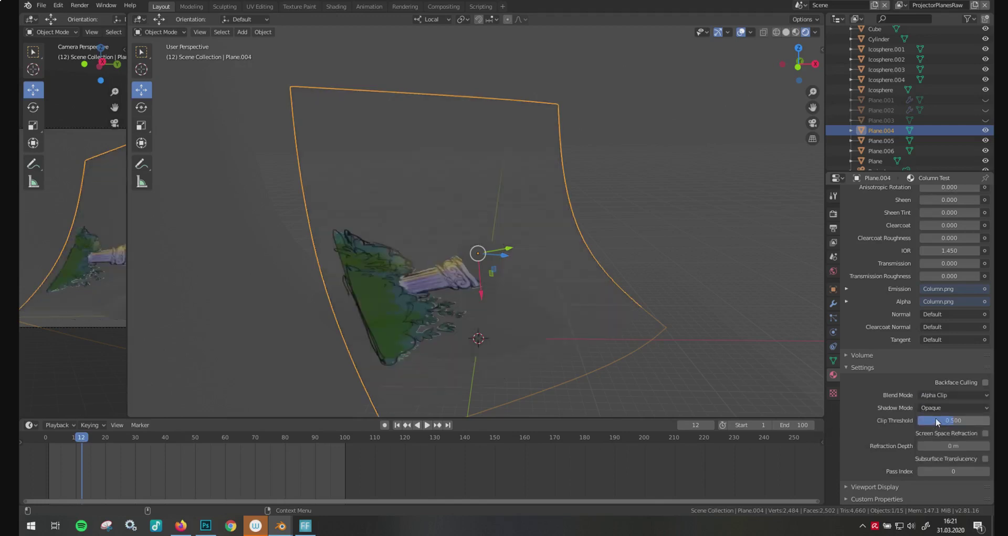
# Step: Add a UV Project modifier to the curved foreground plane that carries the column texture
pyautogui.click(639, 243)
pyautogui.moveTo(647, 313); pyautogui.dragTo(452, 250, button='middle')
pyautogui.click(473, 282)
pyautogui.moveTo(452, 249); pyautogui.dragTo(481, 204)
pyautogui.moveTo(481, 203); pyautogui.dragTo(519, 243, button='middle')
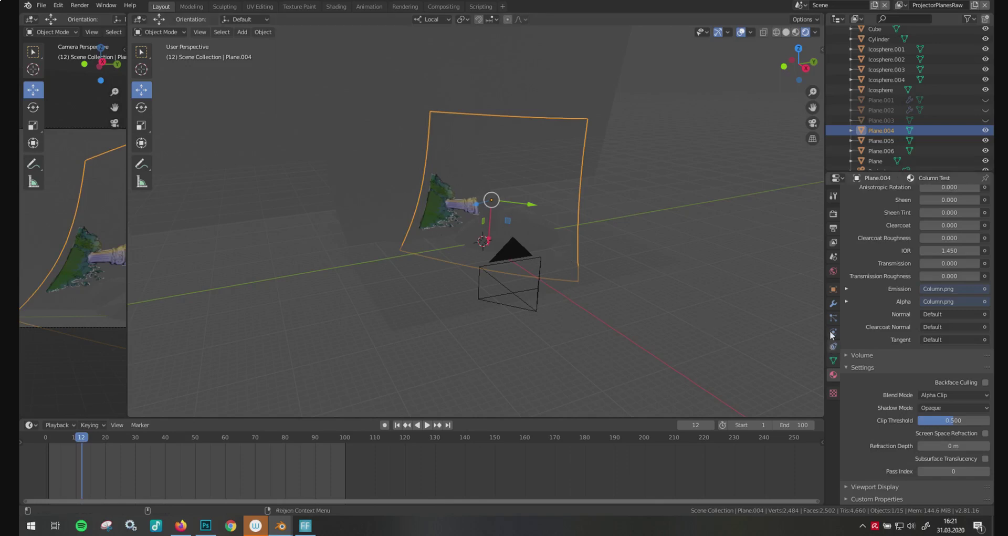
pyautogui.click(832, 304)
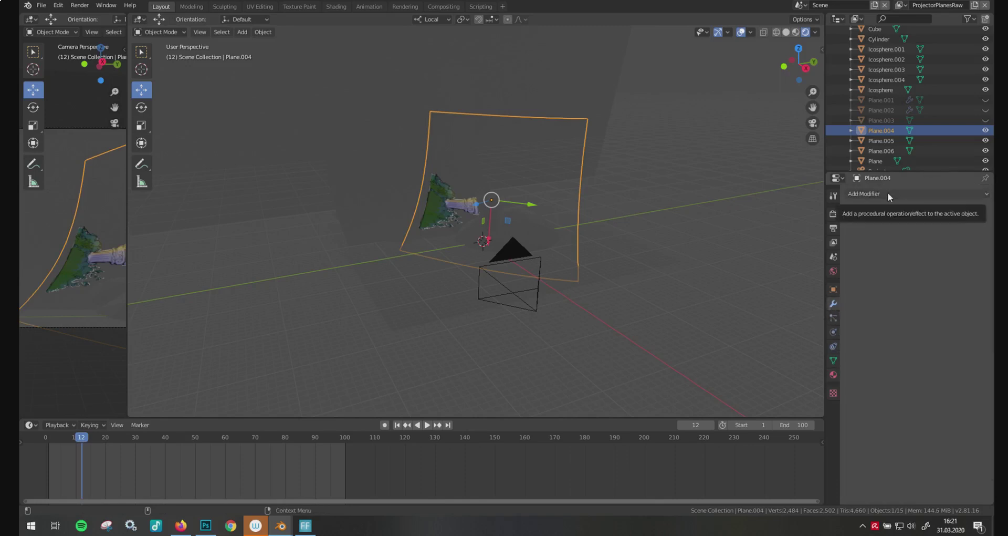
pyautogui.scroll(-5, 583, 339)
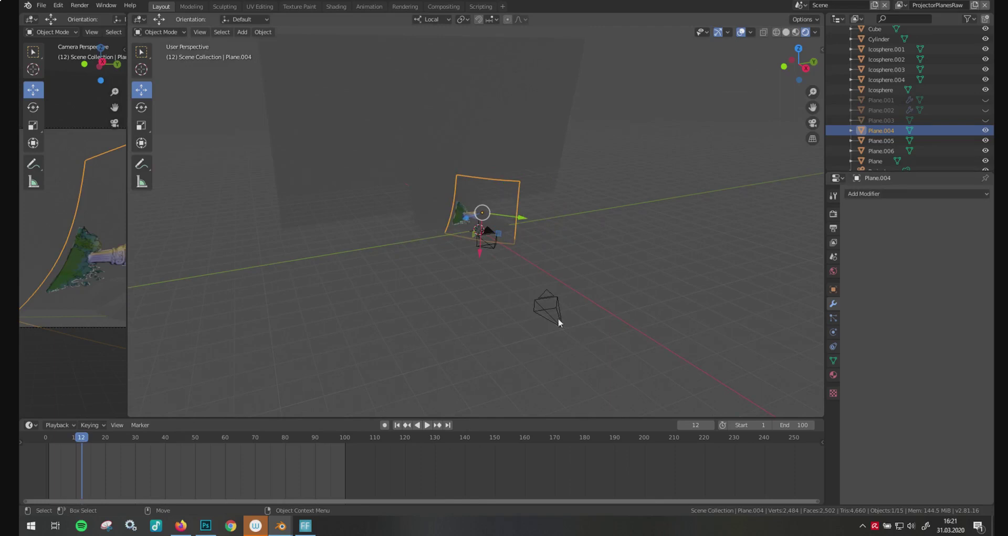
pyautogui.click(563, 323)
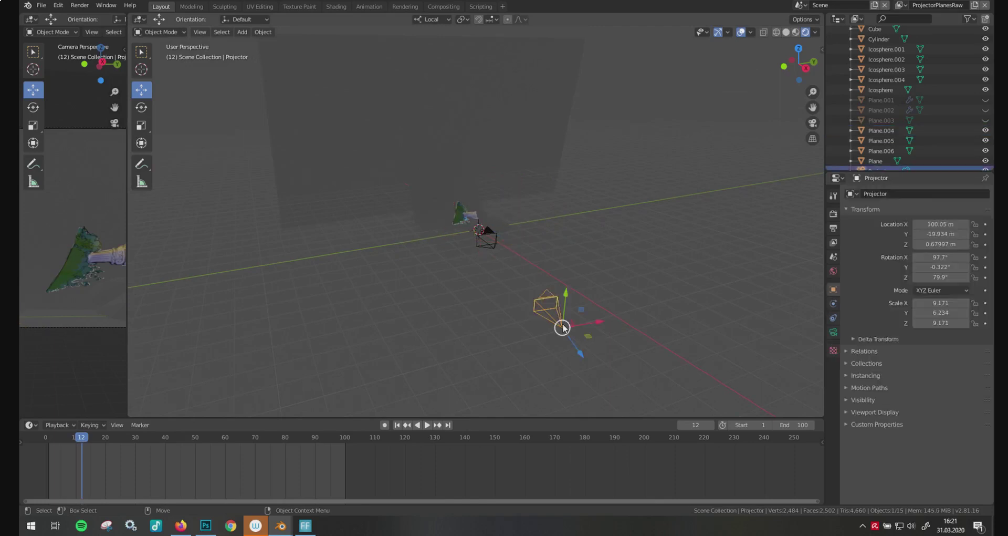
pyautogui.scroll(2, 537, 301)
pyautogui.click(466, 201)
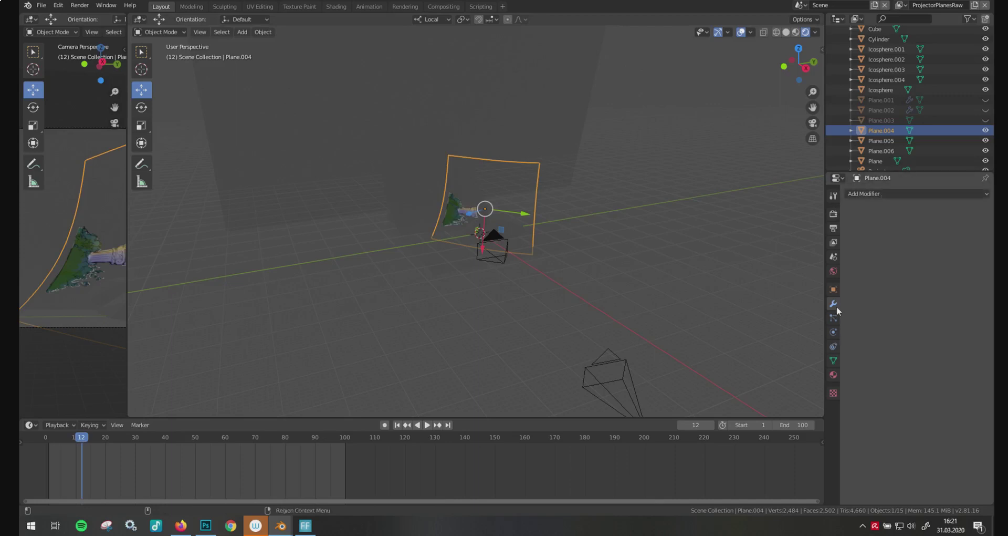
pyautogui.click(891, 194)
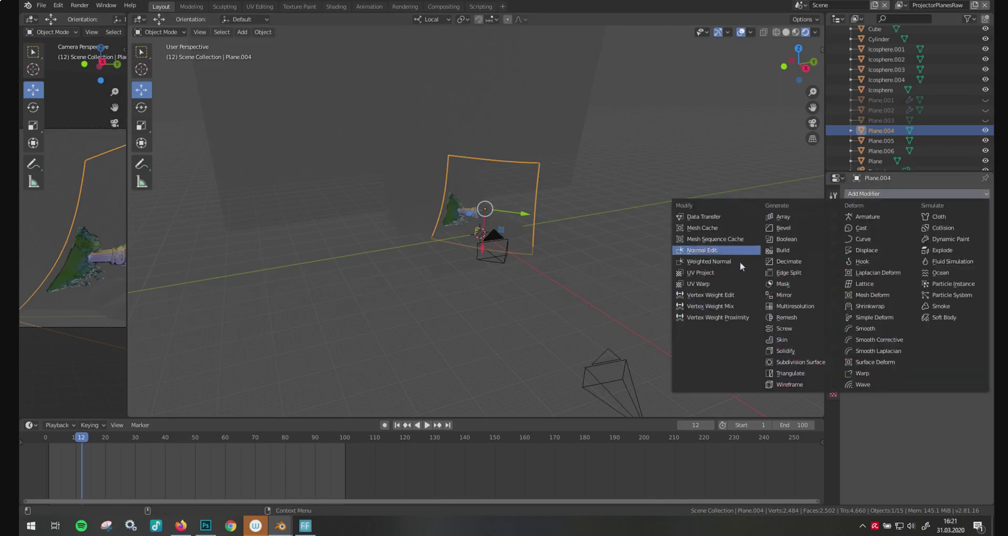
pyautogui.click(708, 274)
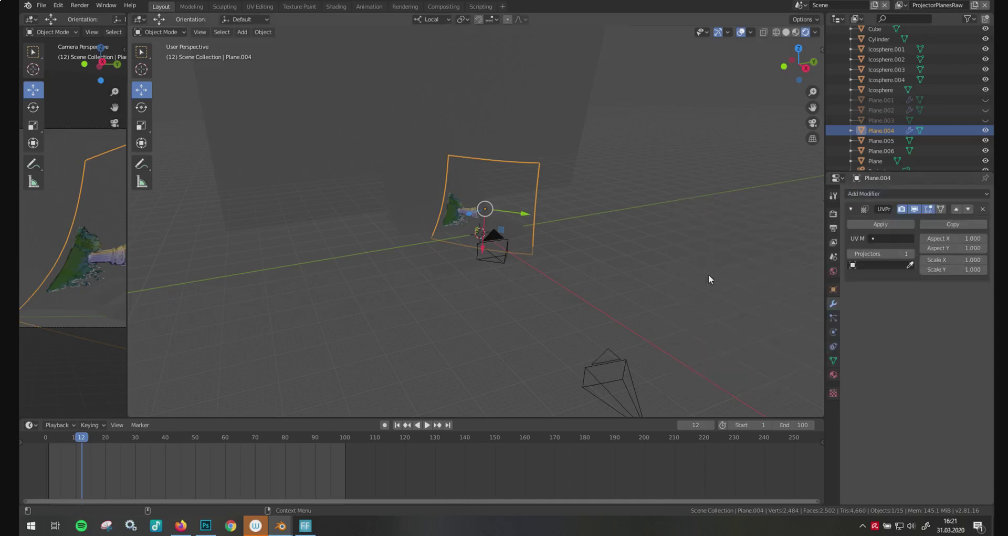
# Step: Set the UV Project modifier's projector object to Projector
pyautogui.click(865, 265)
pyautogui.scroll(-5, 872, 336)
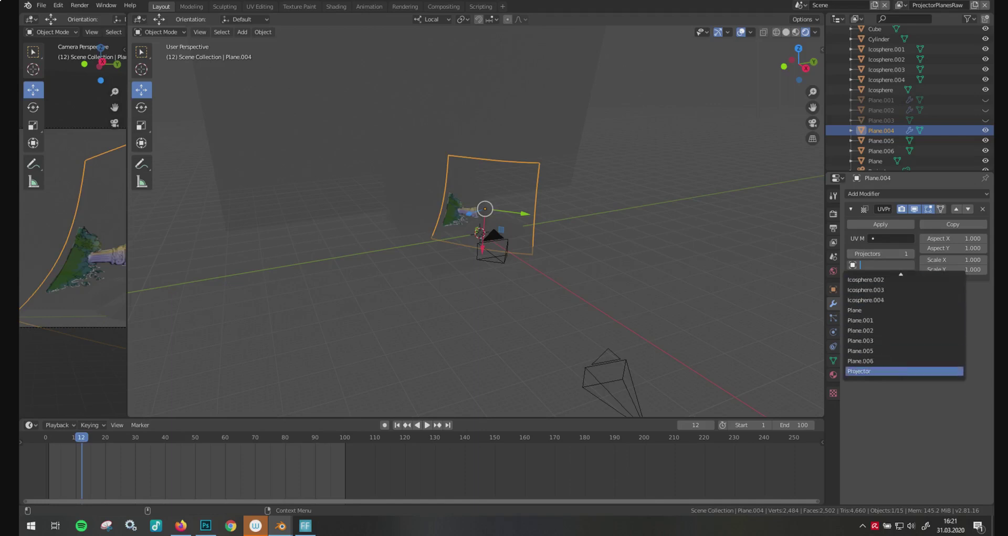
pyautogui.click(862, 371)
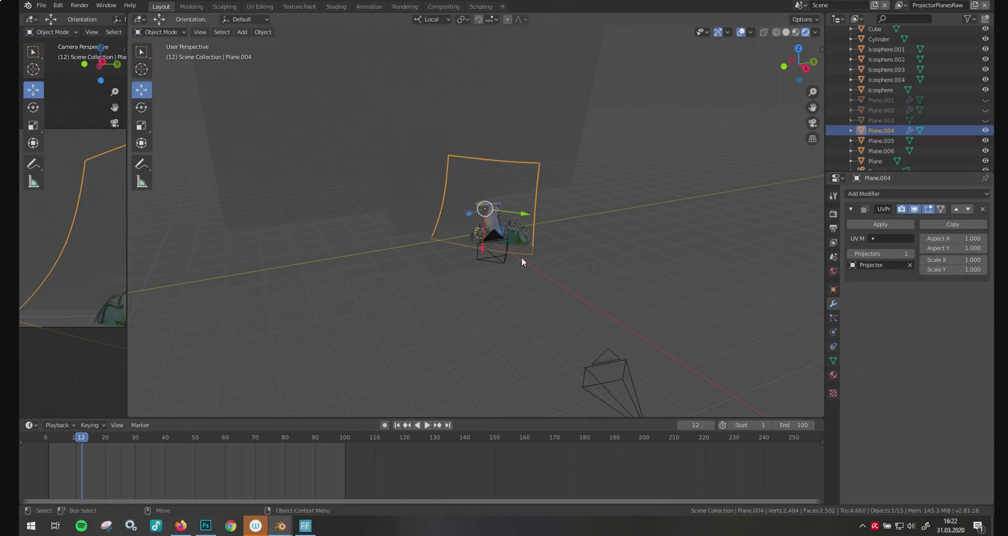
# Step: Widen the camera viewport and make the Projector camera the scene's active camera
pyautogui.scroll(5, 522, 258)
pyautogui.keyDown('shift'); pyautogui.moveTo(522, 258); pyautogui.dragTo(544, 256, button='middle'); pyautogui.keyUp('shift')
pyautogui.moveTo(127, 346); pyautogui.dragTo(495, 349)
pyautogui.scroll(-4, 695, 321)
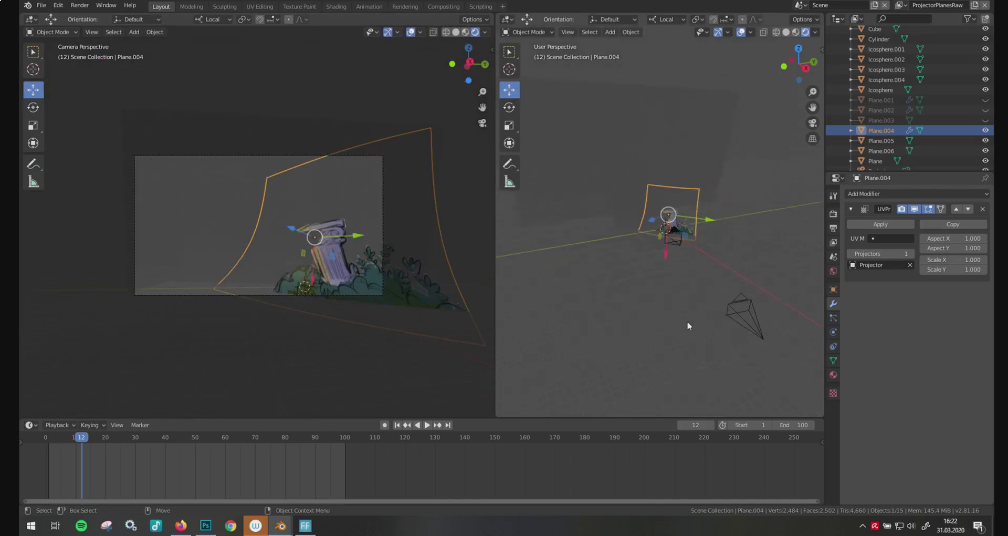
pyautogui.click(749, 325)
pyautogui.click(92, 33)
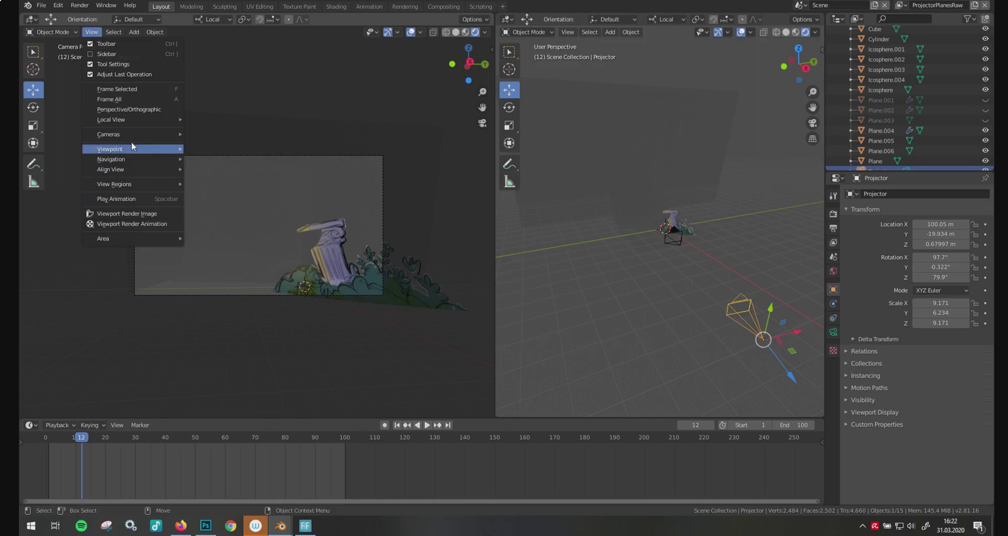
pyautogui.moveTo(139, 134)
pyautogui.click(209, 134)
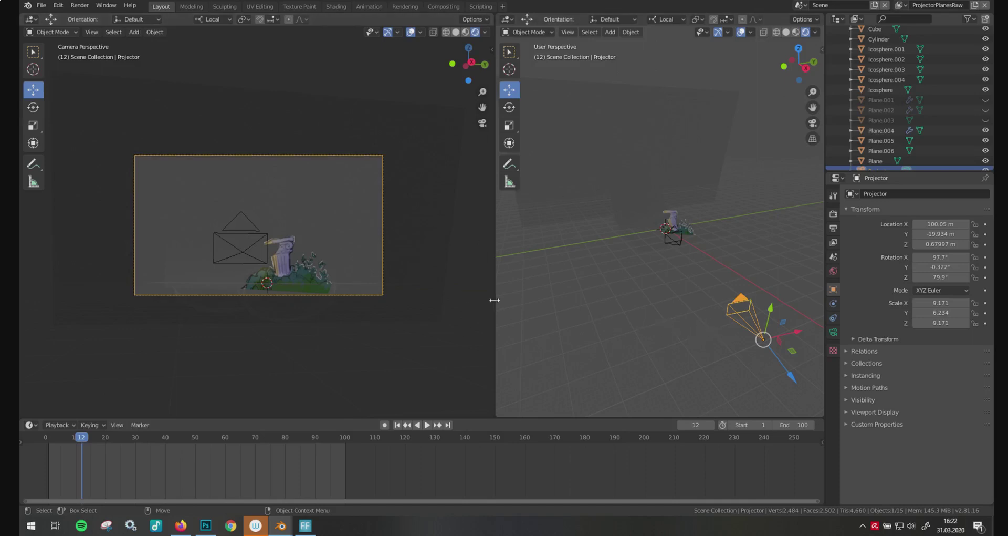
# Step: Narrow the camera viewport and examine the animated camera, the projected column plane and the large background plane
pyautogui.moveTo(494, 299); pyautogui.dragTo(366, 300)
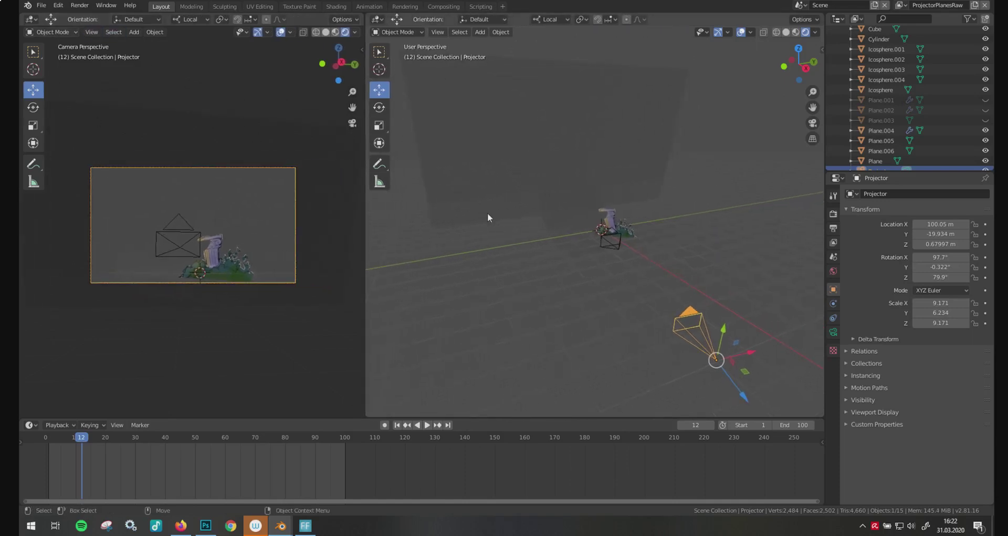
pyautogui.click(615, 249)
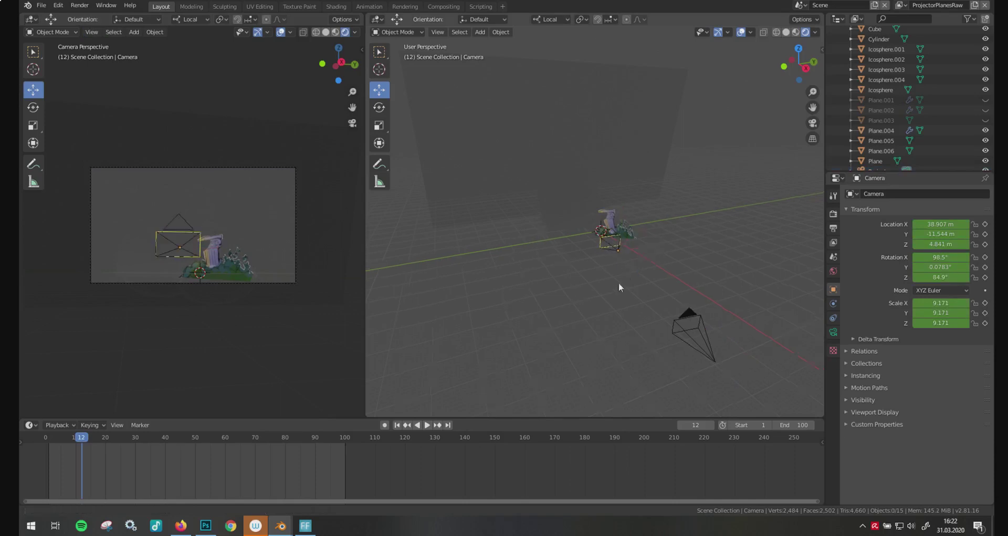
pyautogui.scroll(3, 609, 307)
pyautogui.scroll(1, 609, 307)
pyautogui.click(629, 351)
pyautogui.keyDown('shift'); pyautogui.moveTo(491, 307); pyautogui.dragTo(594, 309, button='middle'); pyautogui.keyUp('shift')
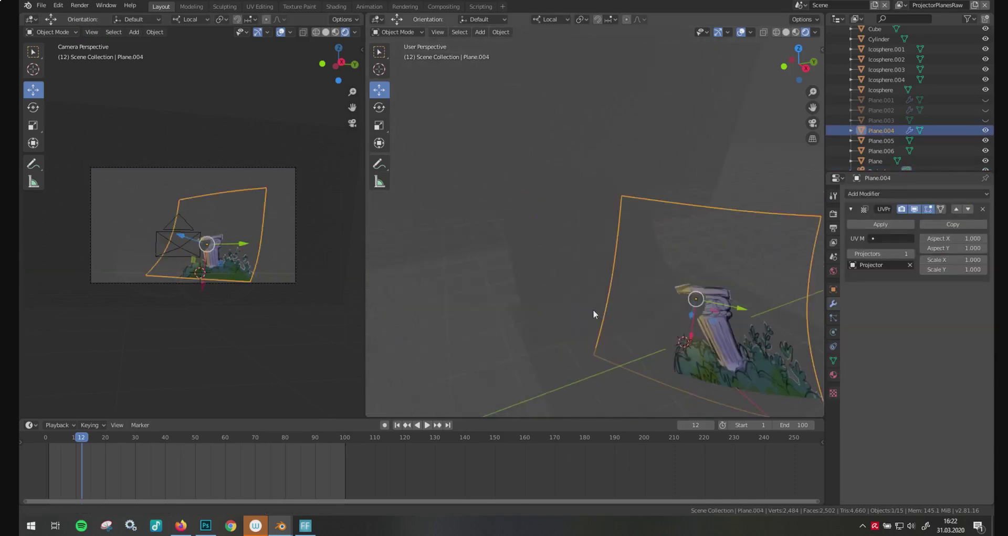
pyautogui.click(563, 273)
pyautogui.moveTo(563, 273); pyautogui.dragTo(513, 281, button='middle')
pyautogui.scroll(-5, 619, 282)
pyautogui.click(505, 259)
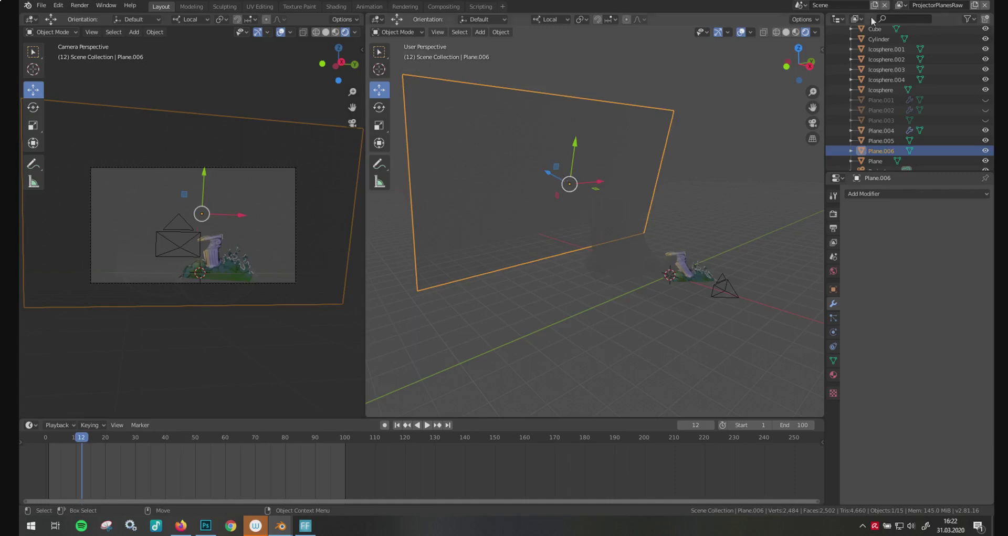
# Step: Switch to the ProjectorPlanes view layer and enlarge the camera viewport across most of the workspace
pyautogui.click(900, 5)
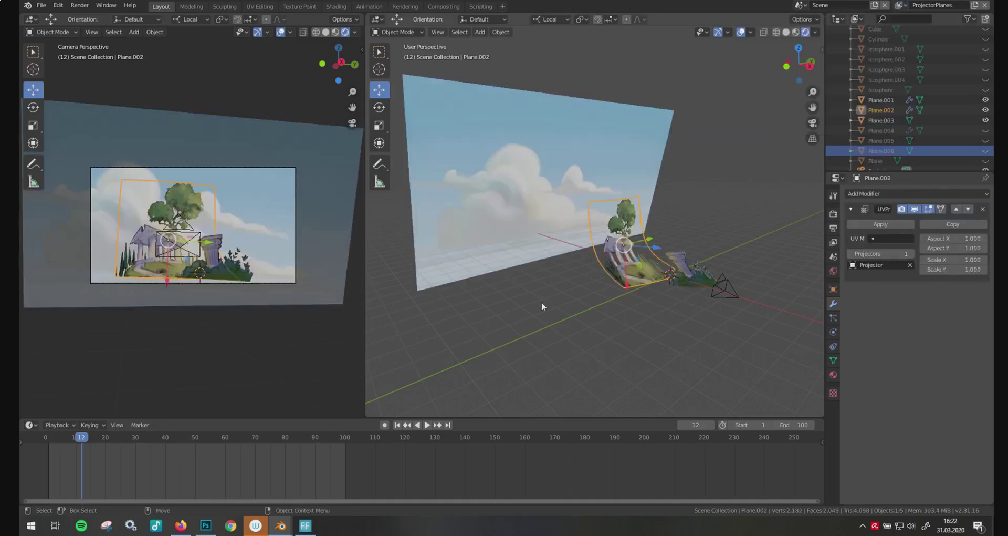
pyautogui.click(540, 303)
pyautogui.moveTo(361, 333); pyautogui.dragTo(799, 333)
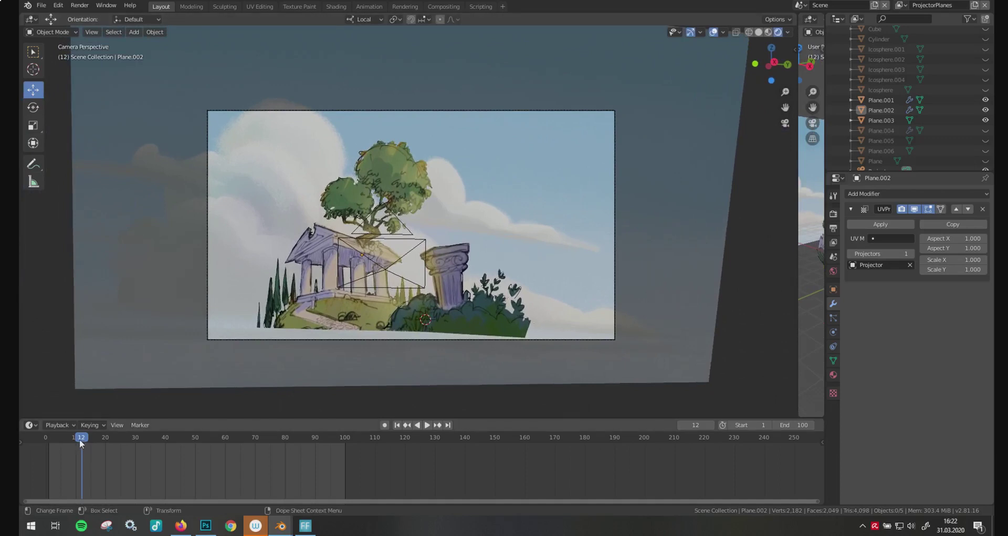
# Step: Play the animation briefly and make the animated Camera the scene's active camera
pyautogui.press('space')
pyautogui.press('space')
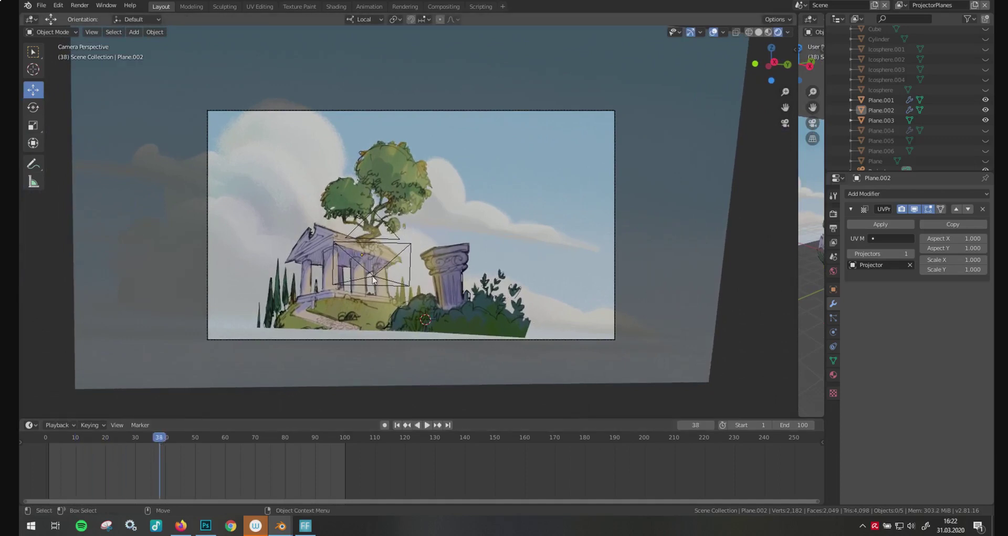
pyautogui.click(369, 277)
pyautogui.click(91, 32)
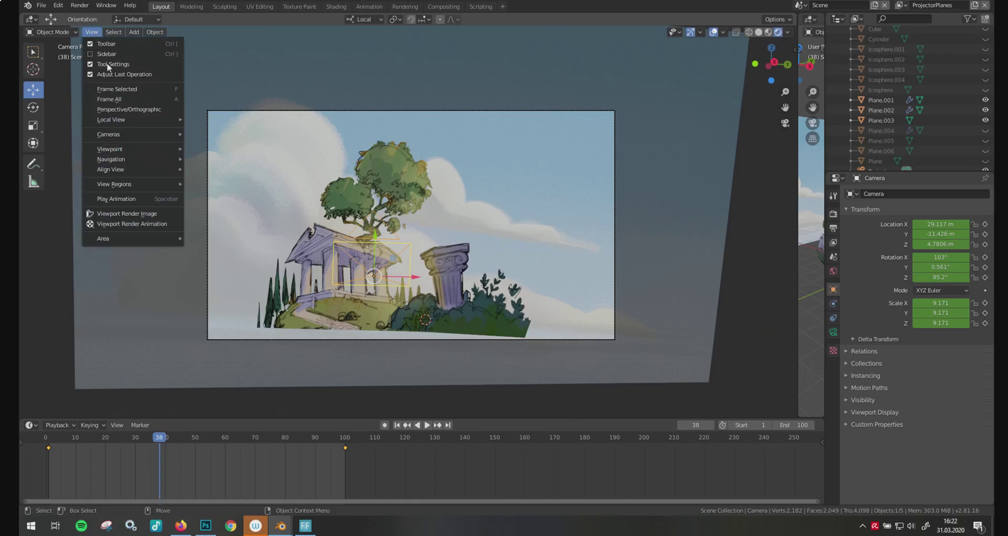
pyautogui.moveTo(140, 135)
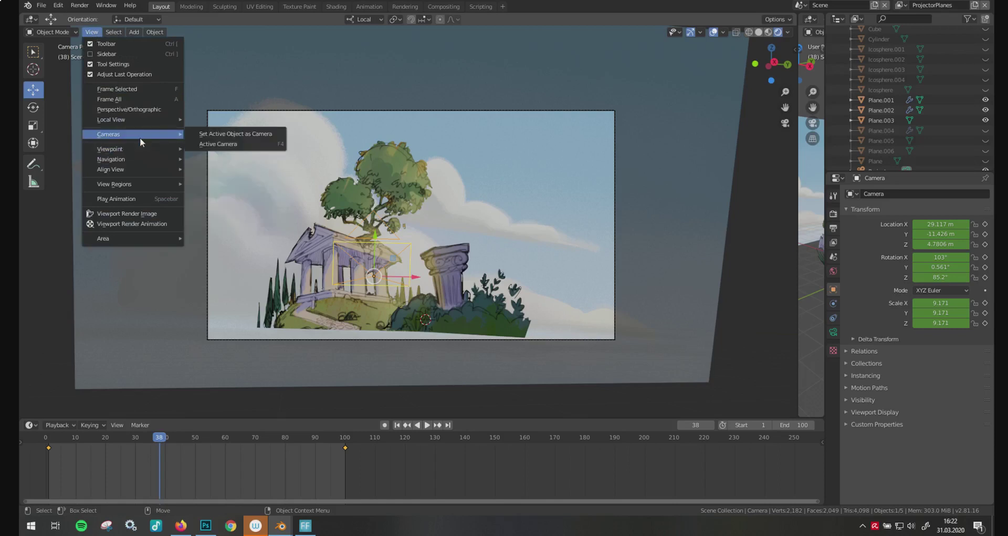
pyautogui.click(231, 133)
# Step: Play and scrub the camera move from the start of the timeline to review the projected scene through the camera
pyautogui.click(24, 440)
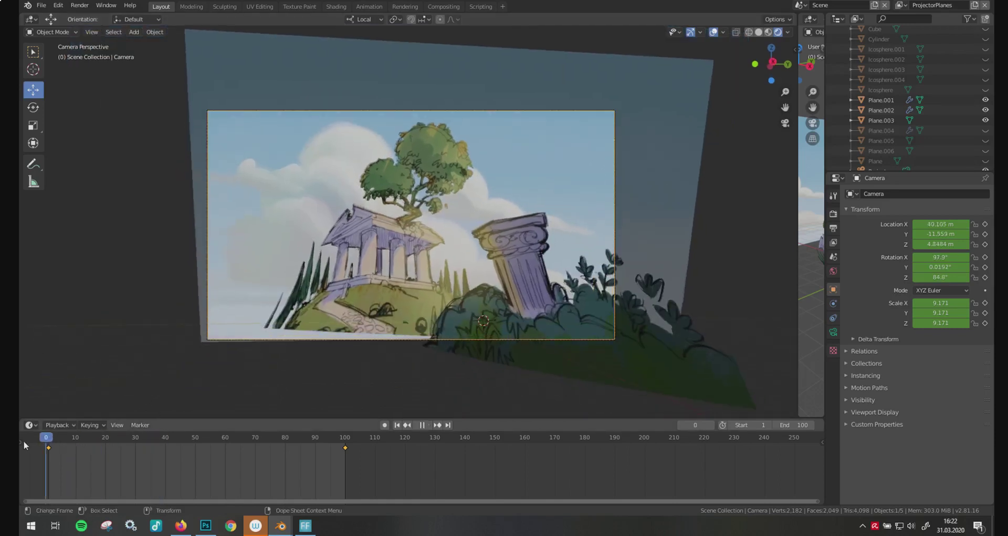
pyautogui.press('space')
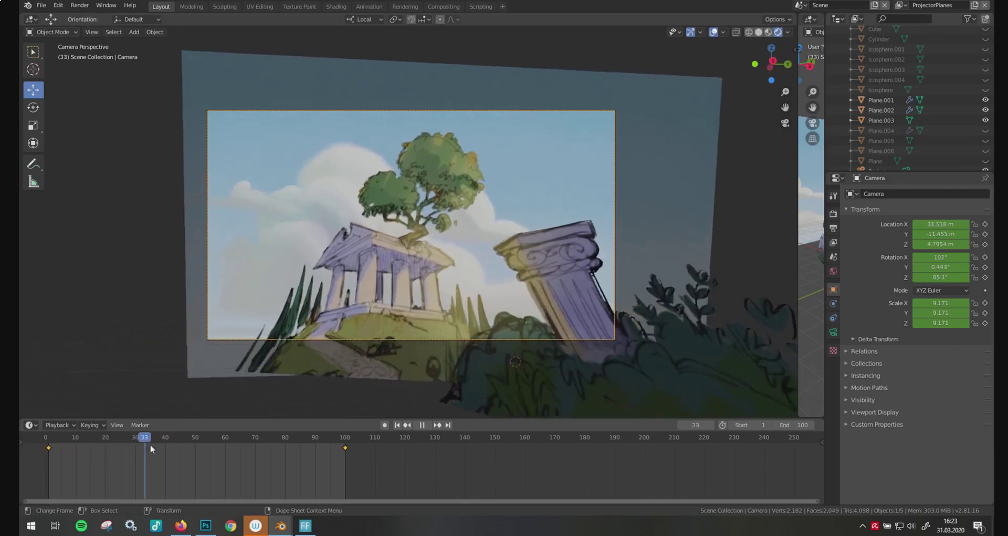
pyautogui.moveTo(203, 444); pyautogui.dragTo(87, 436)
pyautogui.press('space')
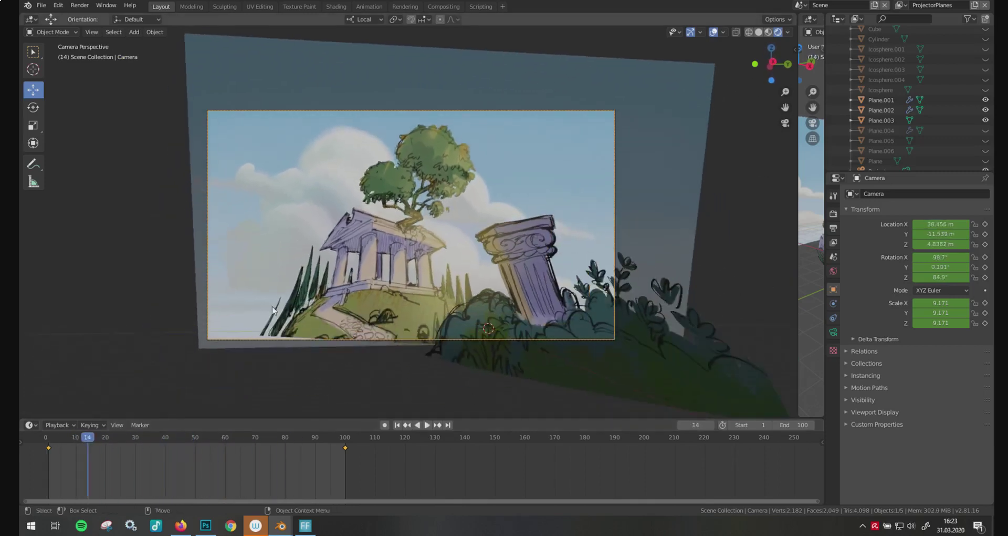
pyautogui.moveTo(482, 283); pyautogui.dragTo(519, 299, button='middle')
pyautogui.click(786, 123)
pyautogui.moveTo(58, 441); pyautogui.dragTo(97, 462)
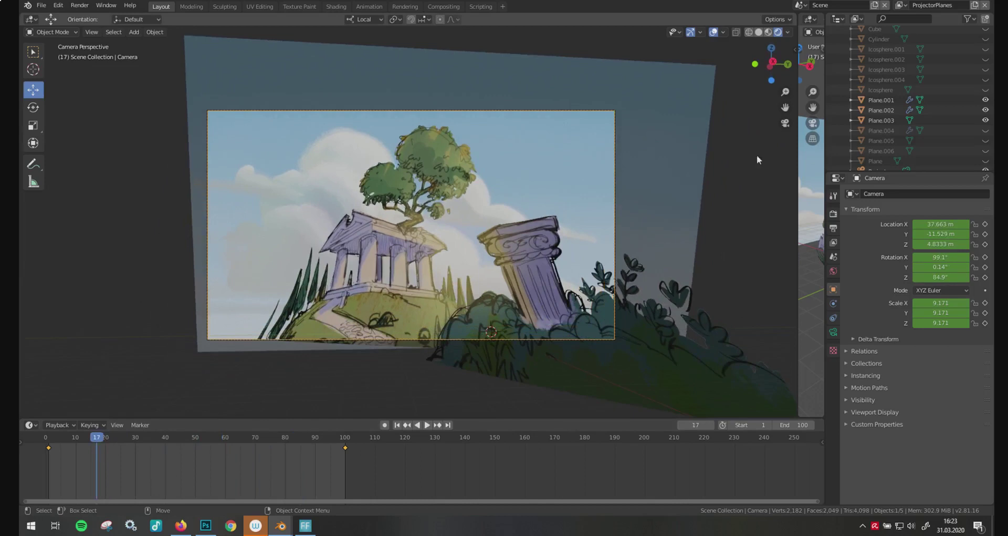
# Step: Try moving and rotating the Projector camera to show how the projected textures react
pyautogui.moveTo(758, 155); pyautogui.dragTo(612, 268, button='middle')
pyautogui.click(634, 234)
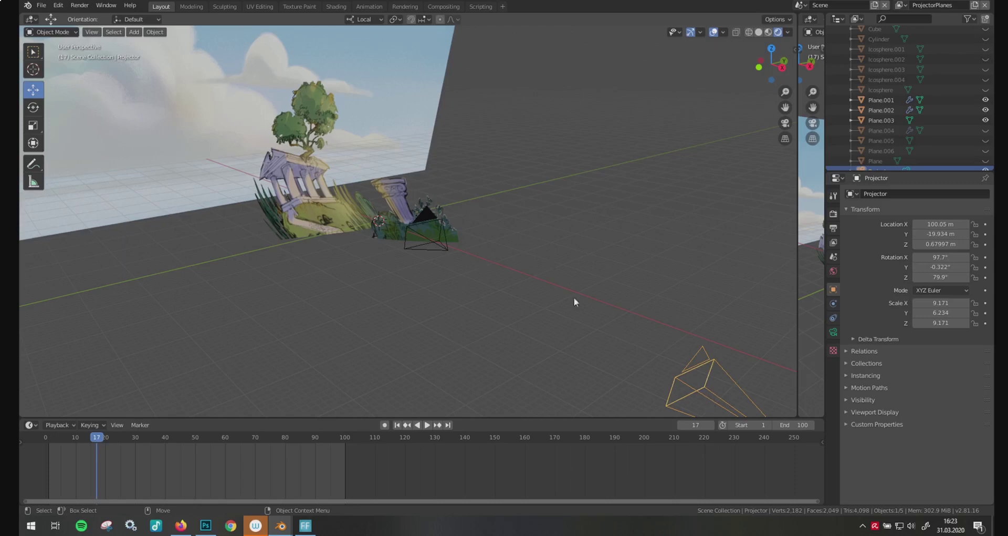
pyautogui.press('g')
pyautogui.click(593, 294)
pyautogui.scroll(-3, 679, 366)
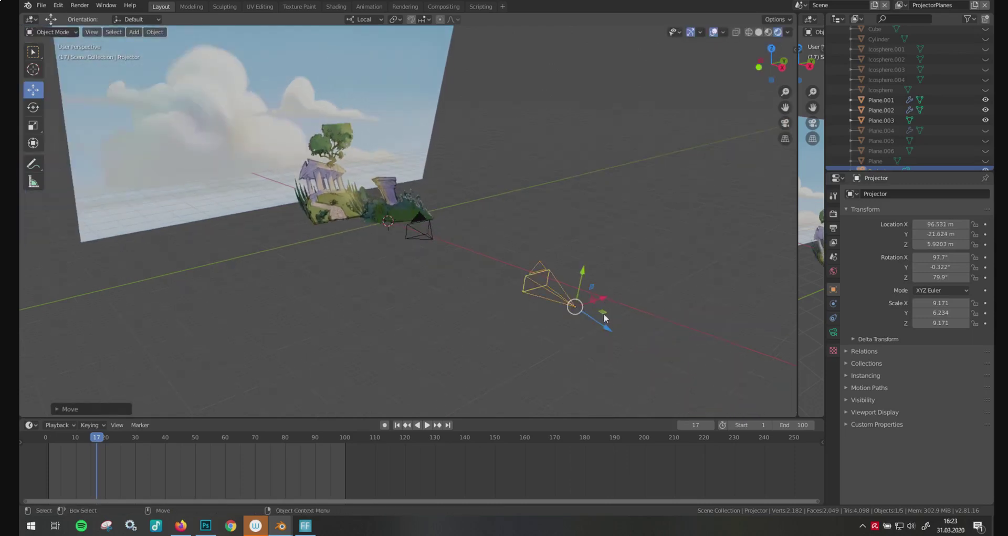
pyautogui.moveTo(604, 314); pyautogui.dragTo(389, 307)
pyautogui.press('e')
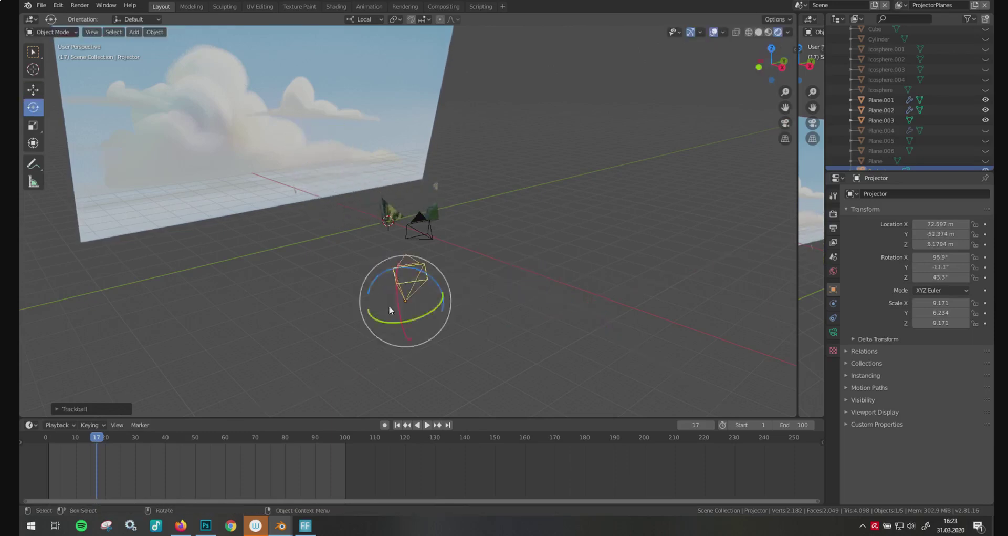
# Step: Undo the Projector camera's rotation and moves
pyautogui.hotkey('ctrl', 'z')
pyautogui.hotkey('ctrl', 'z')
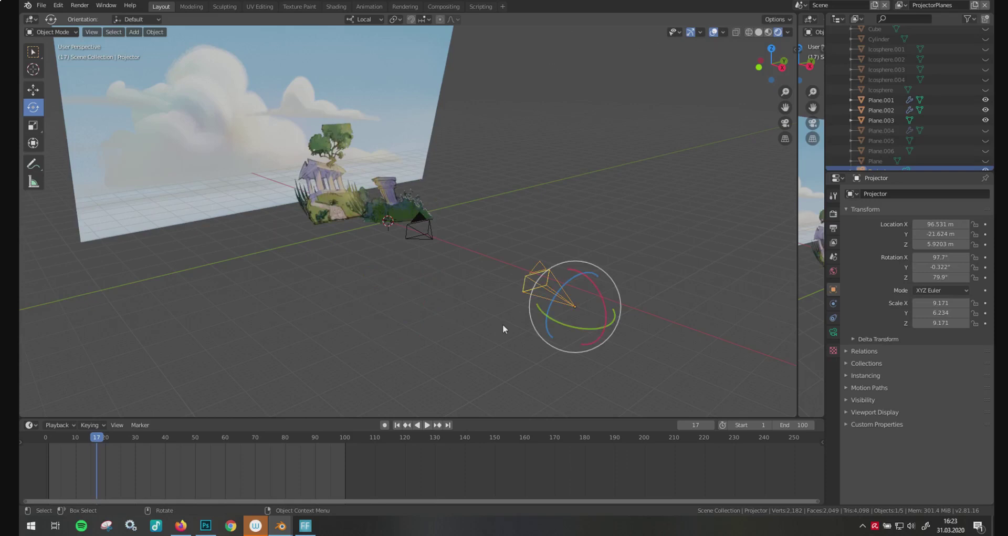
pyautogui.hotkey('ctrl', 'z')
# Step: View the whole projection setup from farther away and activate the Select Box tool
pyautogui.scroll(4, 465, 276)
pyautogui.keyDown('shift'); pyautogui.moveTo(368, 231); pyautogui.dragTo(499, 308, button='middle'); pyautogui.keyUp('shift')
pyautogui.scroll(2, 448, 311)
pyautogui.scroll(-3, 499, 319)
pyautogui.scroll(-3, 520, 299)
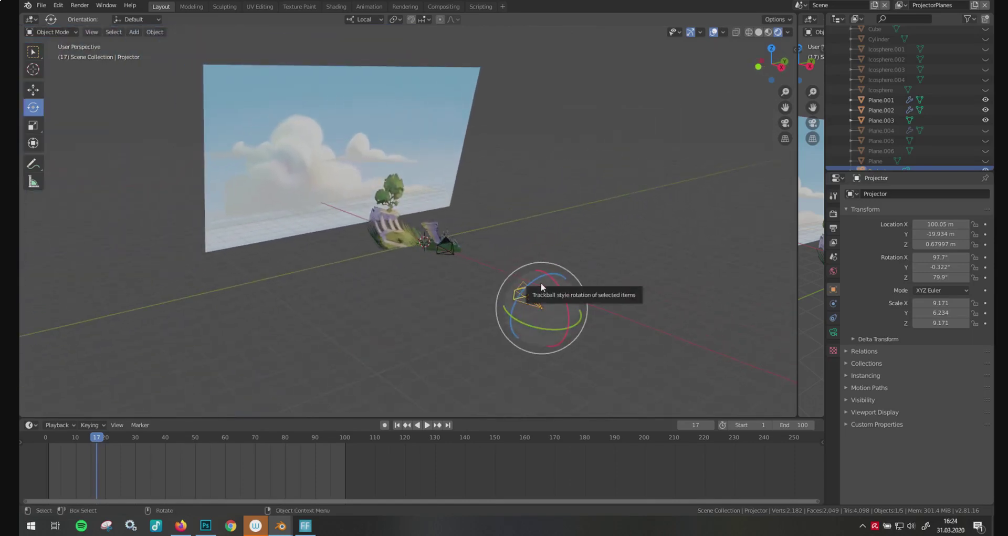
pyautogui.click(37, 51)
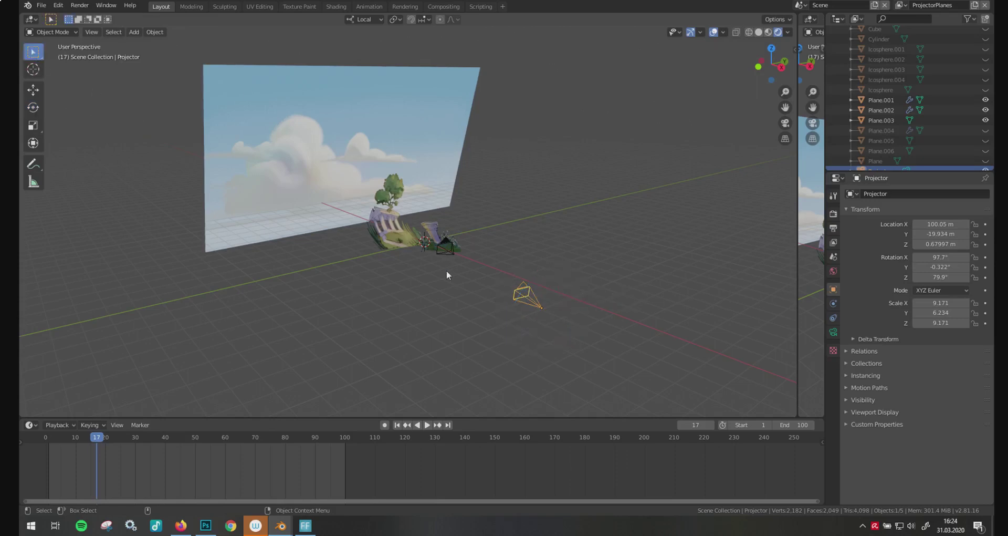
# Step: Activate the Move tool and slide the Projector camera along its local Z axis until it is close to the painted planes
pyautogui.scroll(4, 481, 281)
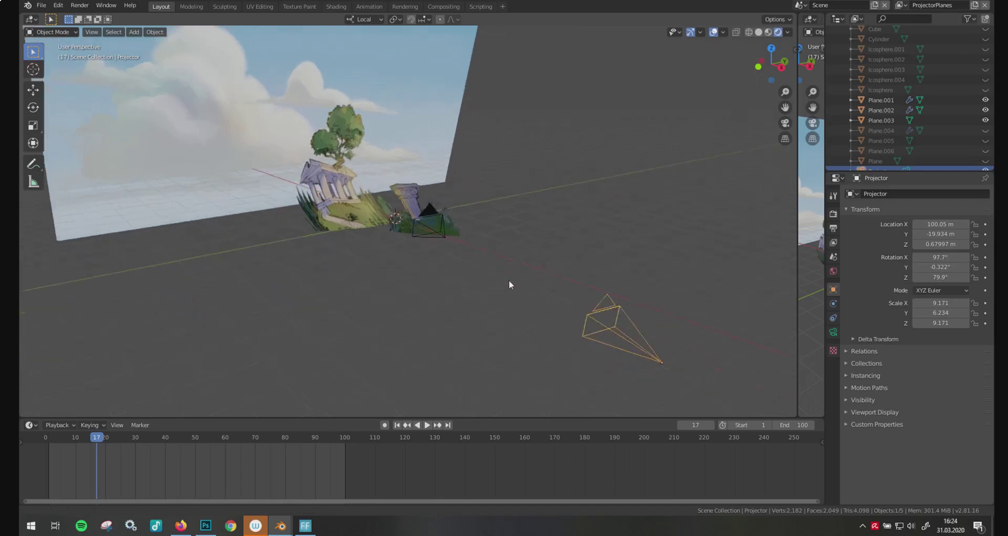
pyautogui.moveTo(494, 279); pyautogui.dragTo(516, 293, button='middle')
pyautogui.hotkey('shift', 'space')
pyautogui.press('g')
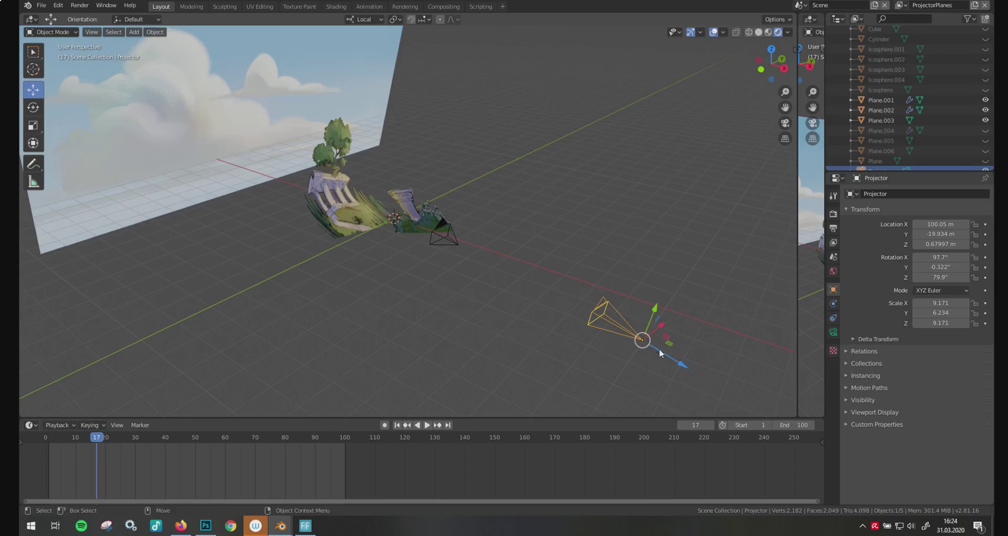
pyautogui.scroll(5, 523, 295)
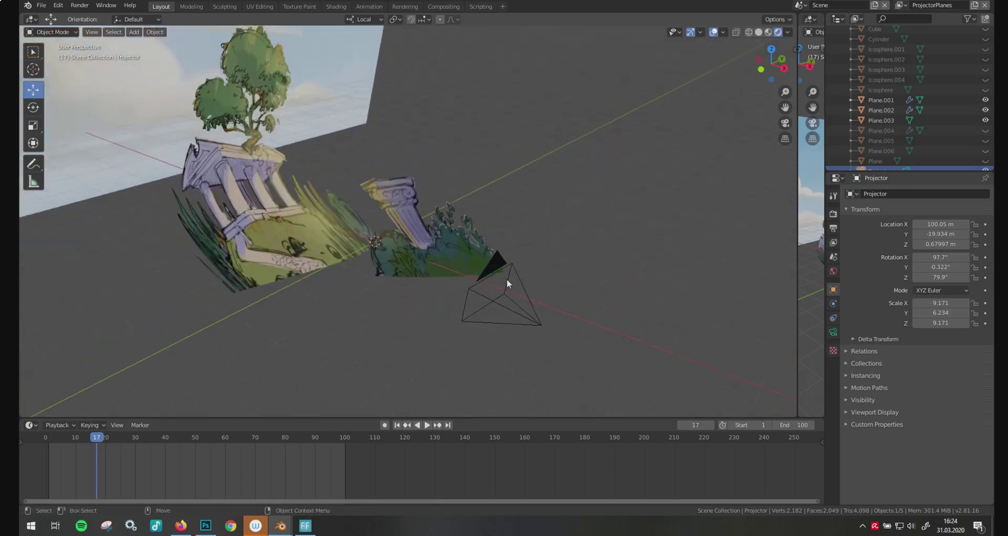
pyautogui.scroll(5, 507, 278)
pyautogui.scroll(-8, 575, 290)
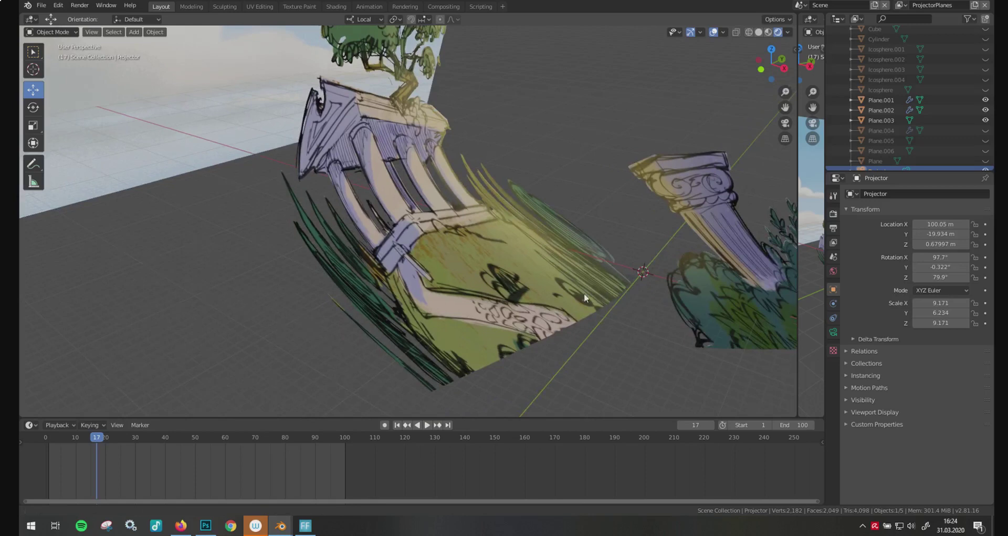
pyautogui.press('g')
pyautogui.press('z')
pyautogui.press('z')
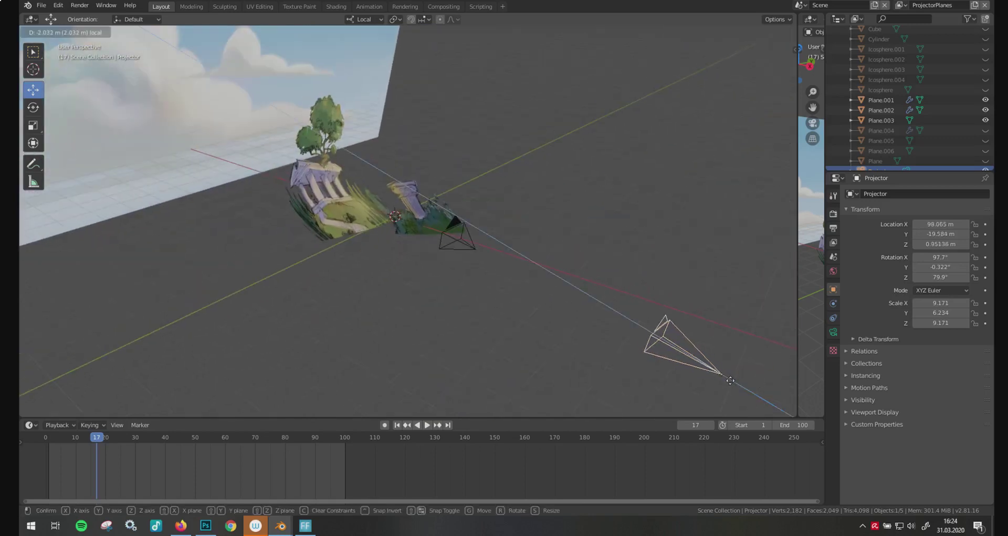
pyautogui.moveTo(468, 280); pyautogui.dragTo(434, 270)
pyautogui.moveTo(472, 226); pyautogui.dragTo(485, 232)
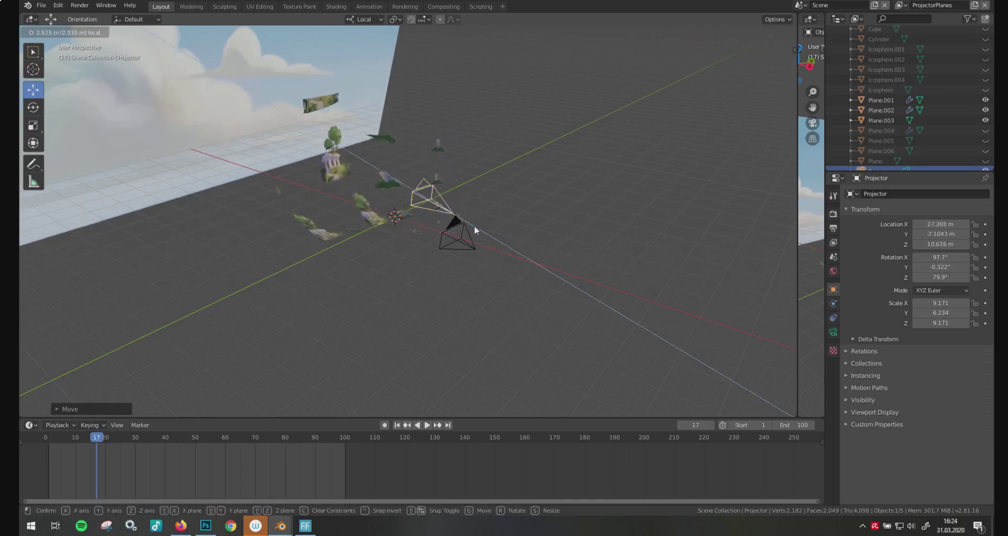
pyautogui.click(474, 225)
# Step: Slide the Projector camera away from and back toward the planes along its local Z axis, ending at about X 35.7 m
pyautogui.press('g')
pyautogui.press('z')
pyautogui.press('z')
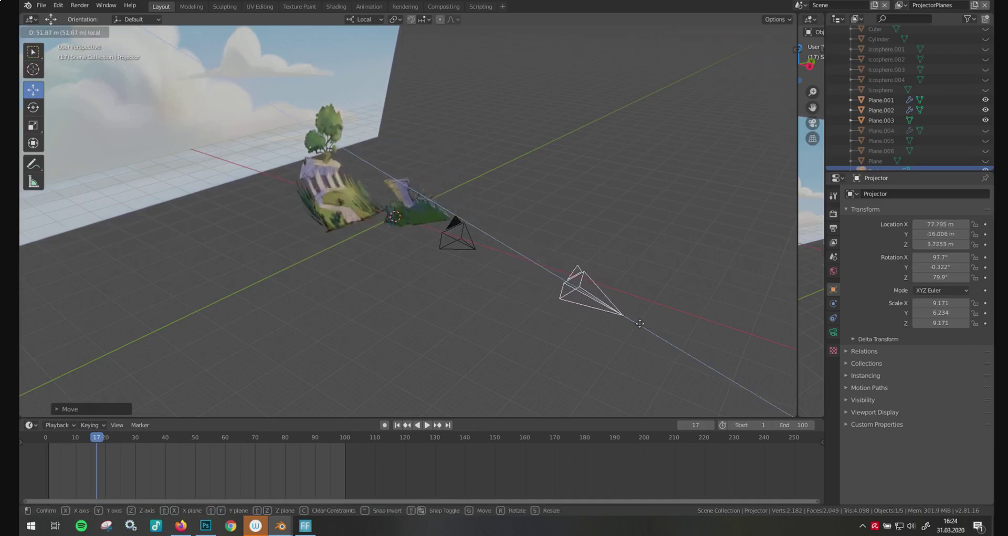
pyautogui.click(433, 249)
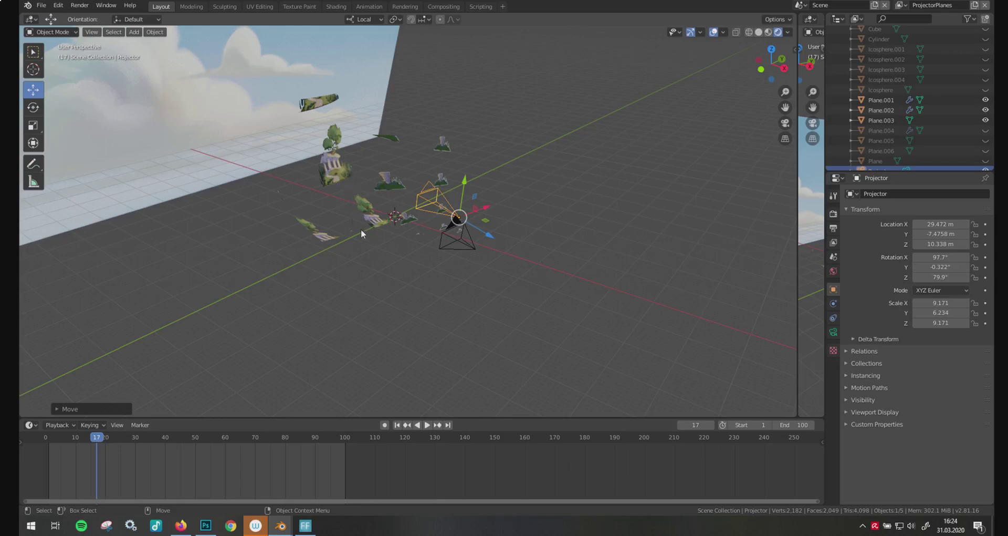
pyautogui.press('g')
pyautogui.press('z')
pyautogui.press('z')
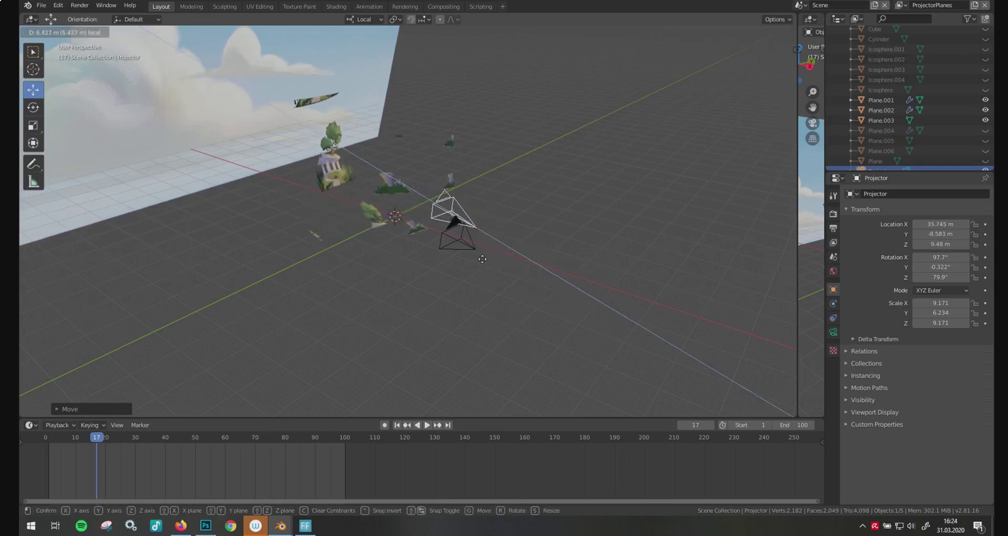
pyautogui.click(482, 259)
# Step: In the Column material of Plane.001, set the Column.png texture's extension to Extend and return to the Layout workspace
pyautogui.click(389, 190)
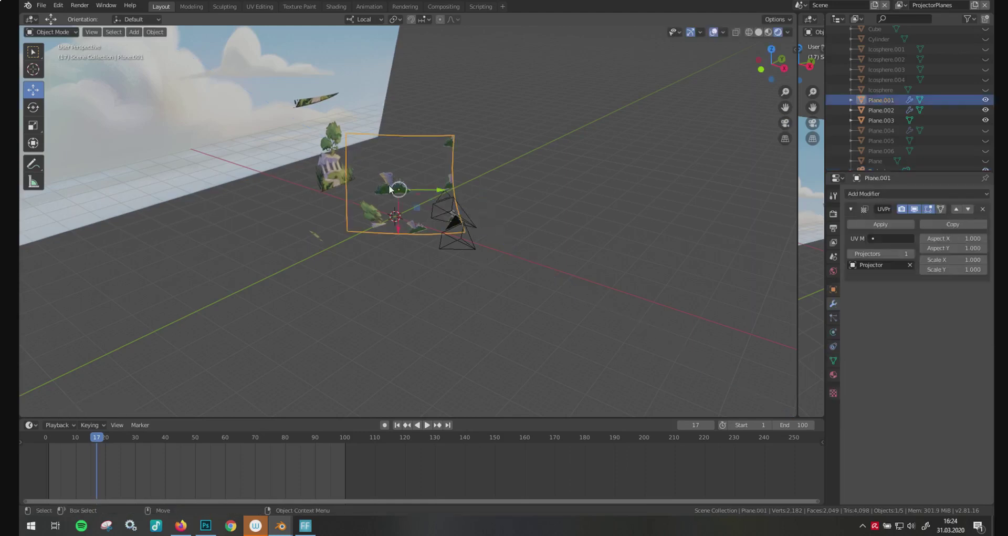
pyautogui.click(336, 7)
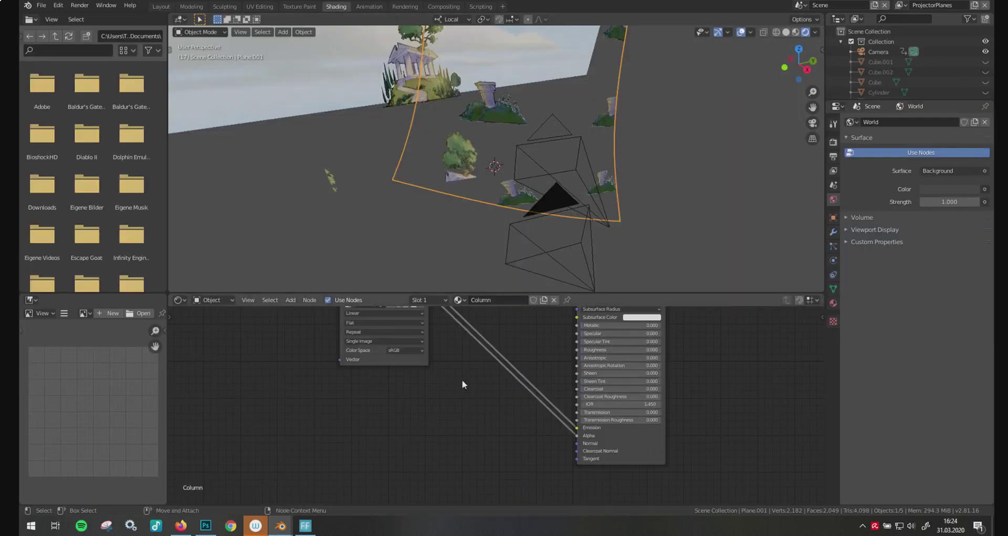
pyautogui.moveTo(454, 350); pyautogui.dragTo(452, 418, button='middle')
pyautogui.scroll(2, 452, 417)
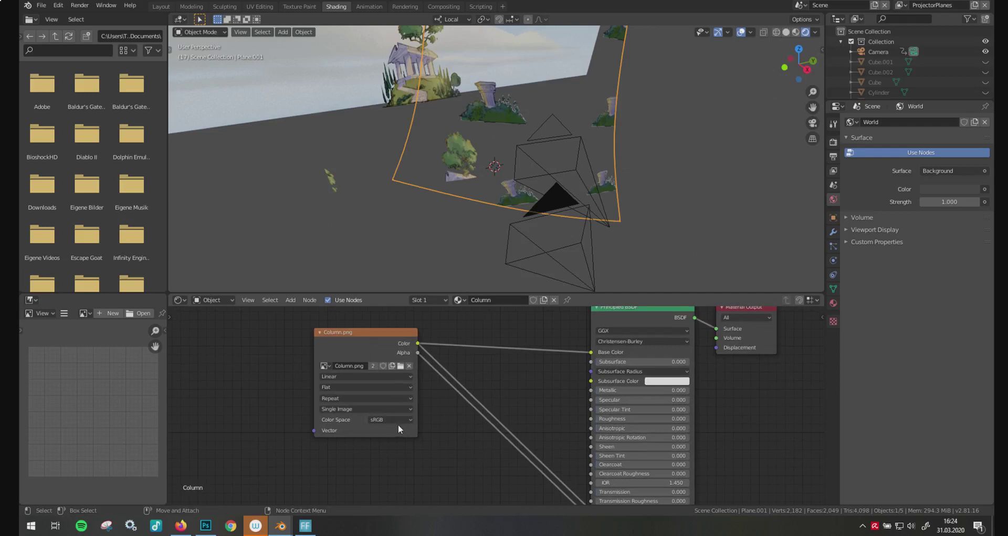
pyautogui.click(351, 396)
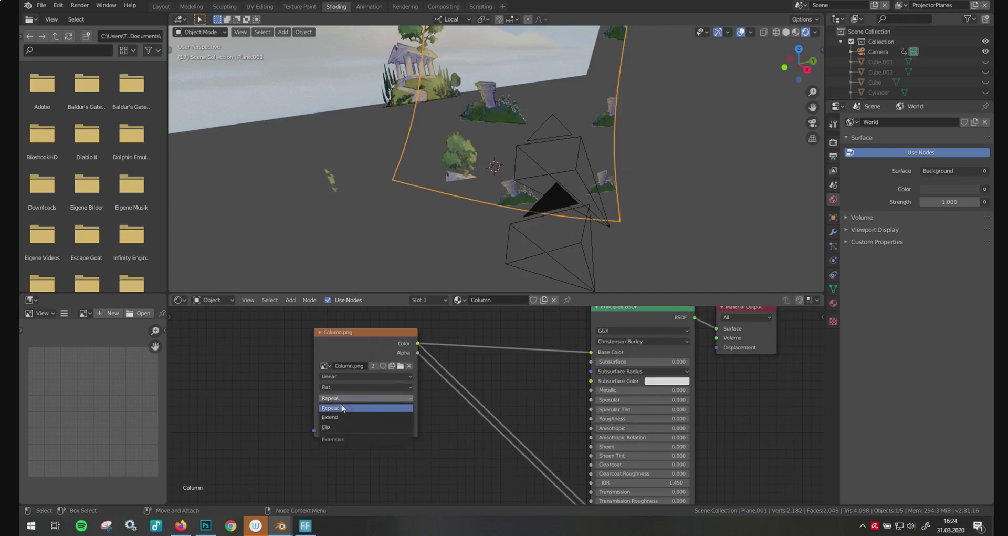
pyautogui.click(341, 417)
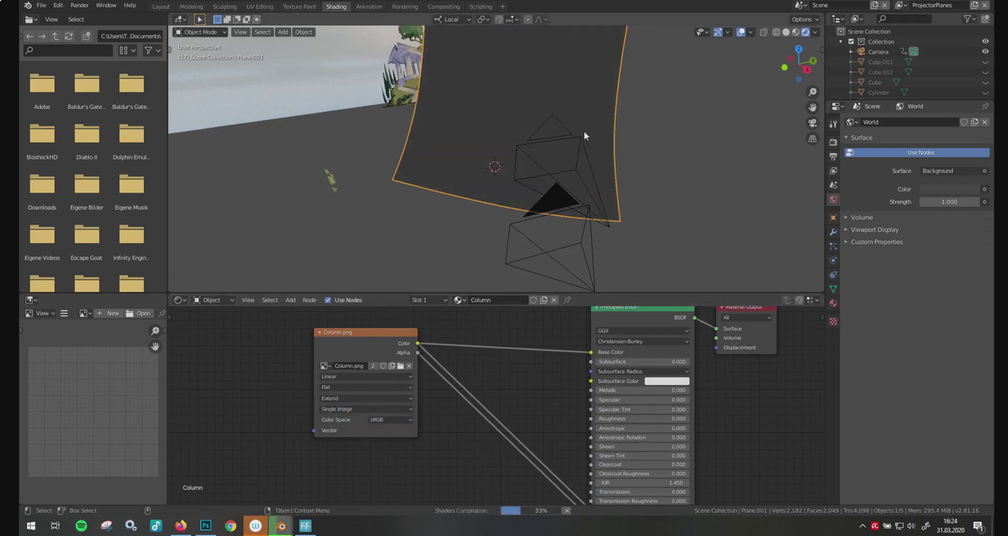
pyautogui.click(165, 7)
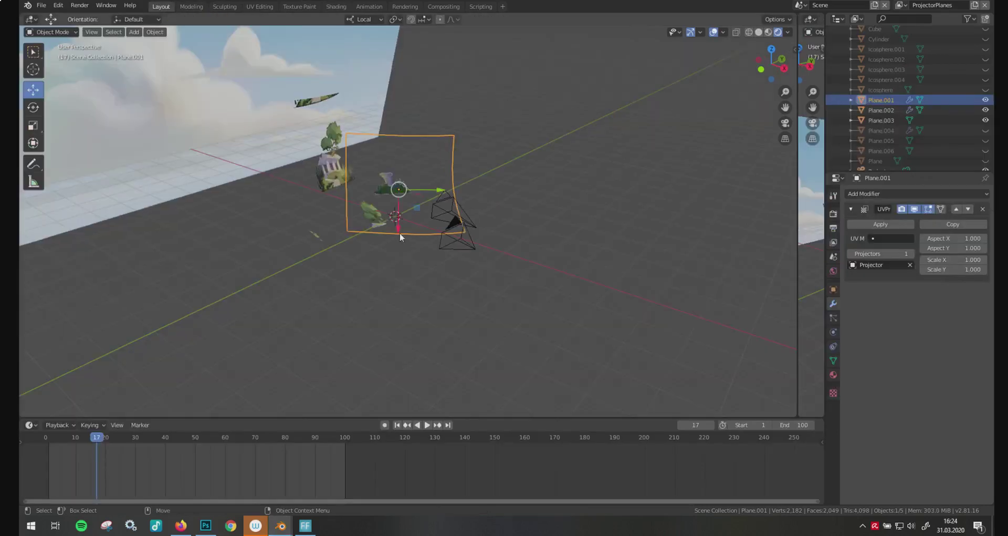
# Step: Slide the Projector camera back and forth along its local Z axis, leaving it farther from the planes at about X 66.1 m
pyautogui.click(474, 226)
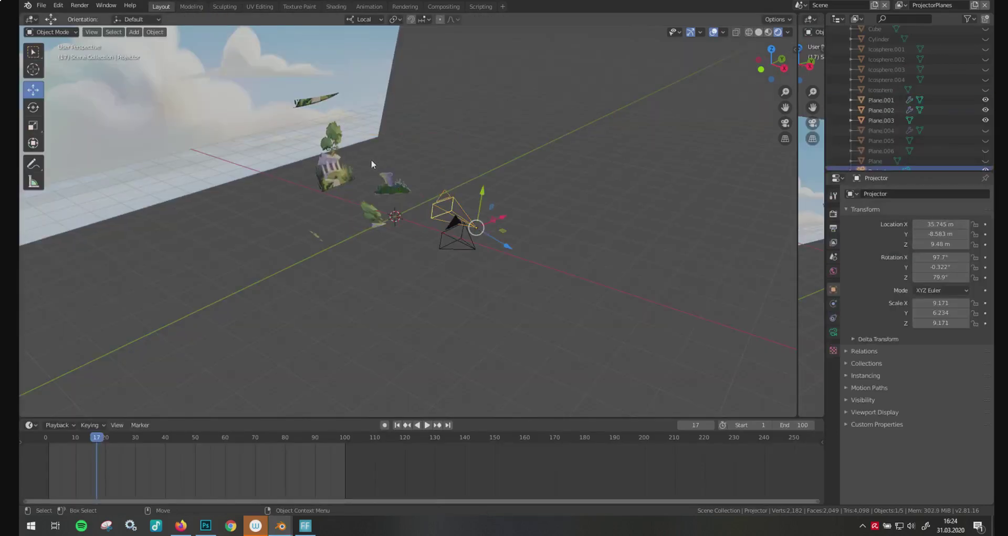
pyautogui.moveTo(506, 245); pyautogui.dragTo(587, 304)
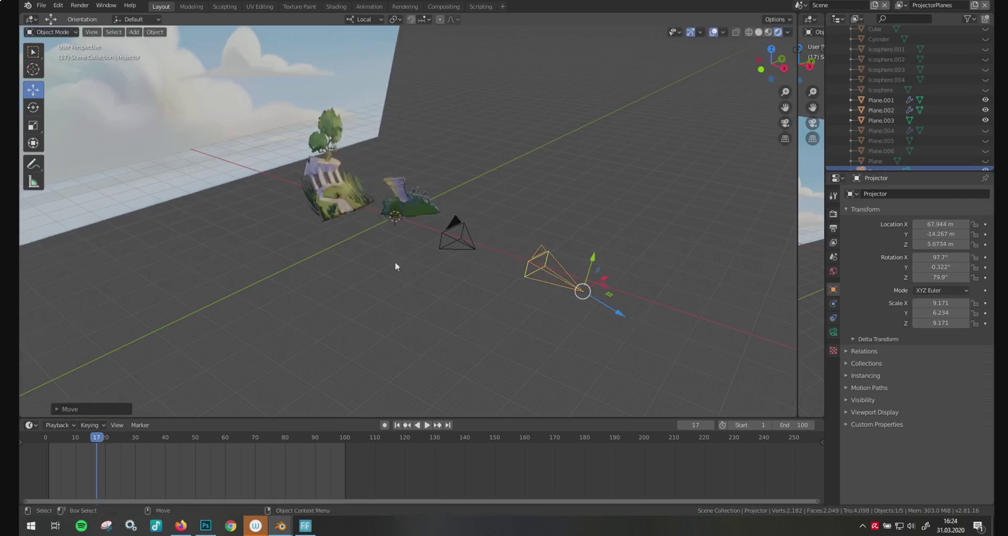
pyautogui.moveTo(609, 296); pyautogui.dragTo(556, 314)
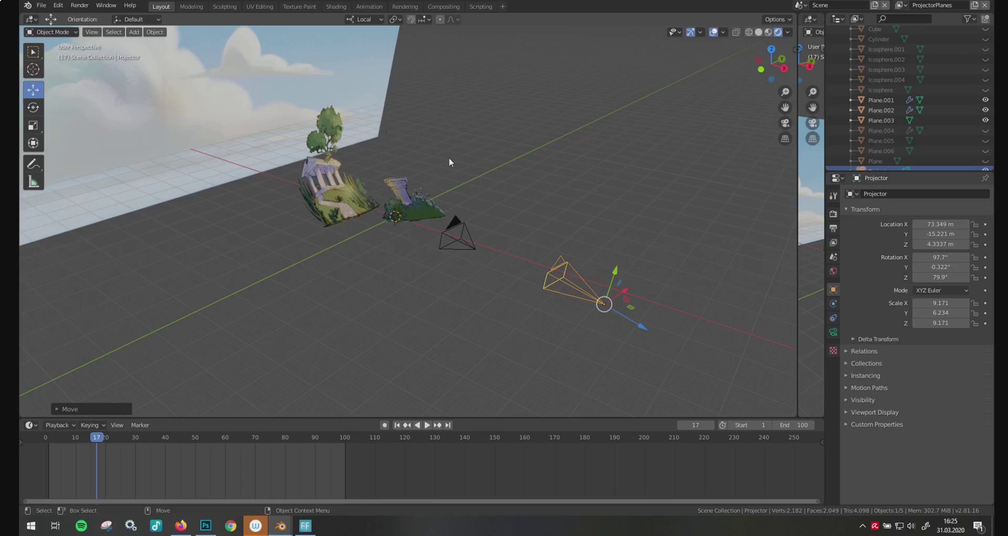
pyautogui.moveTo(628, 317); pyautogui.dragTo(573, 302)
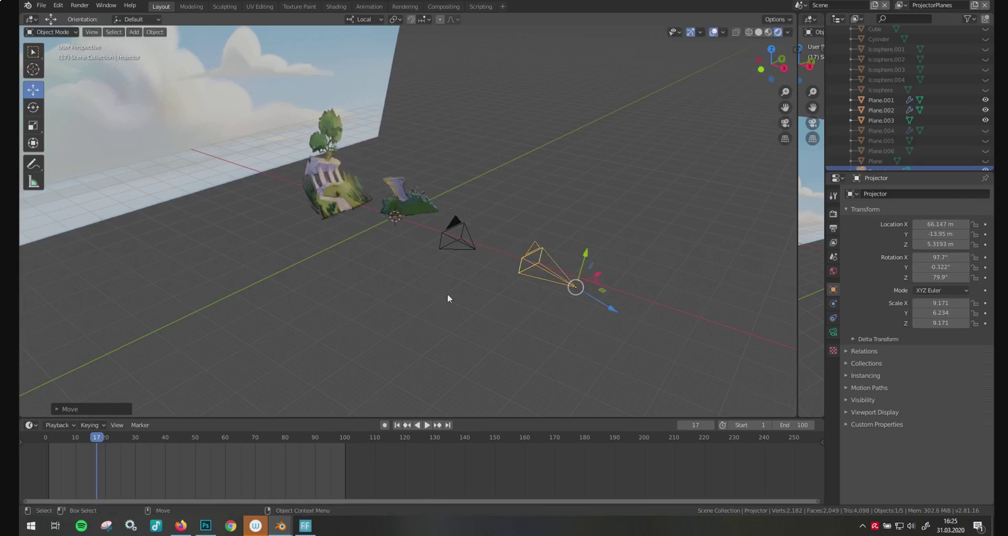